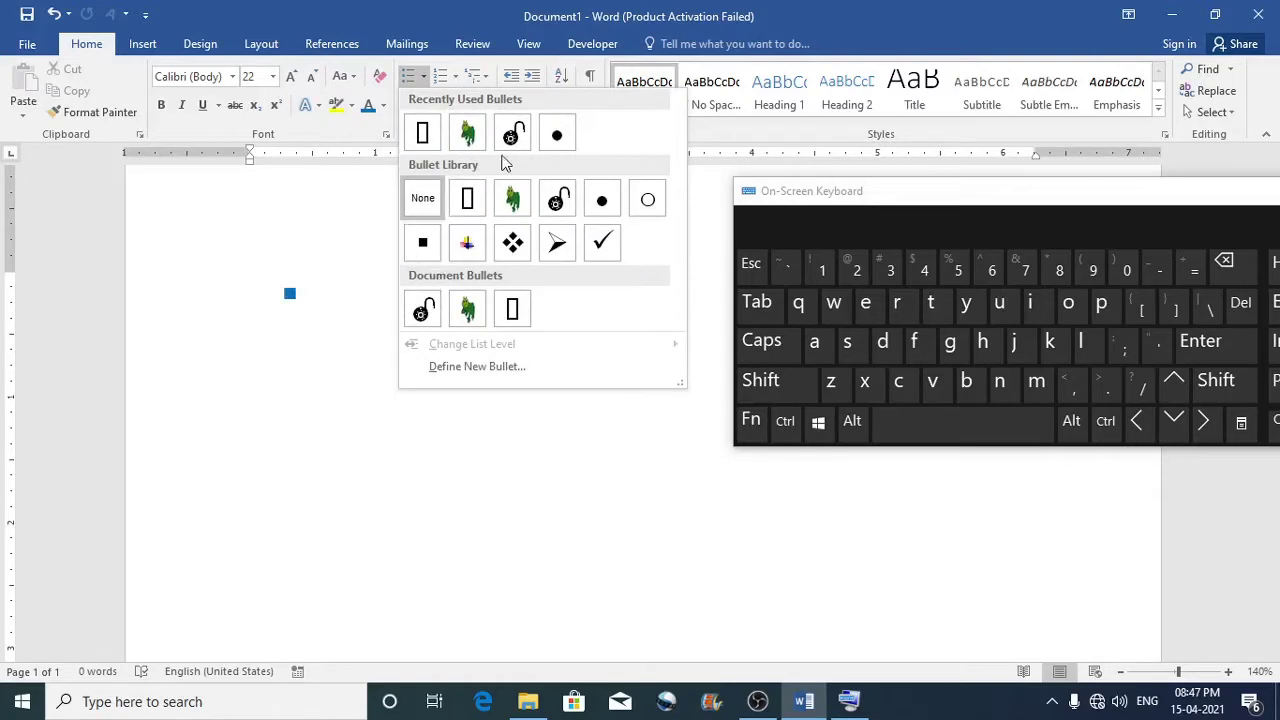
Try the arrowhead bullet from the Bullet Library on the empty line and clear the document
{"action": "left_click", "coordinate": [558, 243]}
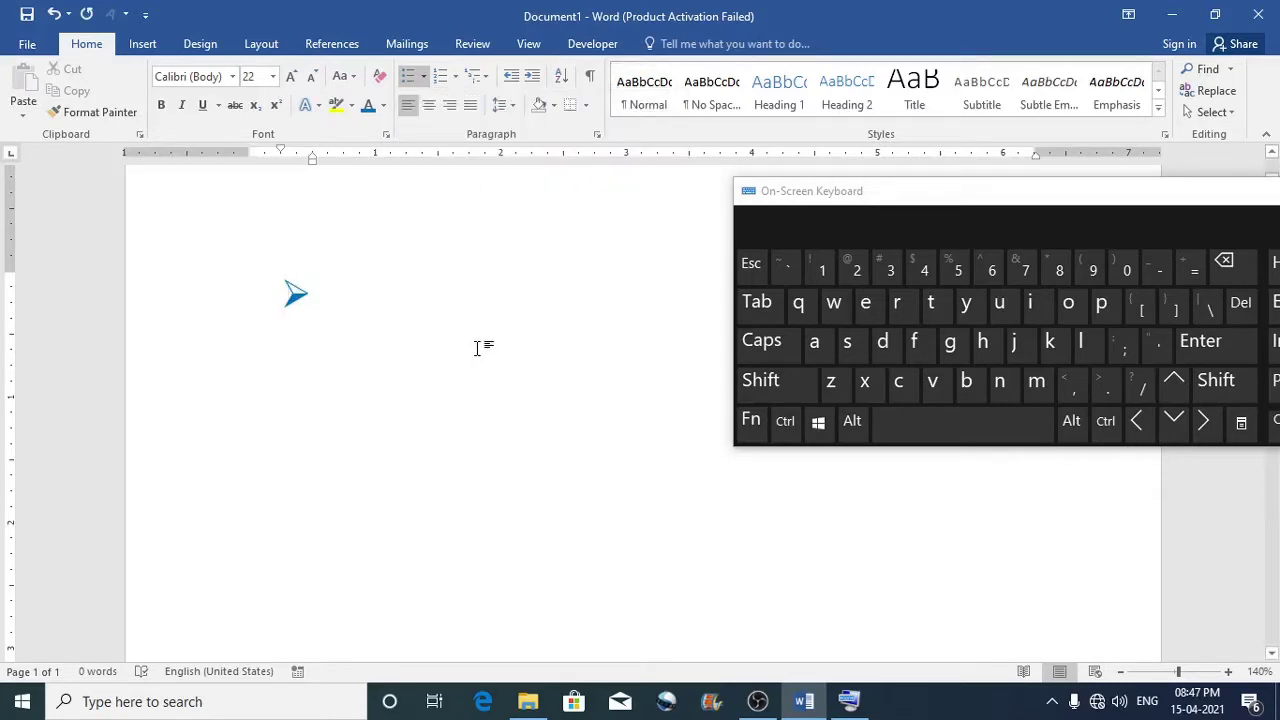
{"action": "key", "text": "ctrl+a"}
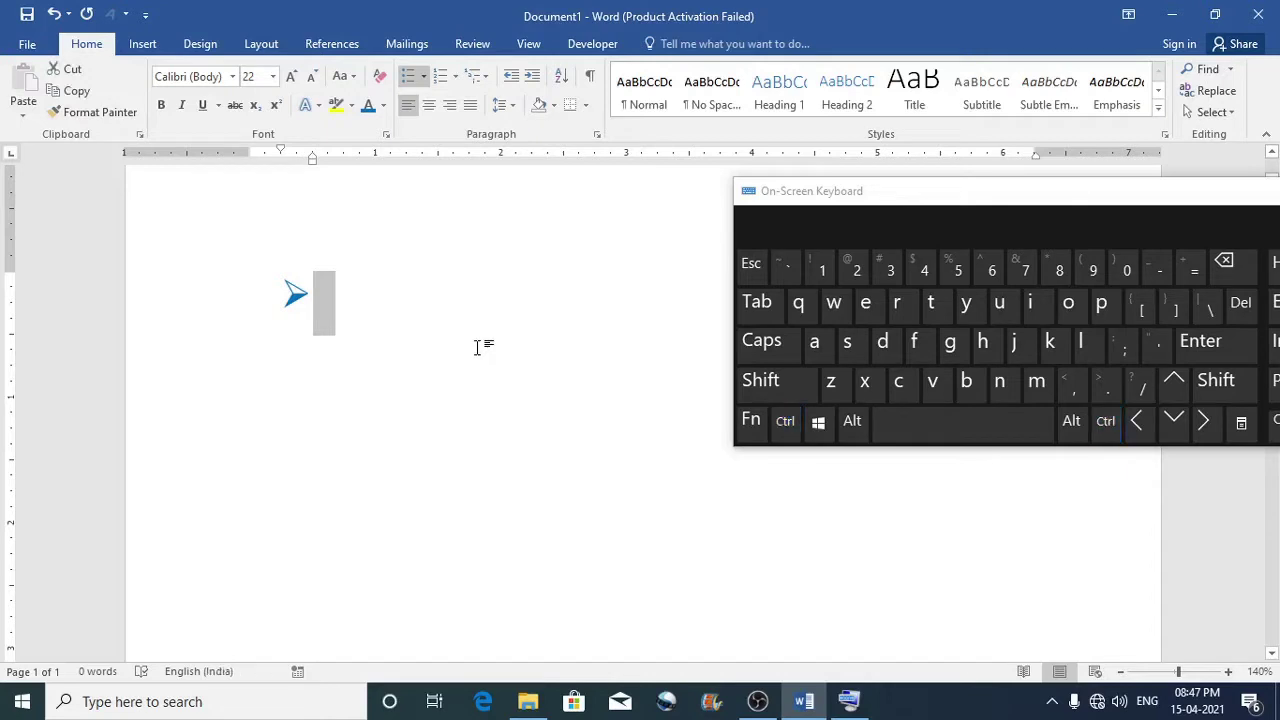
{"action": "key", "text": "Delete"}
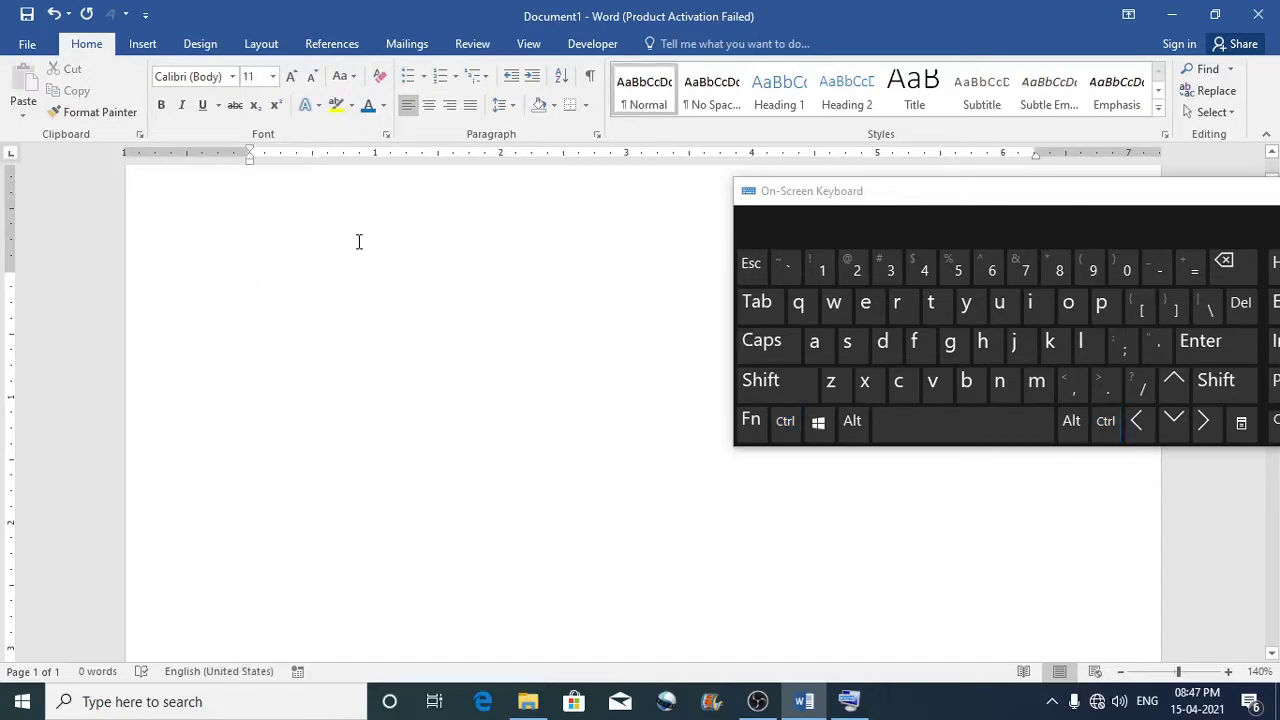
Set the font size to 24 and move the On-Screen Keyboard fully into view over the page
{"action": "left_click", "coordinate": [274, 80]}
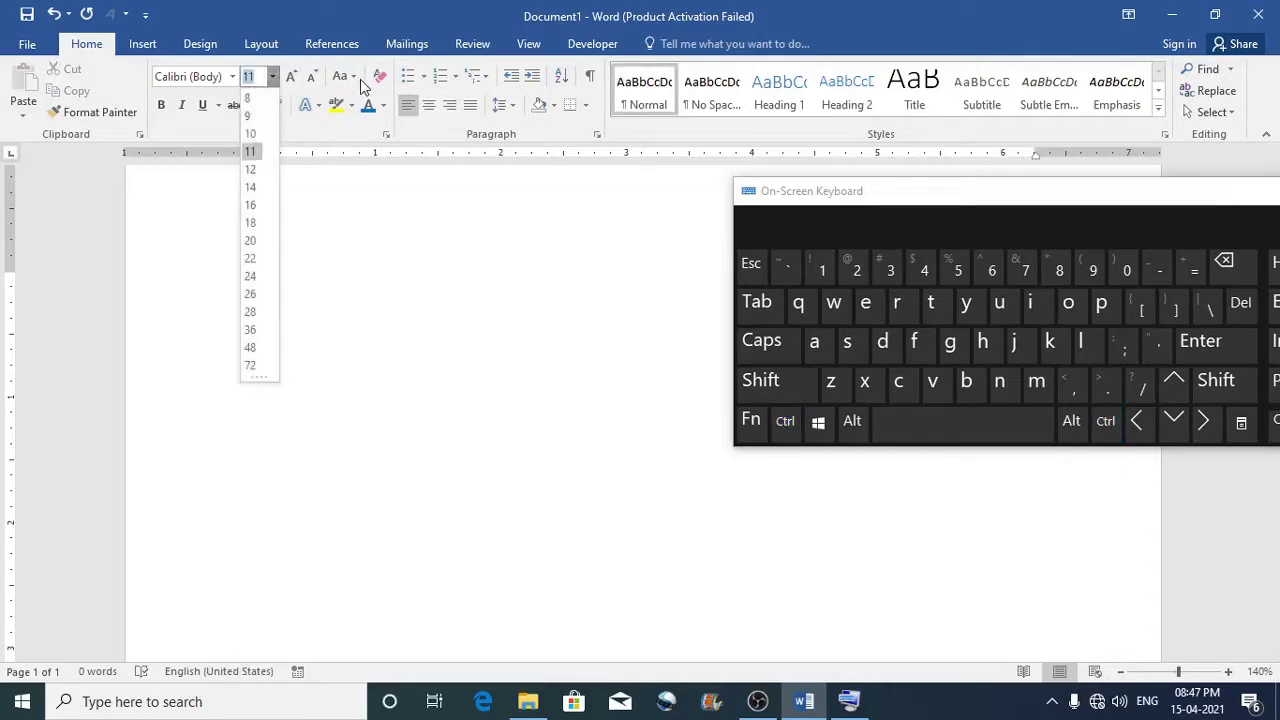
{"action": "left_click", "coordinate": [251, 241]}
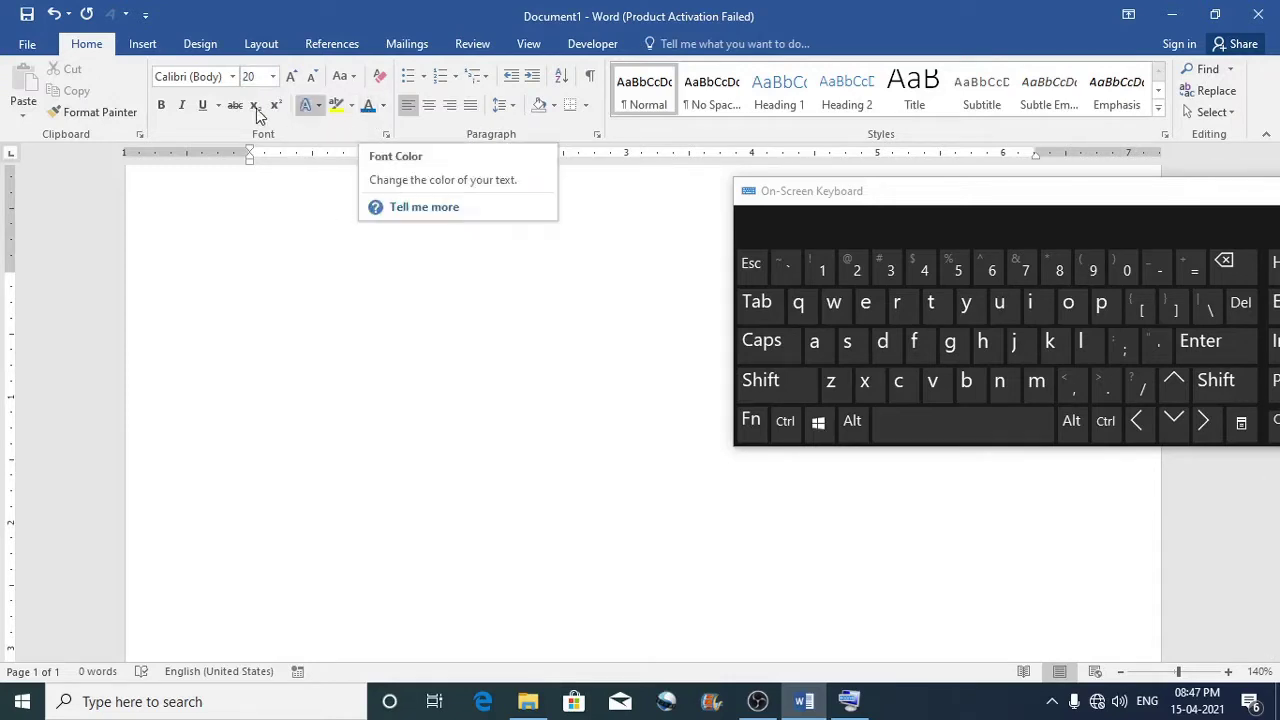
{"action": "left_click", "coordinate": [291, 77]}
{"action": "left_click", "coordinate": [291, 77]}
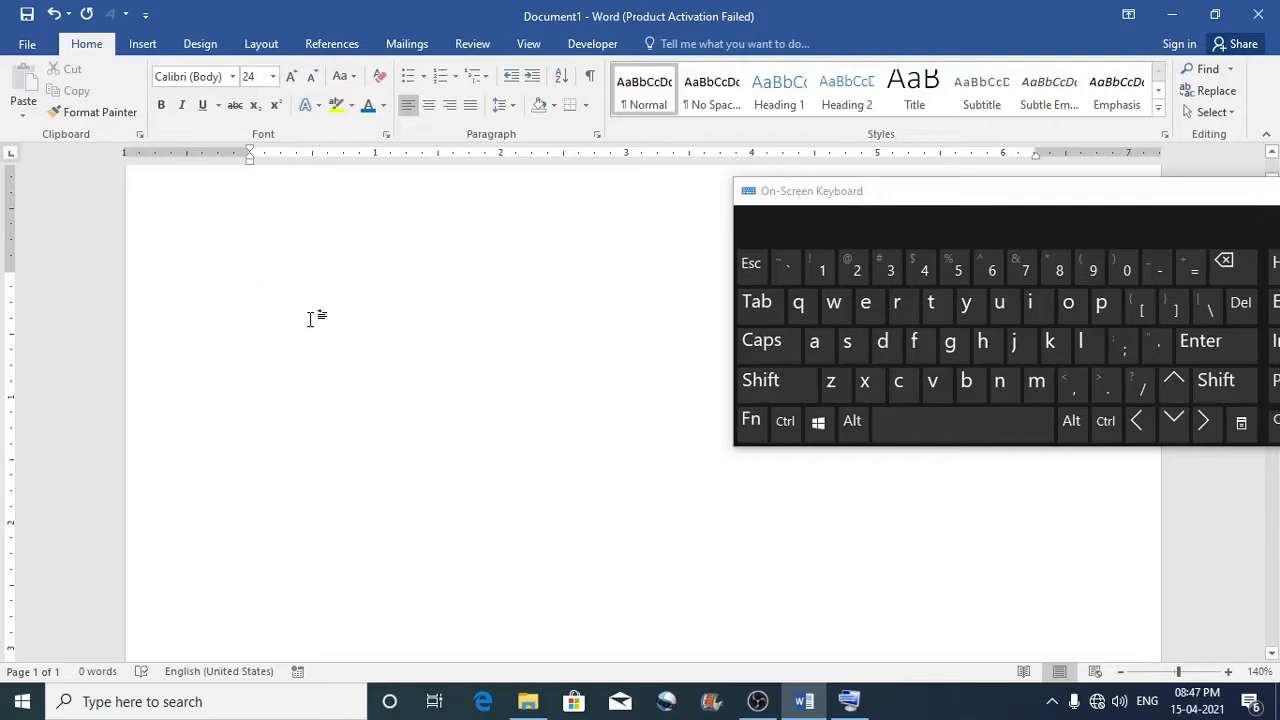
{"action": "left_click_drag", "start_coordinate": [917, 194], "coordinate": [693, 361]}
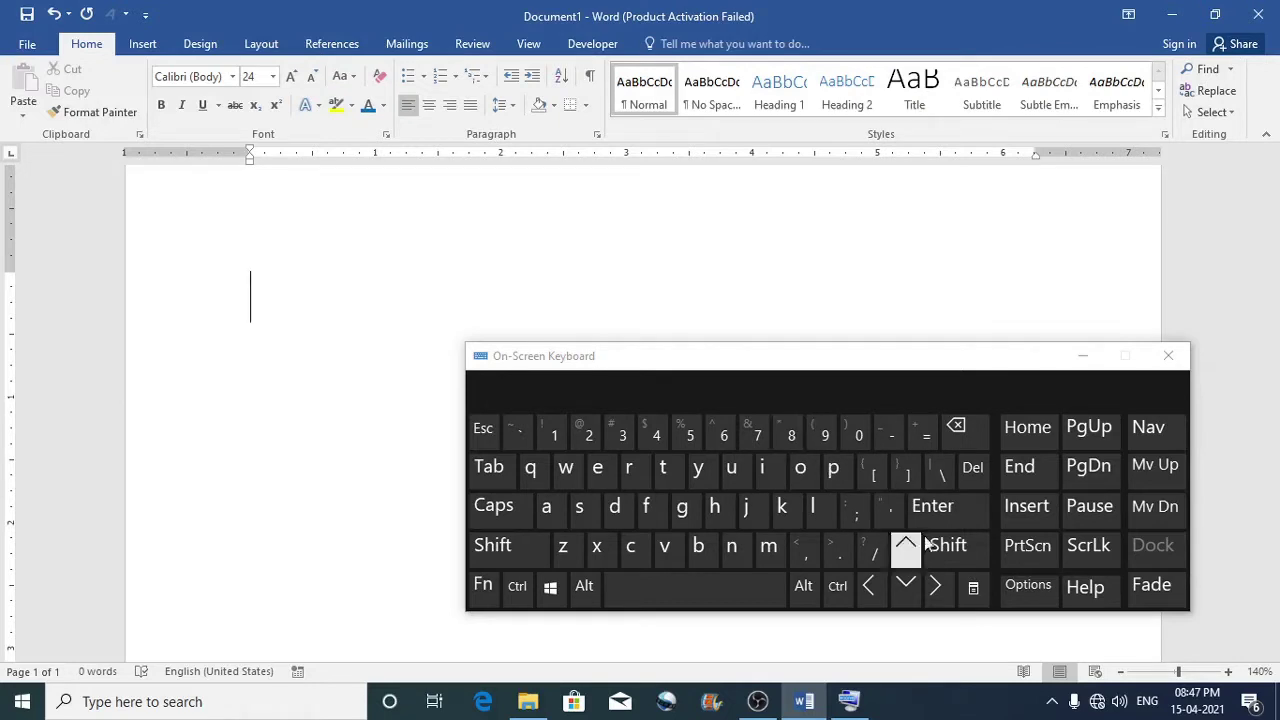
Create an automatic round-bulleted list from an asterisk and a tab character, with two items reading dfdfdf
{"action": "left_click", "coordinate": [945, 547]}
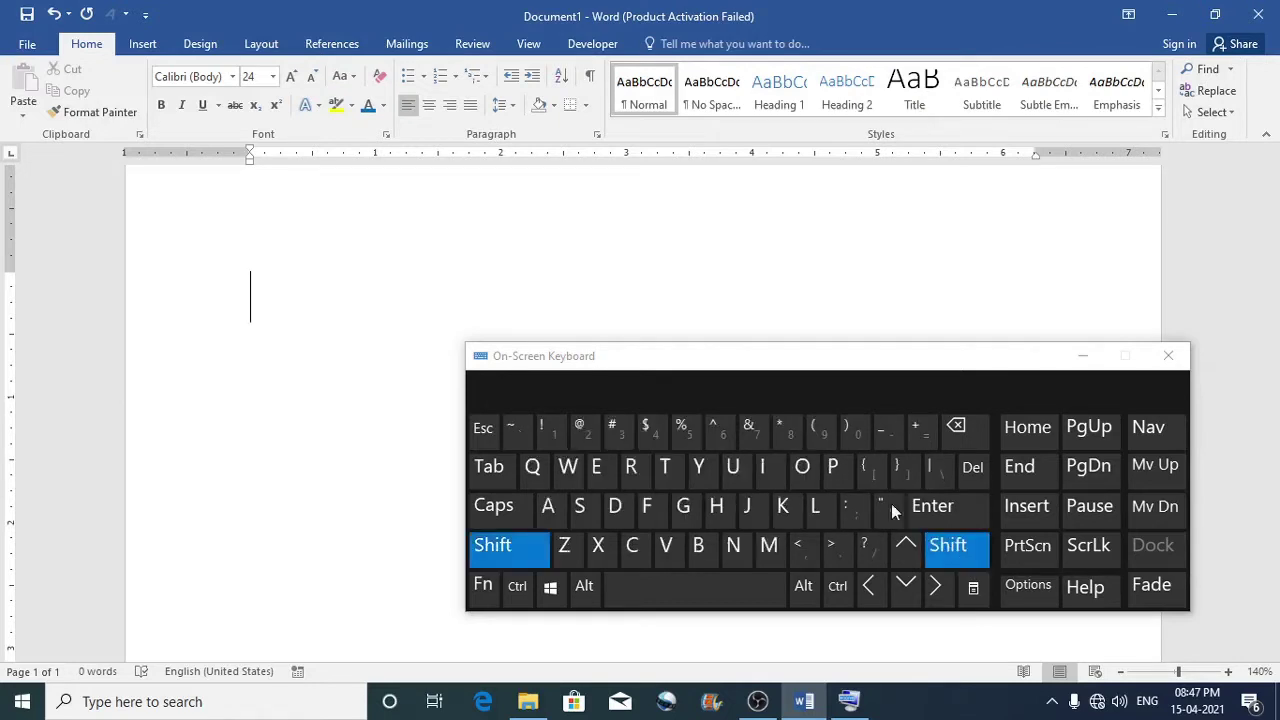
{"action": "left_click", "coordinate": [787, 433]}
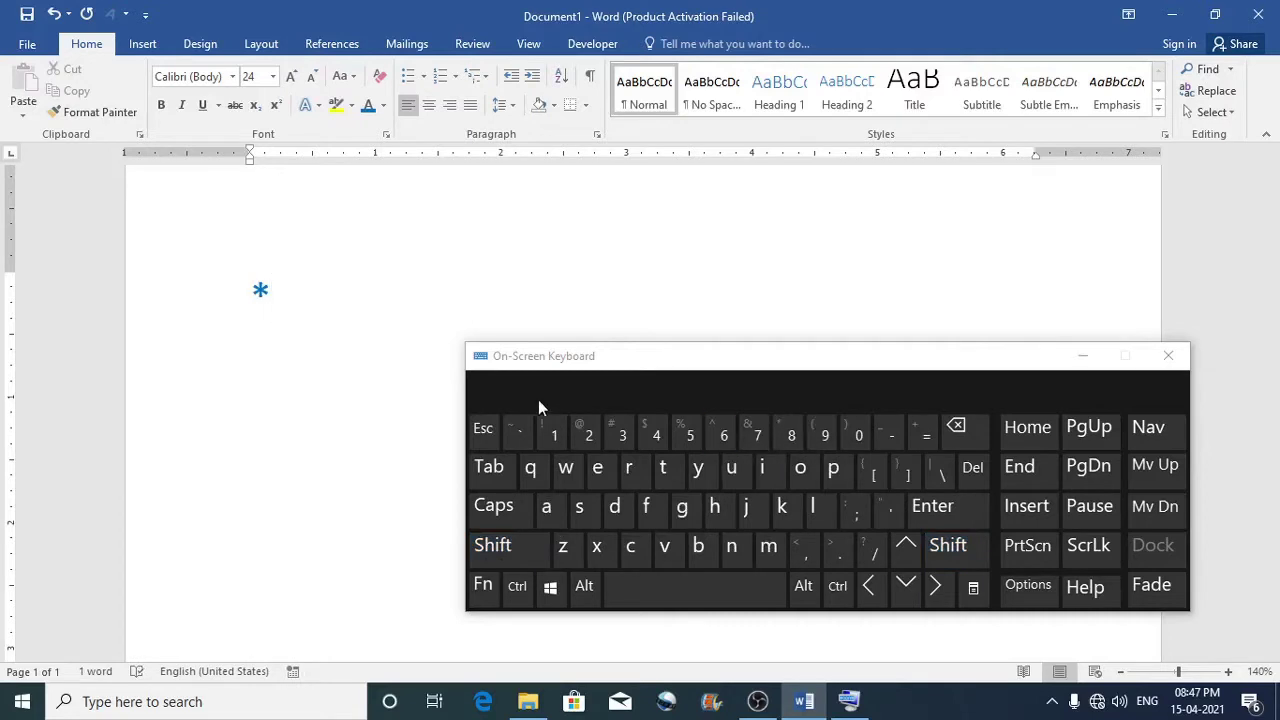
{"action": "left_click", "coordinate": [489, 468]}
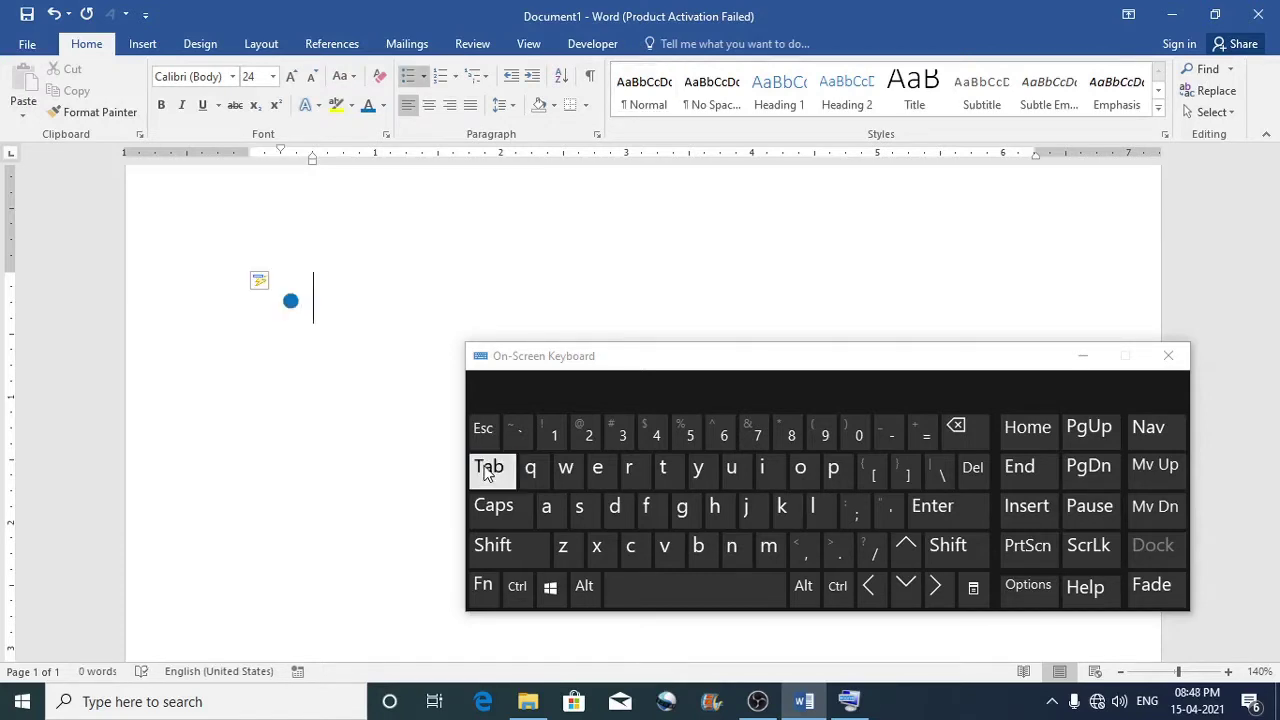
{"action": "type", "text": "dfdfdf"}
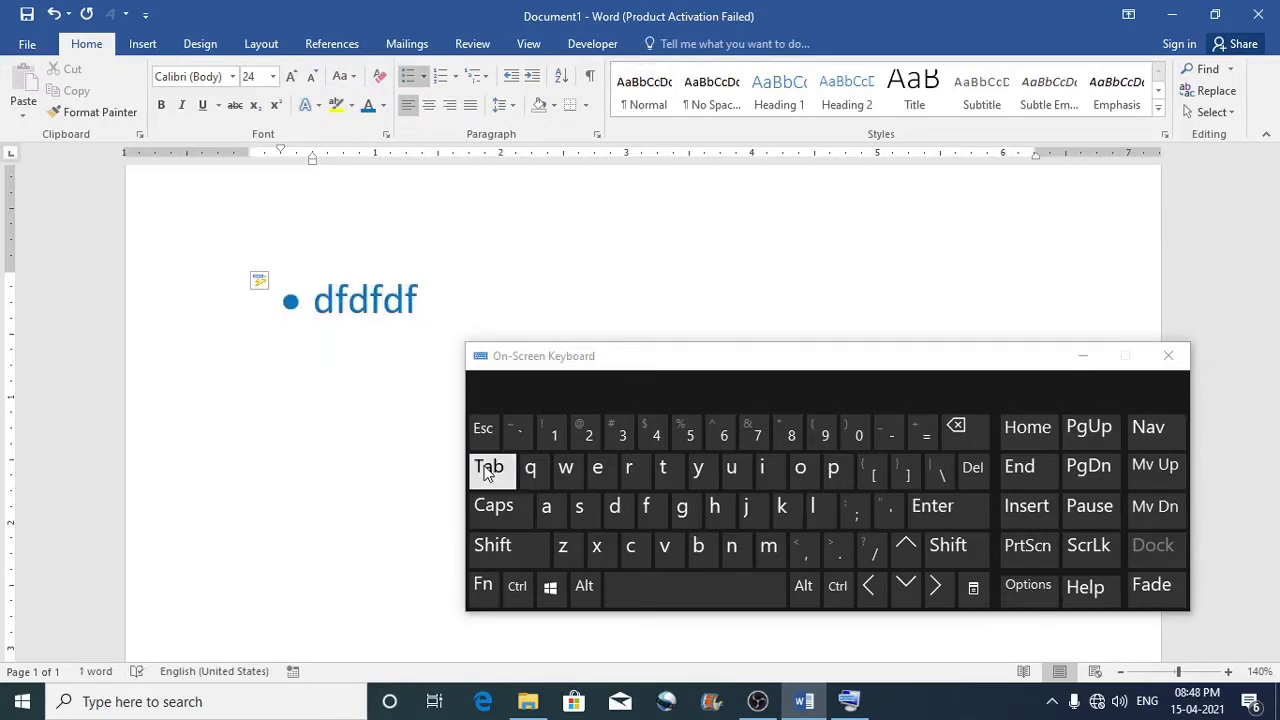
{"action": "key", "text": "Return"}
{"action": "type", "text": "dfdfdf"}
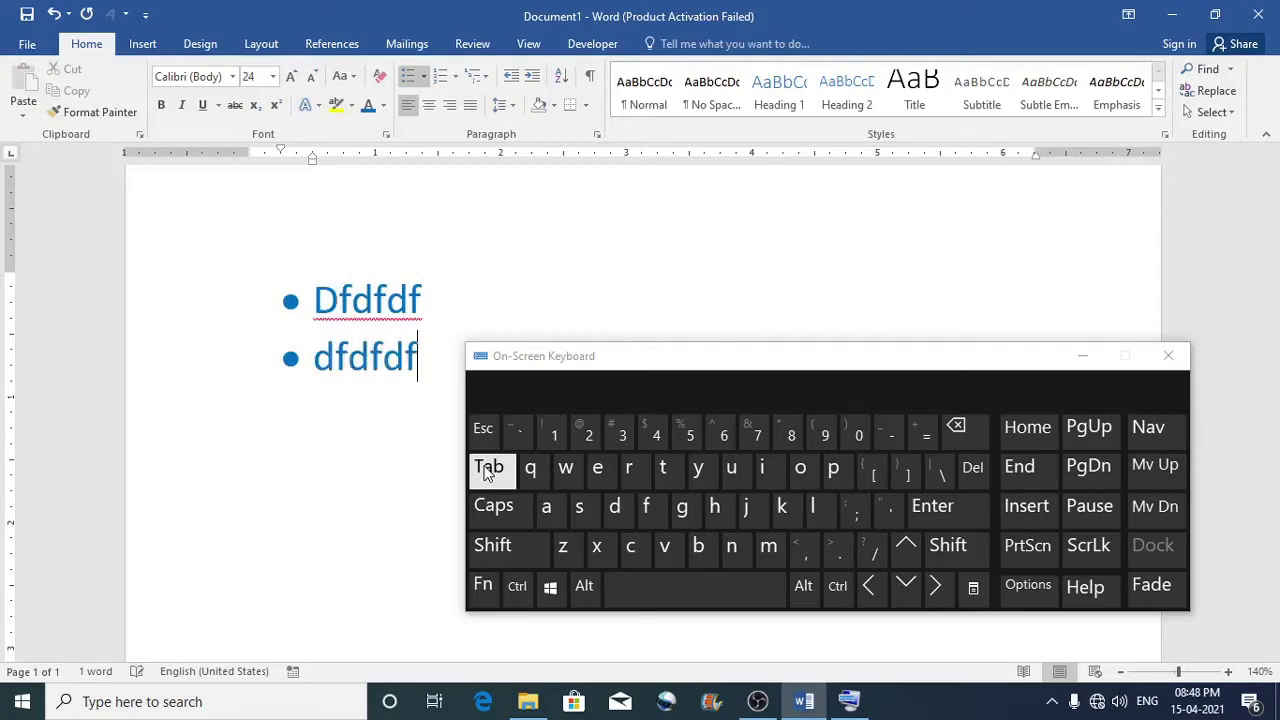
{"action": "key", "text": "Return"}
Delete the entire round-bulleted list from the document
{"action": "key", "text": "ctrl"}
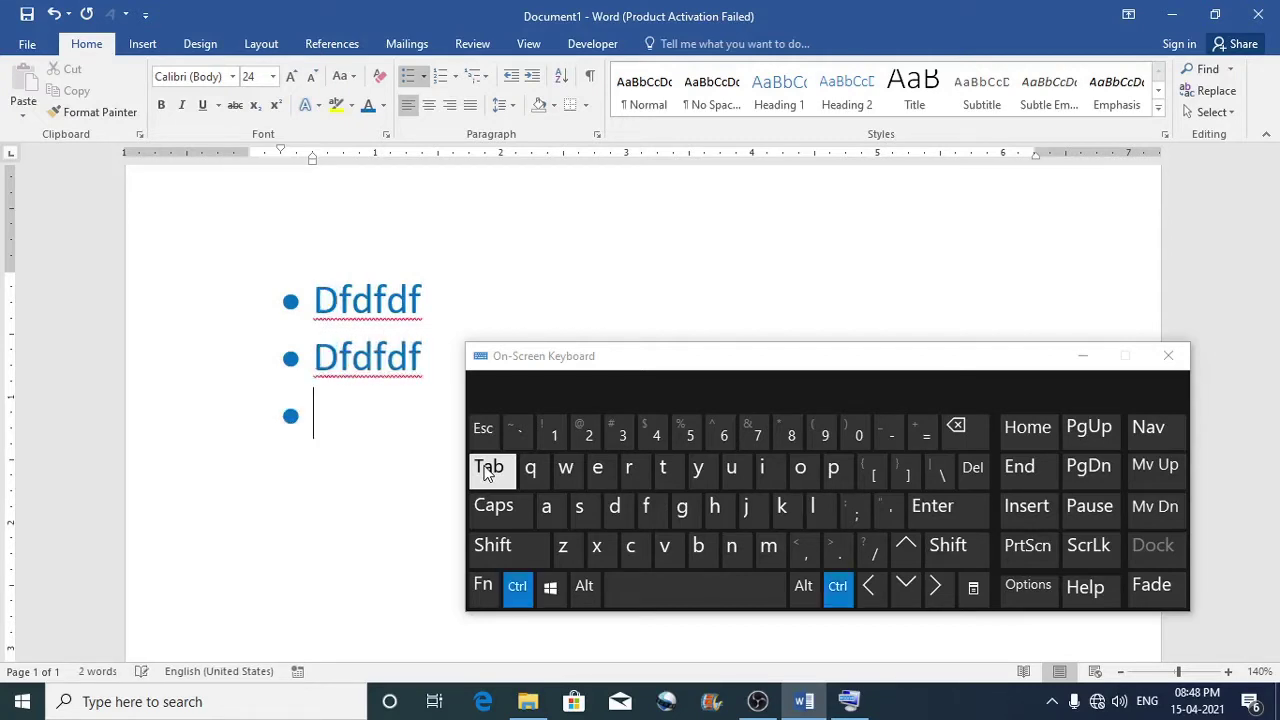
{"action": "key", "text": "ctrl+a"}
{"action": "key", "text": "Delete"}
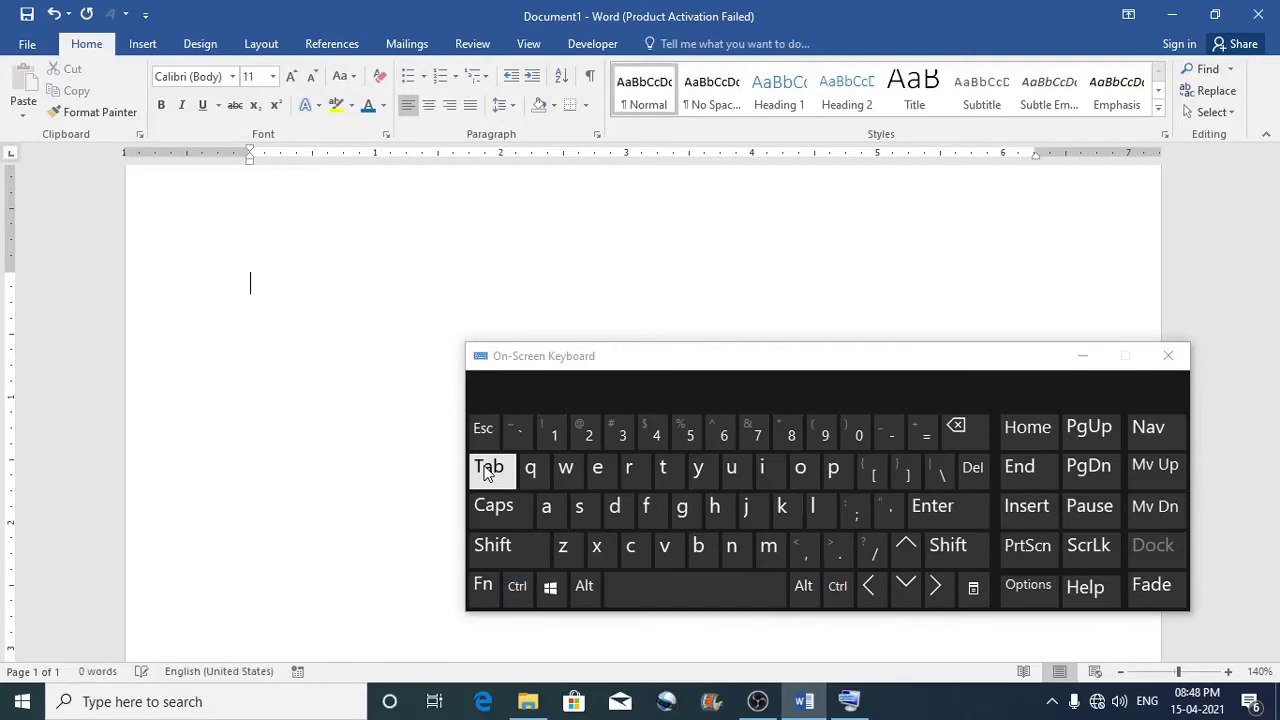
At font size 16, create an automatic arrowhead-bulleted list from > and a tab character, with the items dsdsdsd and dsdsd
{"action": "left_click", "coordinate": [289, 78]}
{"action": "left_click", "coordinate": [289, 78]}
{"action": "left_click", "coordinate": [289, 78]}
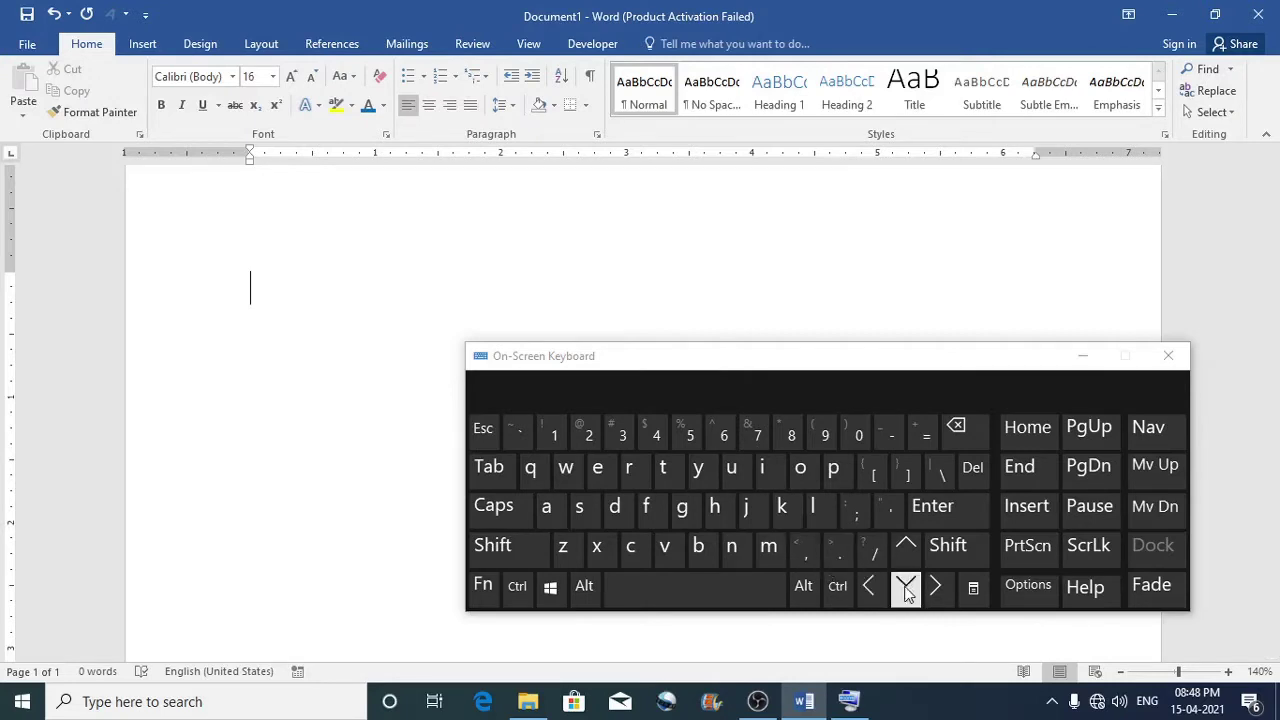
{"action": "left_click", "coordinate": [947, 560]}
{"action": "left_click", "coordinate": [838, 548]}
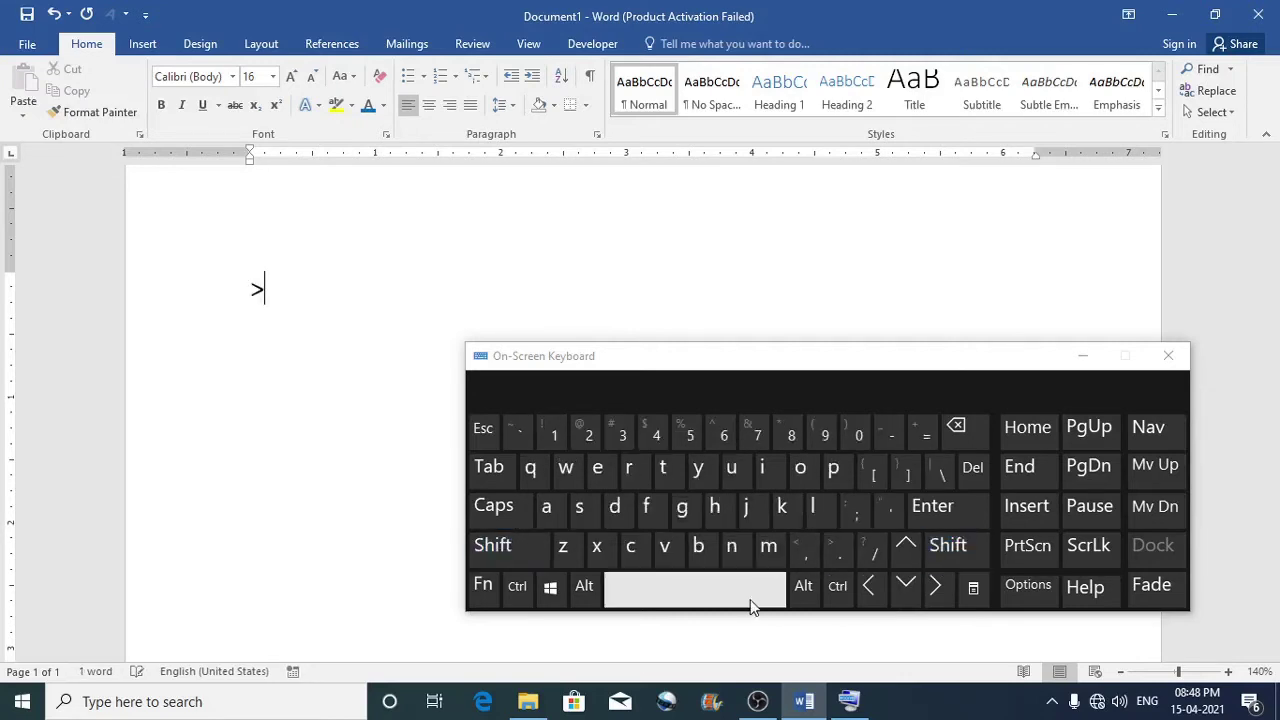
{"action": "left_click", "coordinate": [492, 470]}
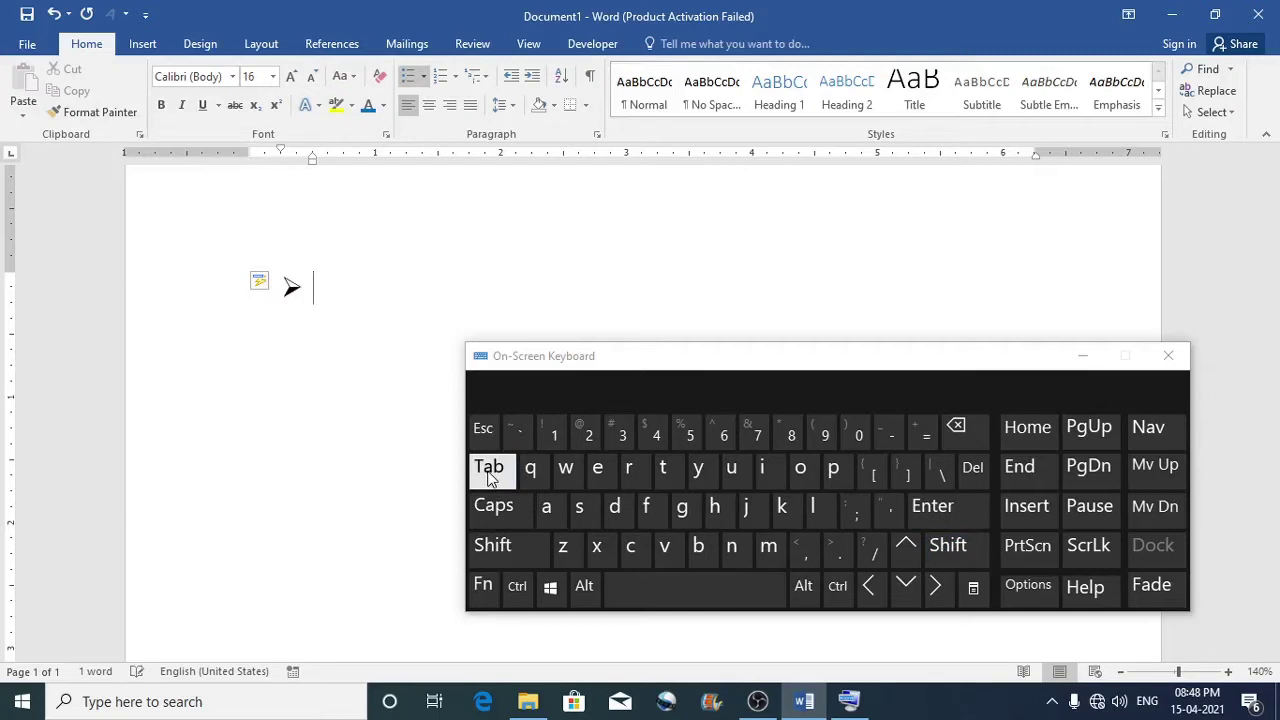
{"action": "type", "text": "dsdsdsd"}
{"action": "key", "text": "Return"}
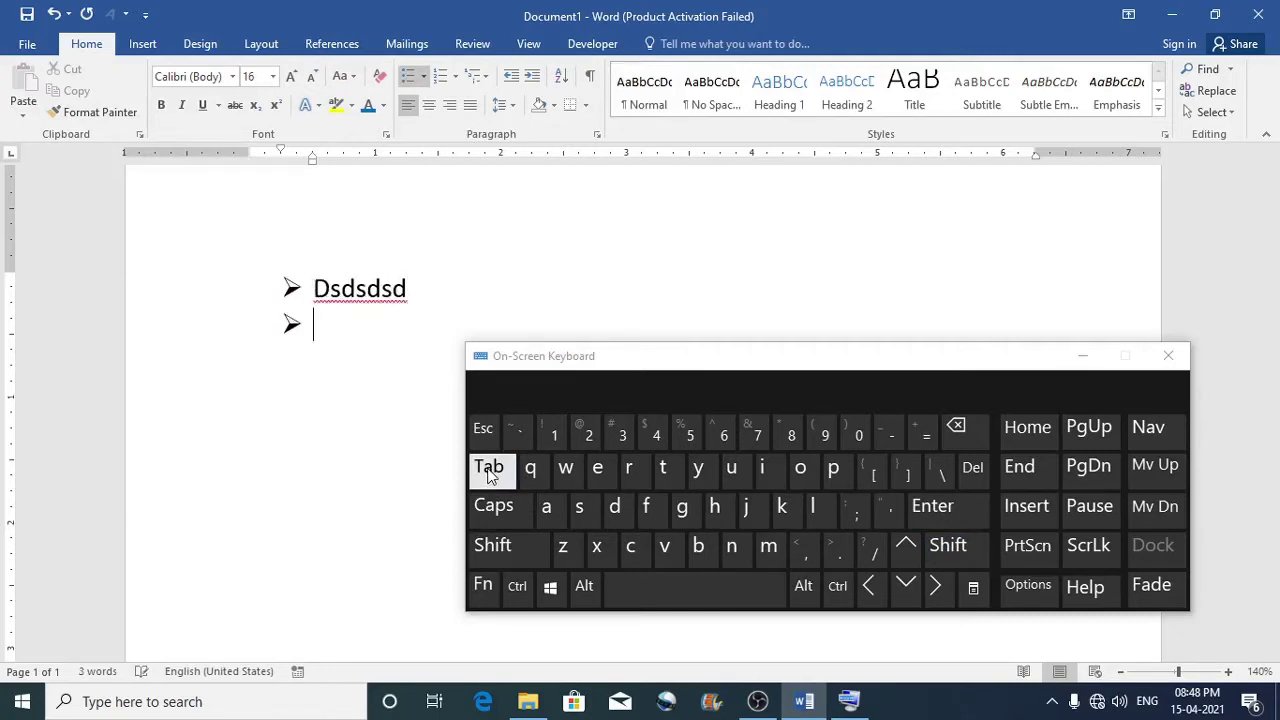
{"action": "type", "text": "dsdsd"}
{"action": "key", "text": "Return"}
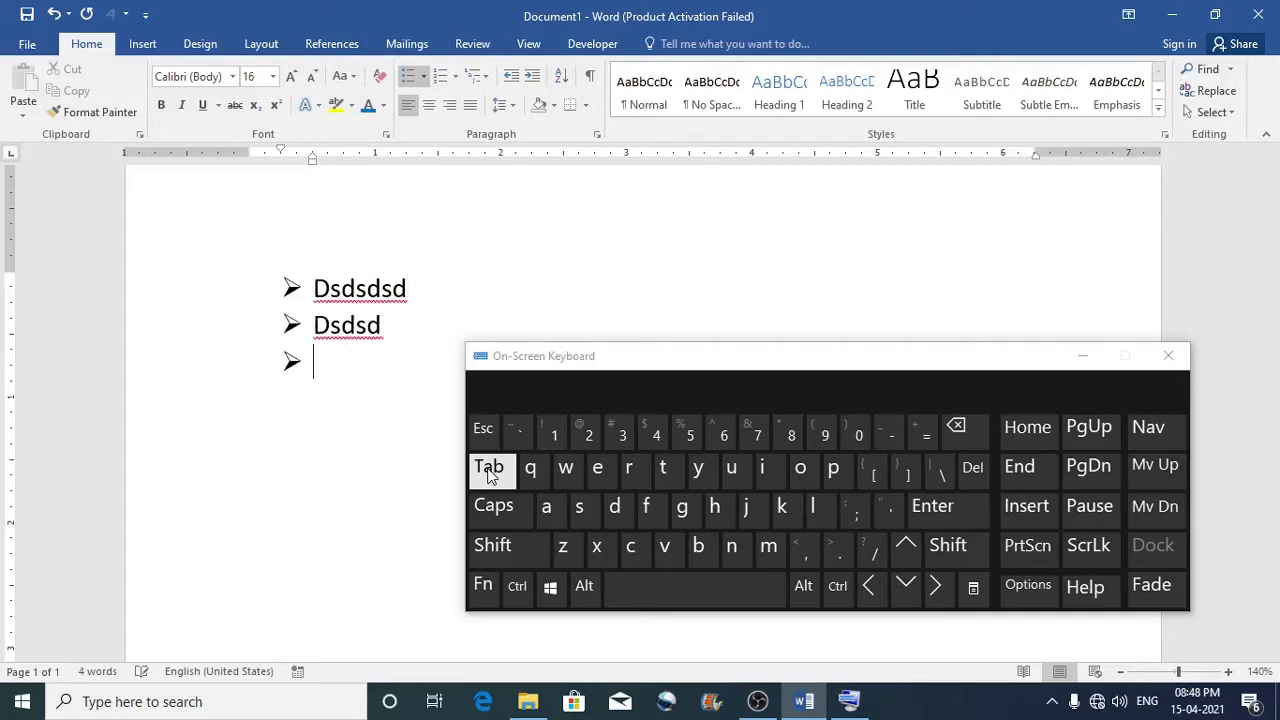
Delete the entire arrowhead-bulleted list from the document
{"action": "key", "text": "ctrl"}
{"action": "key", "text": "ctrl+a"}
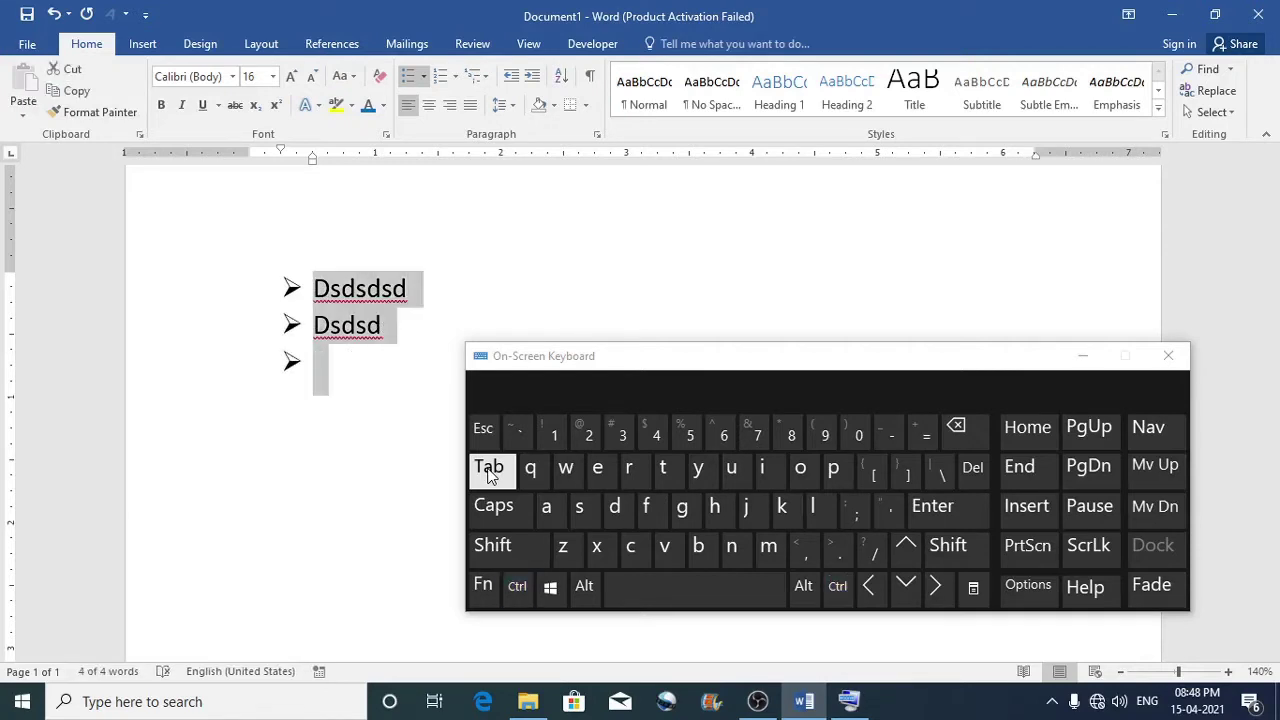
{"action": "key", "text": "Delete"}
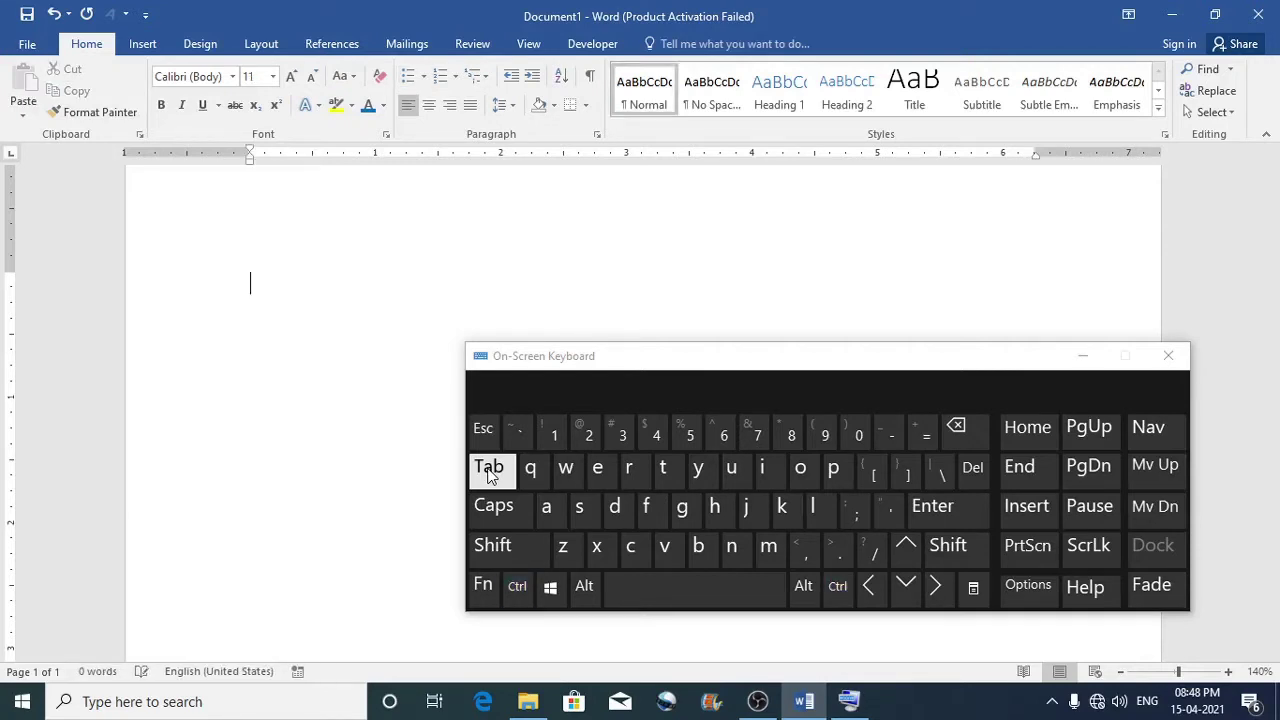
Set the font size to 16 and start an automatic solid-arrow bulleted list from -> and a tab character
{"action": "left_click", "coordinate": [291, 77]}
{"action": "left_click", "coordinate": [291, 77]}
{"action": "left_click", "coordinate": [291, 77]}
{"action": "left_click", "coordinate": [950, 552]}
{"action": "left_click", "coordinate": [838, 550]}
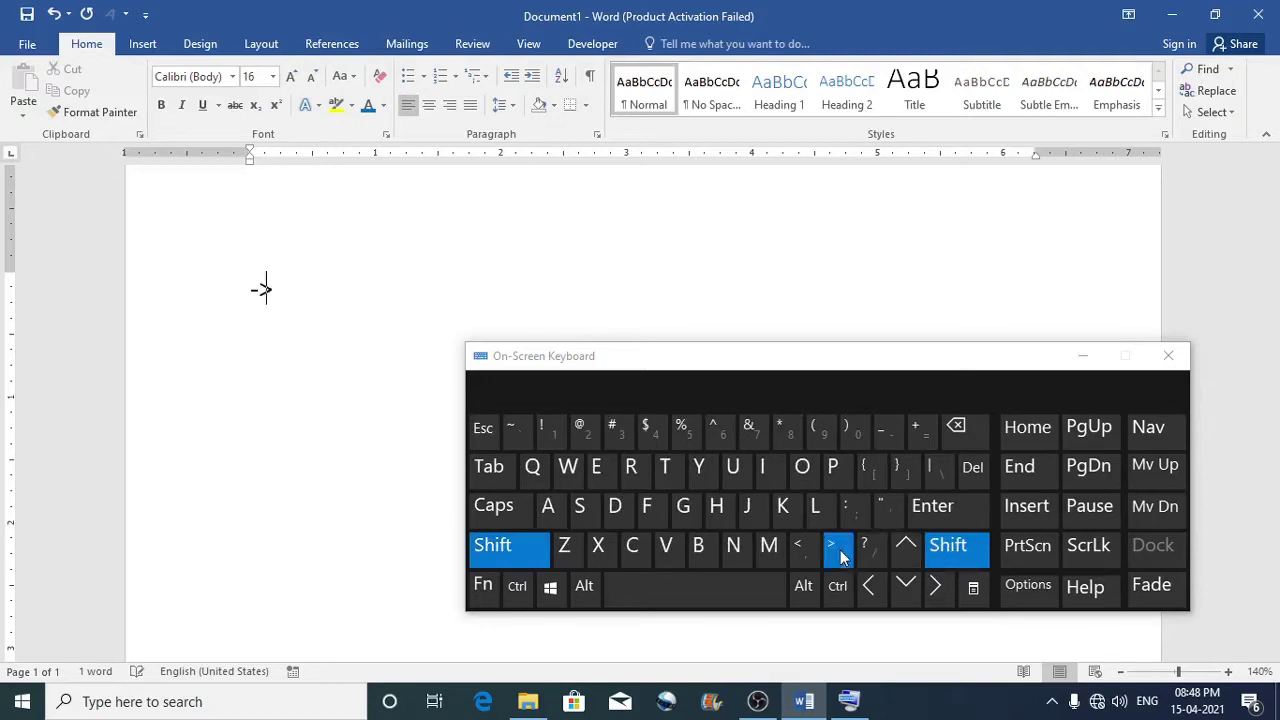
{"action": "left_click", "coordinate": [491, 477]}
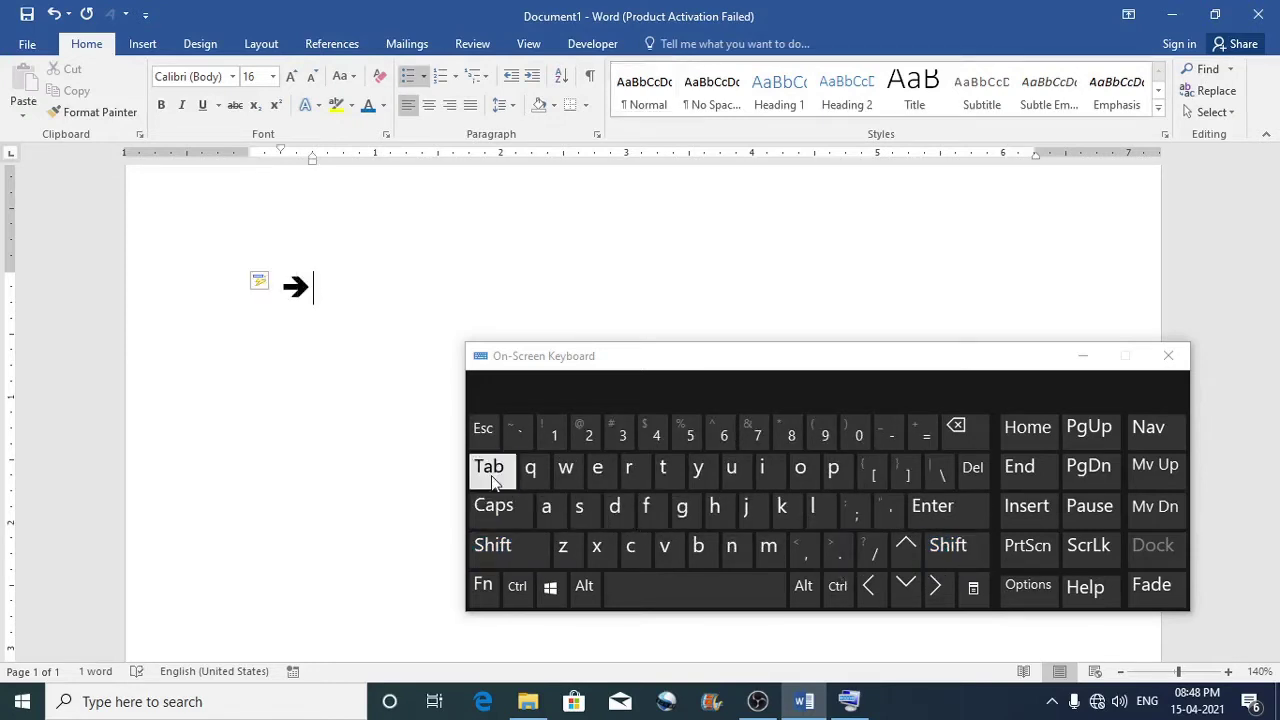
Enter the solid-arrow list items gfgfgfg, gfgfgf, gfgfg and fgfg, and end the list
{"action": "type", "text": "gfgfgfg"}
{"action": "key", "text": "Return"}
{"action": "type", "text": "gf"}
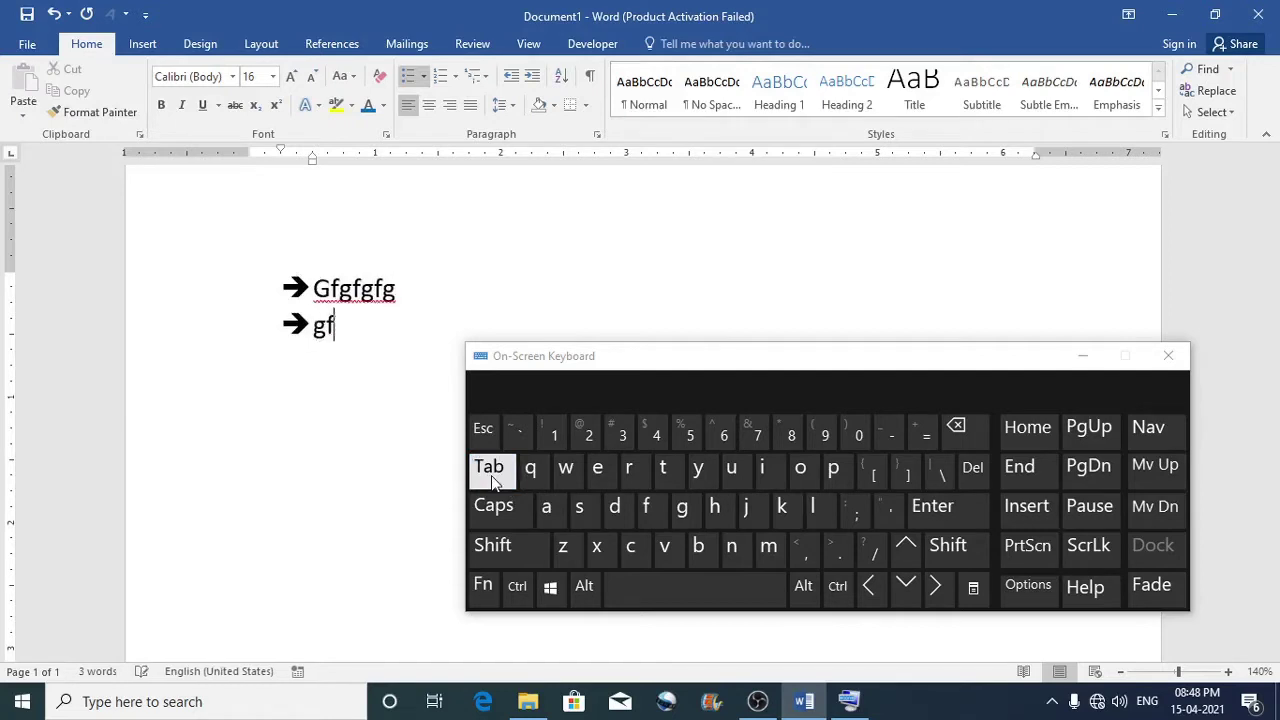
{"action": "type", "text": "gfgf"}
{"action": "key", "text": "Return"}
{"action": "type", "text": "gfgfg"}
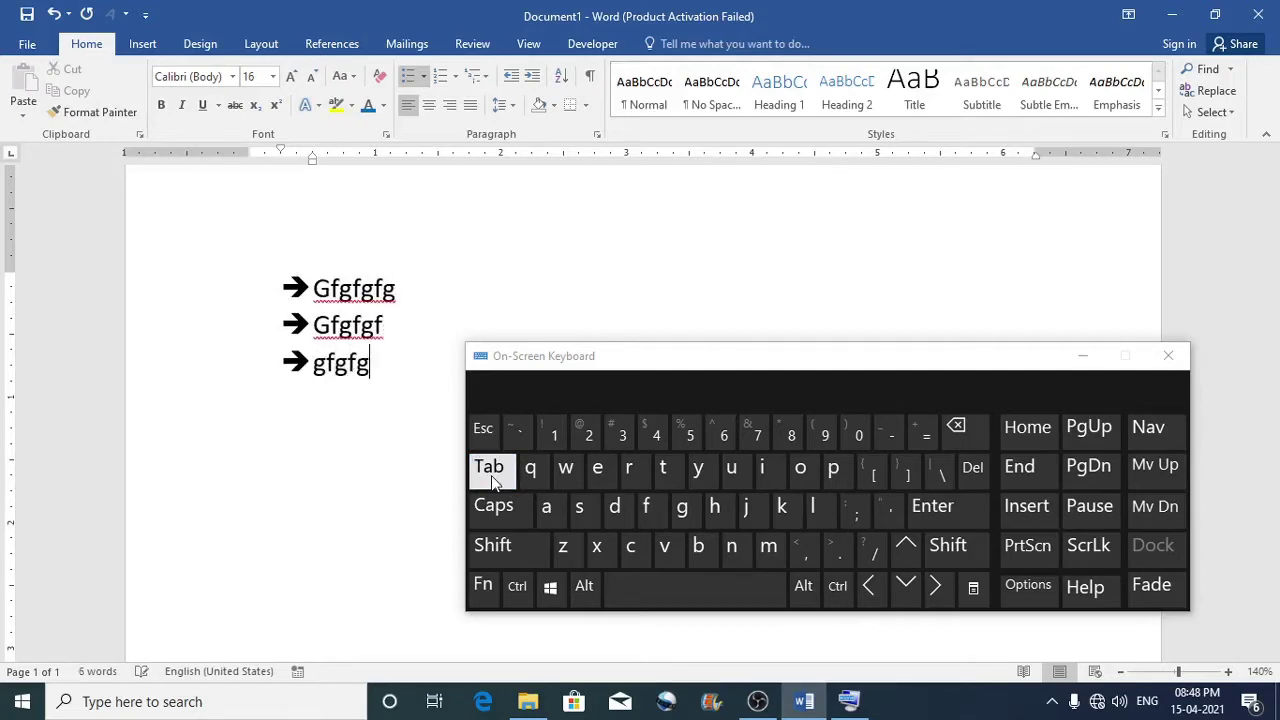
{"action": "key", "text": "Return"}
{"action": "type", "text": "fgfg"}
{"action": "key", "text": "Return"}
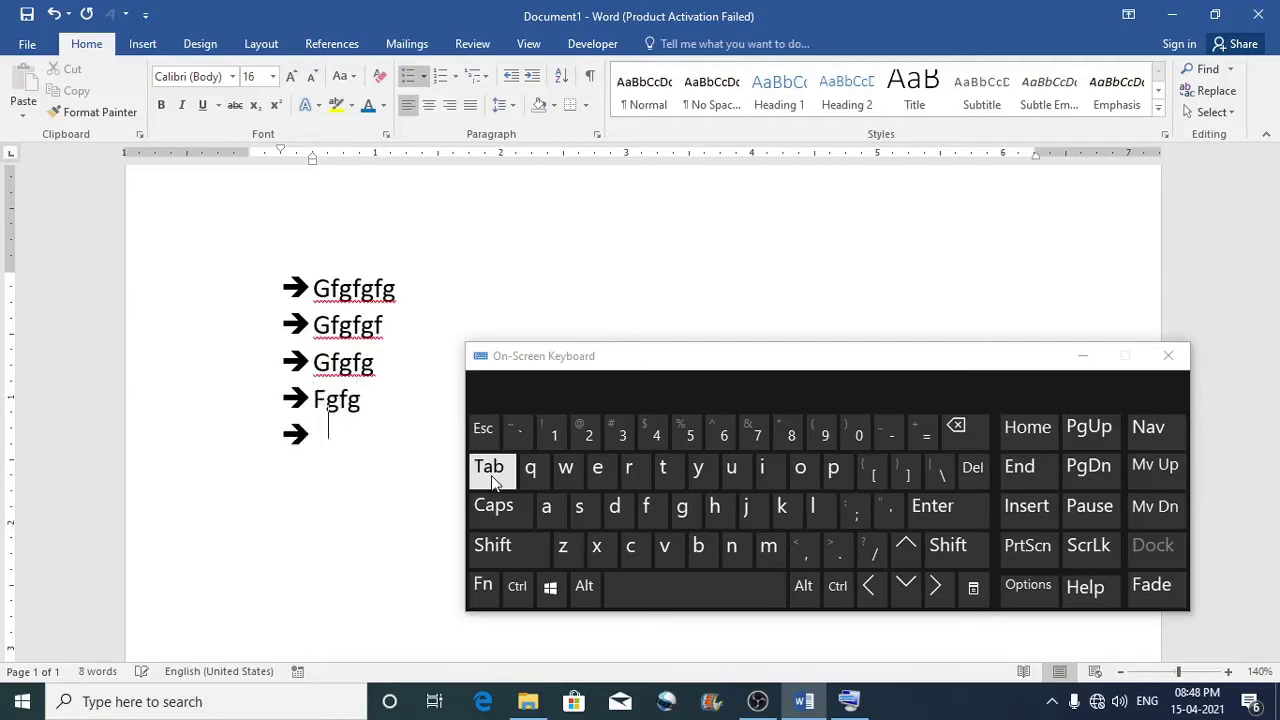
{"action": "key", "text": "Return"}
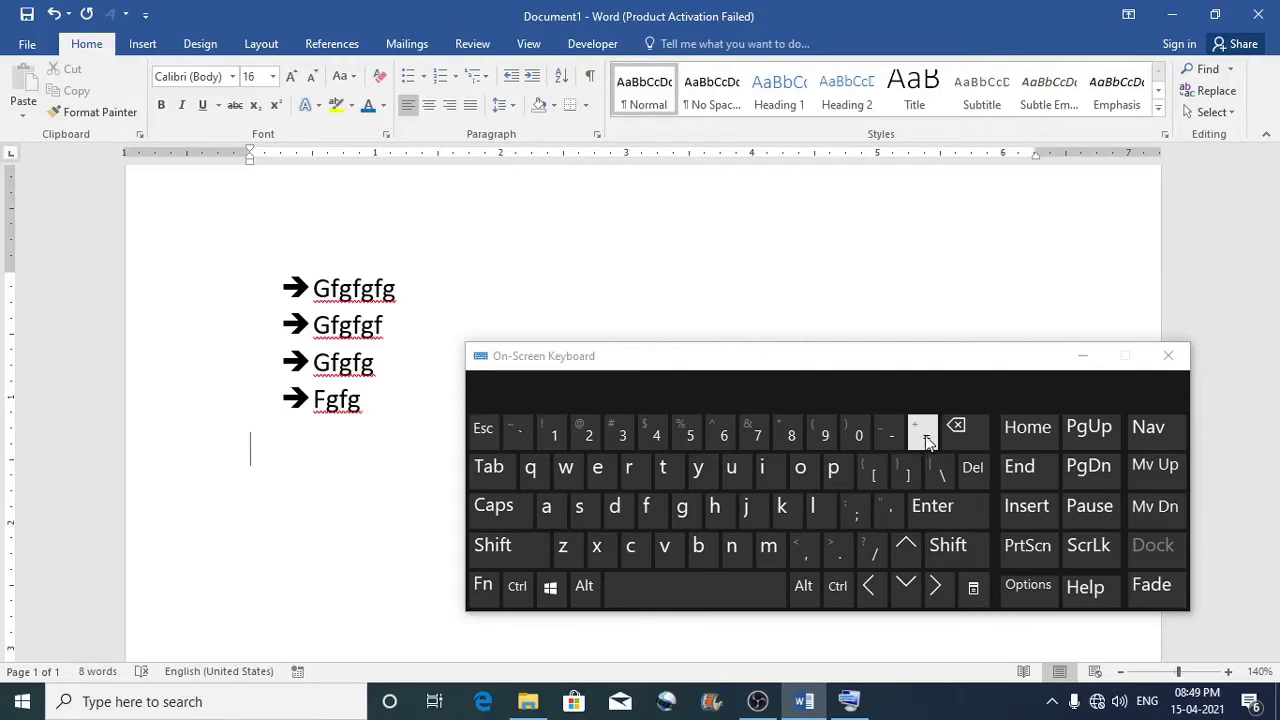
Start an automatic hollow-arrow bulleted list below the solid-arrow list from => and a tab character
{"action": "left_click", "coordinate": [947, 545]}
{"action": "left_click", "coordinate": [831, 550]}
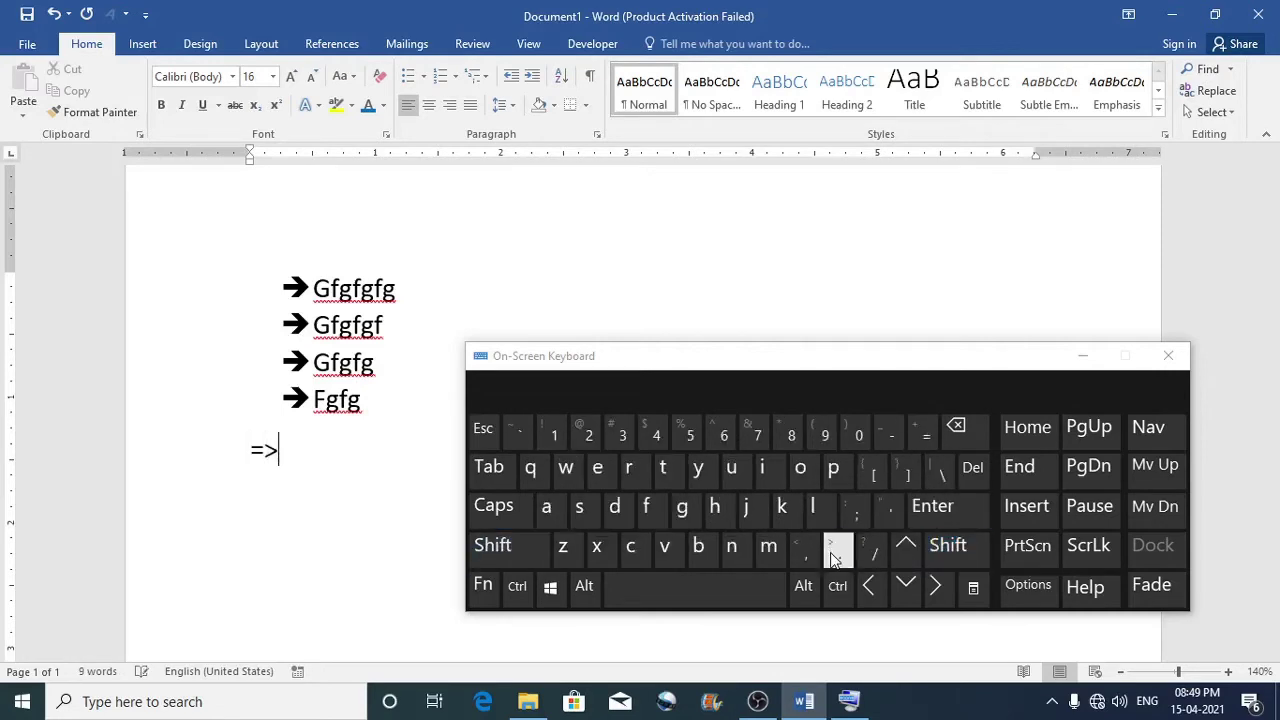
{"action": "left_click", "coordinate": [499, 480]}
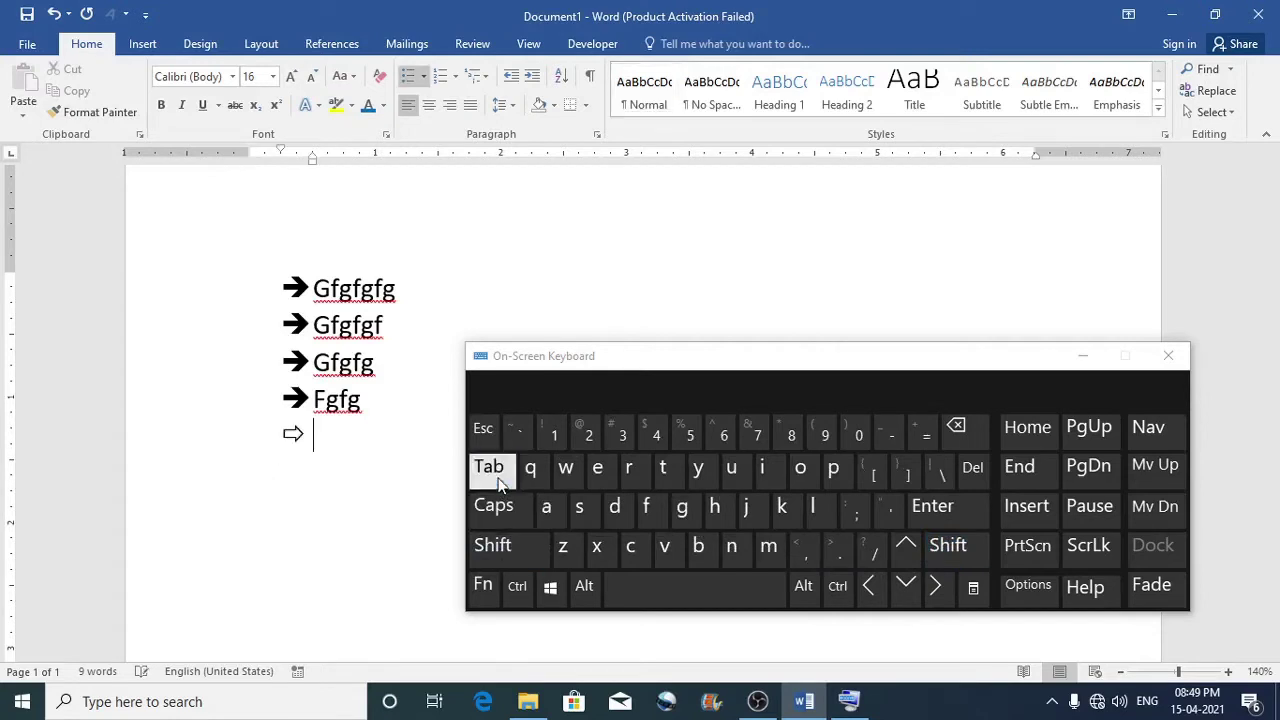
Enter the hollow-arrow list items gfgfgfg, fgfgfgfg, gfgfgfg and gfgfgfg, and end the list
{"action": "type", "text": "gfgfgfg"}
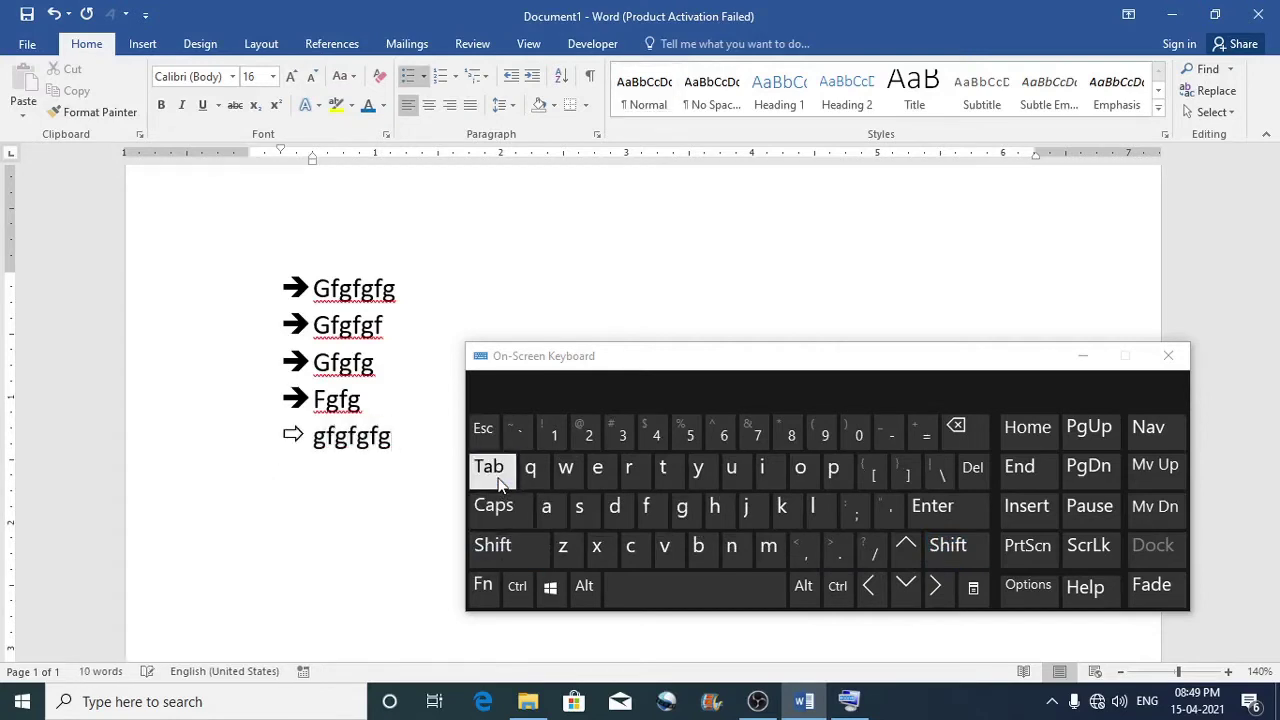
{"action": "key", "text": "Return"}
{"action": "type", "text": "fgfgfgfg"}
{"action": "key", "text": "Return"}
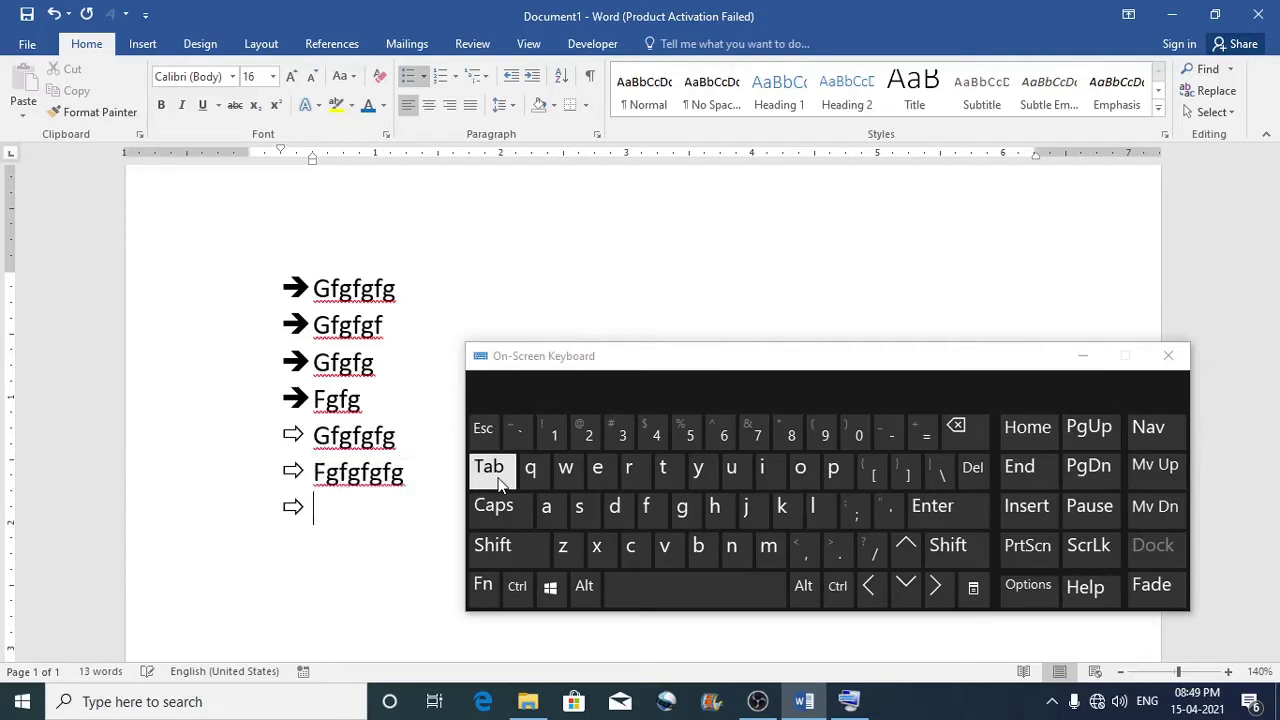
{"action": "type", "text": "gfgfgfg"}
{"action": "key", "text": "Return"}
{"action": "type", "text": "gfgfgfg"}
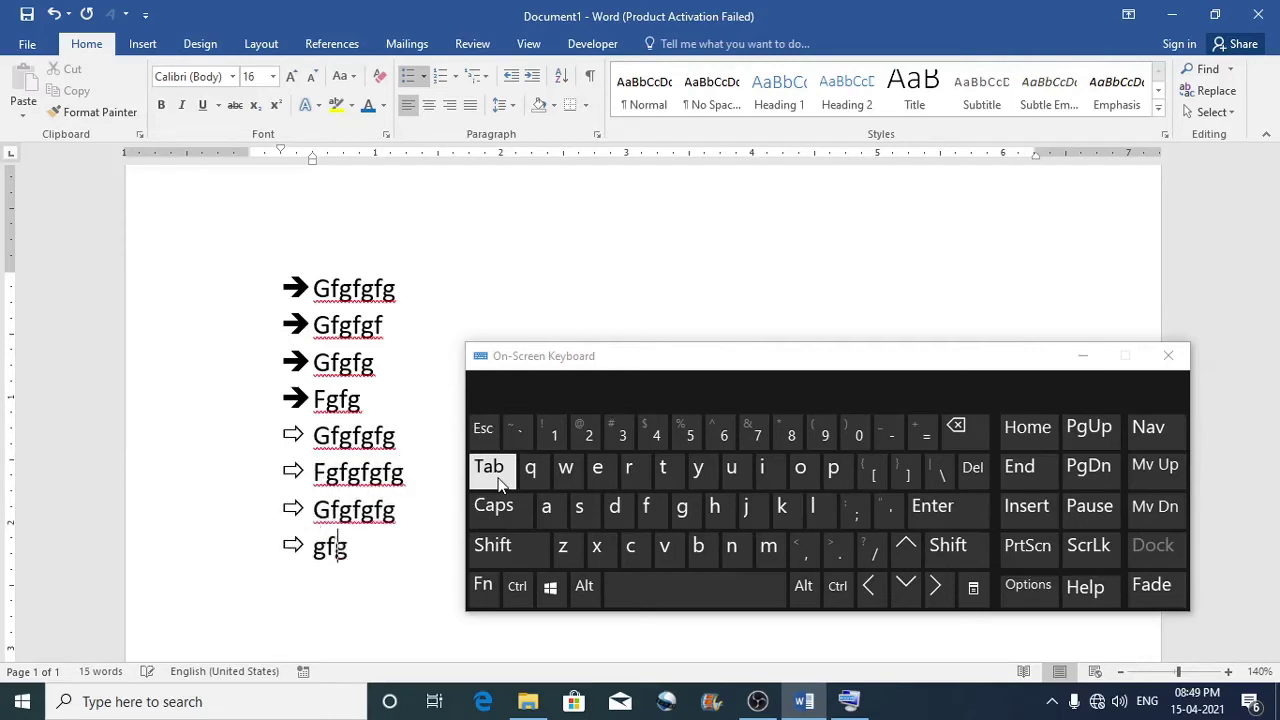
{"action": "key", "text": "Return"}
{"action": "key", "text": "Return"}
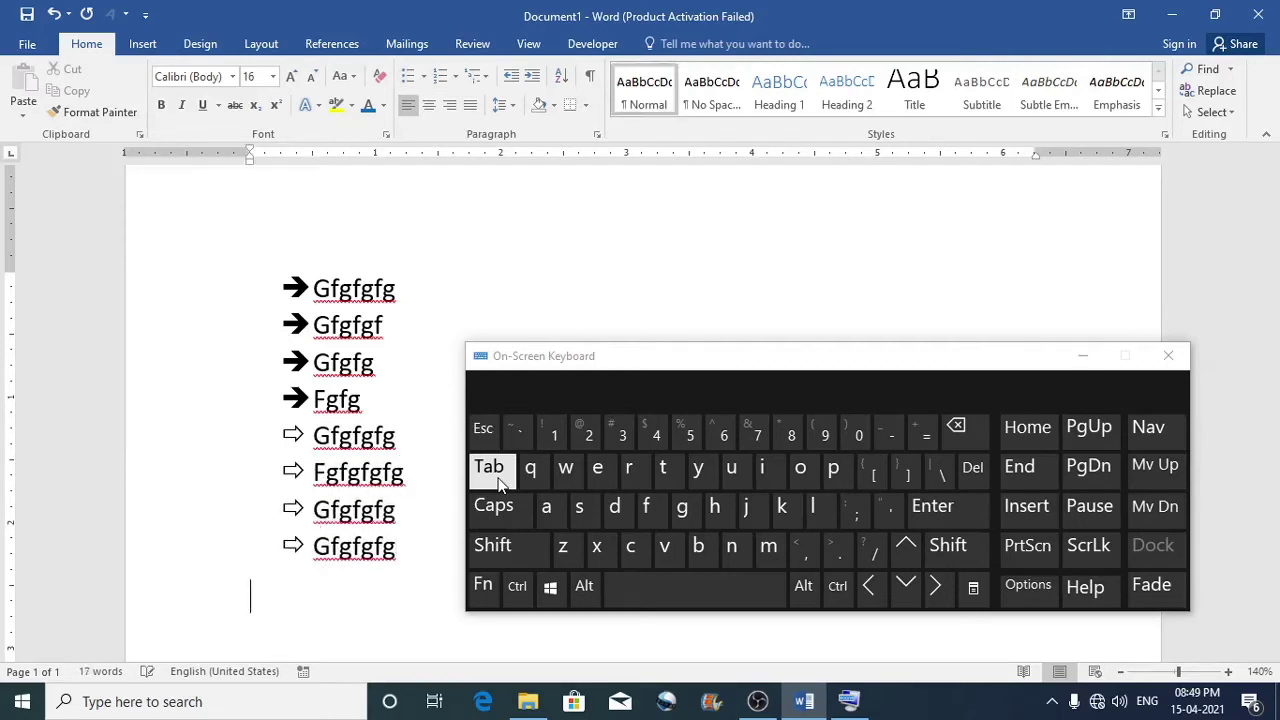
Write a line below the bulleted lists consisting of 1, a tab character and the text rererer
{"action": "scroll", "coordinate": [300, 290], "scroll_direction": "down", "scroll_amount": 4}
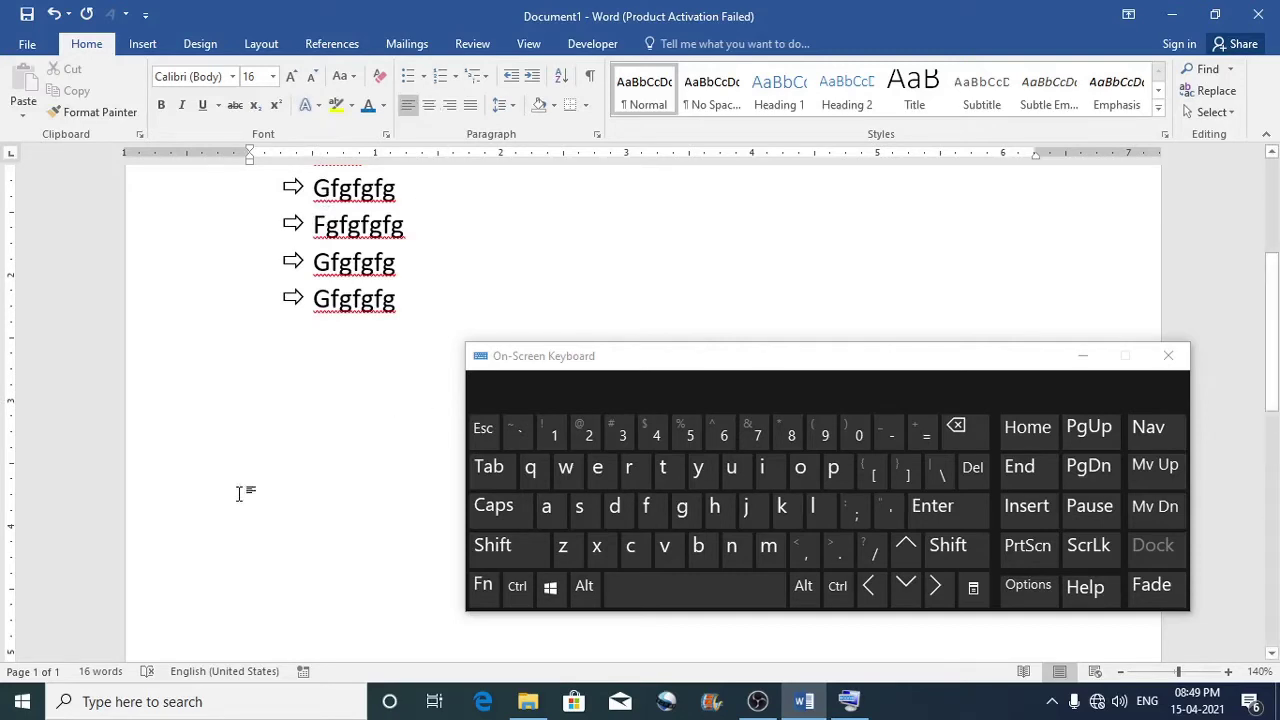
{"action": "left_click", "coordinate": [554, 434]}
{"action": "left_click", "coordinate": [488, 467]}
{"action": "type", "text": "rererer"}
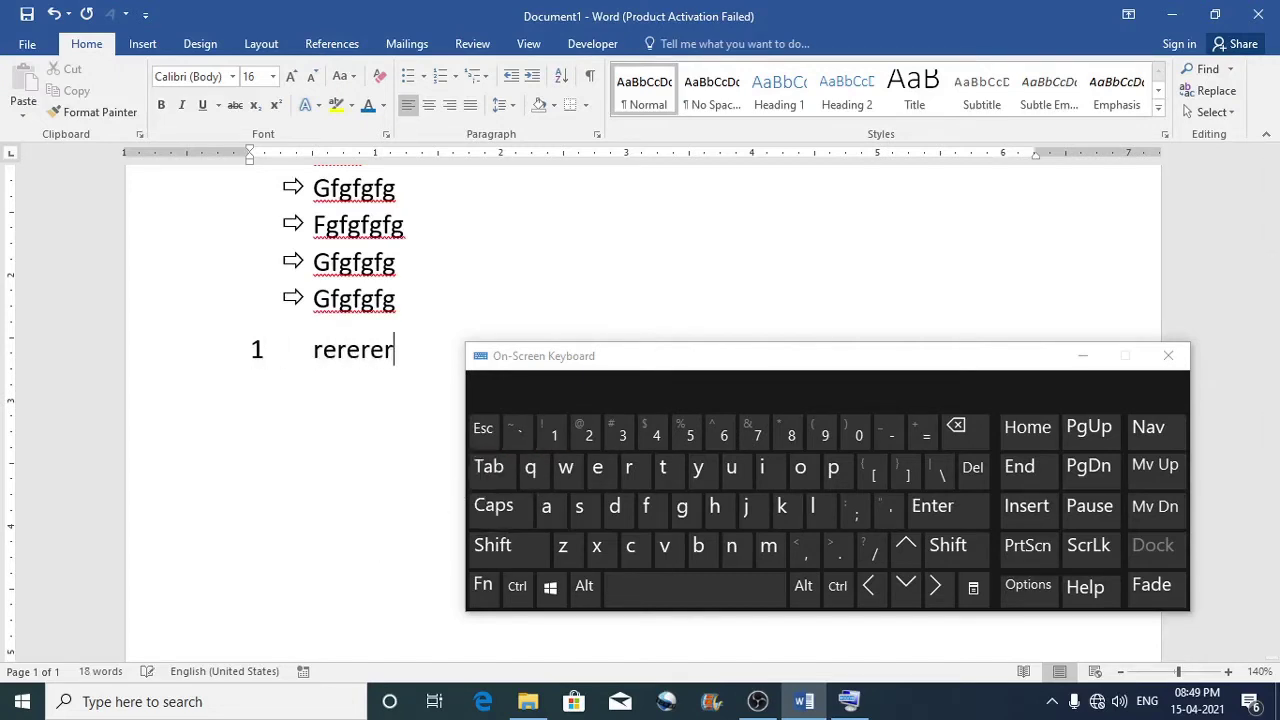
Turn the line starting with 1 into a numbered list, add rtretr as its second item, and end the list
{"action": "key", "text": "Return"}
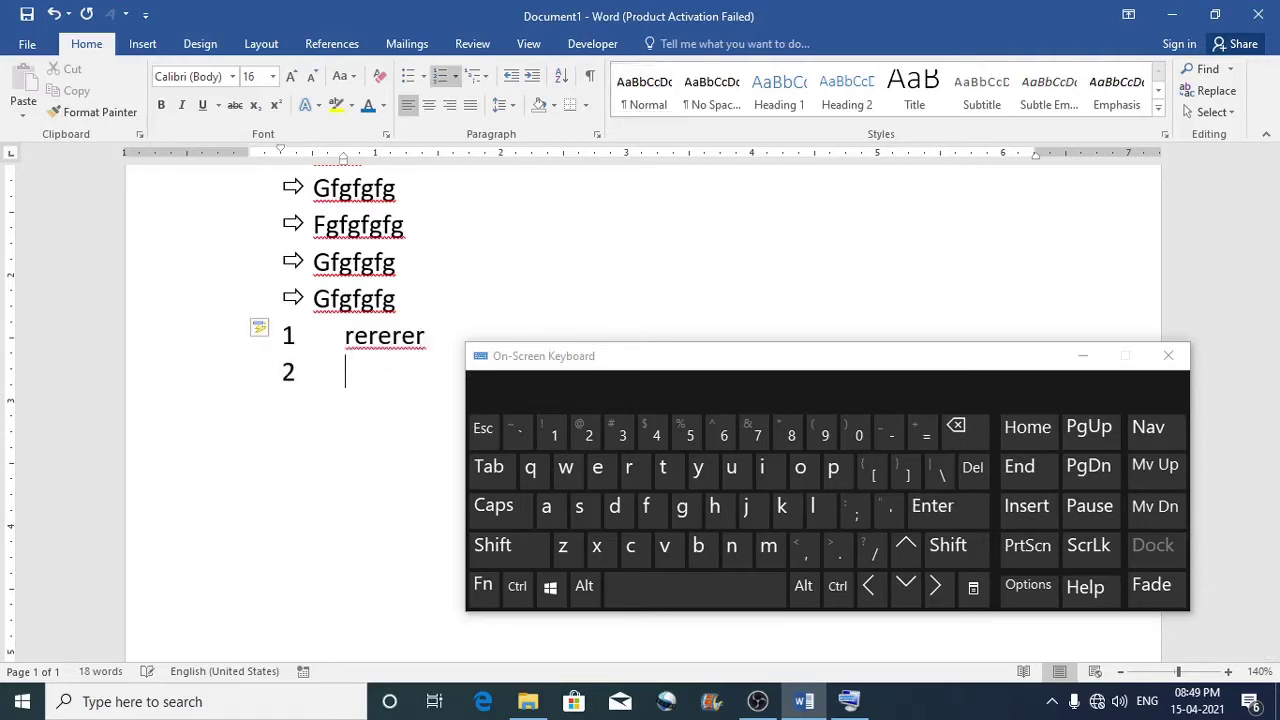
{"action": "type", "text": "rtretr"}
{"action": "key", "text": "Return"}
{"action": "key", "text": "Return"}
{"action": "key", "text": "Return"}
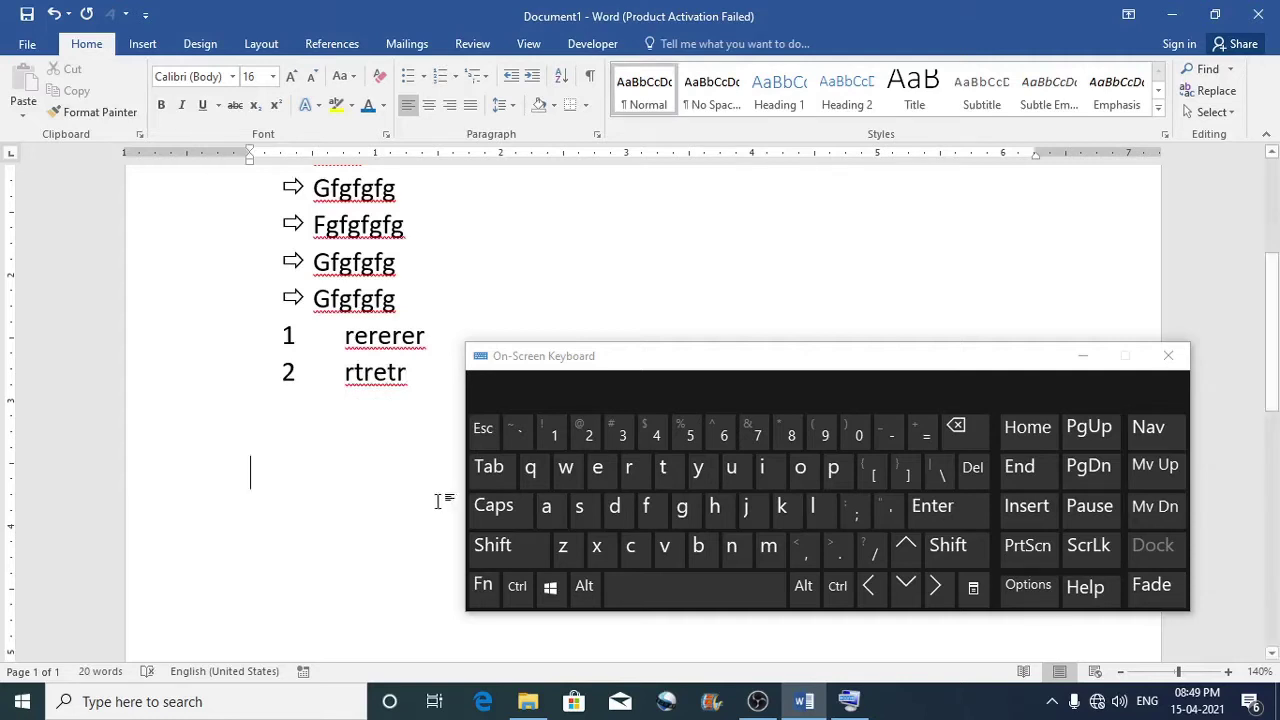
Start an automatic numbered list below from 1) and a tab character, with rtertert as the first item
{"action": "left_click", "coordinate": [554, 436]}
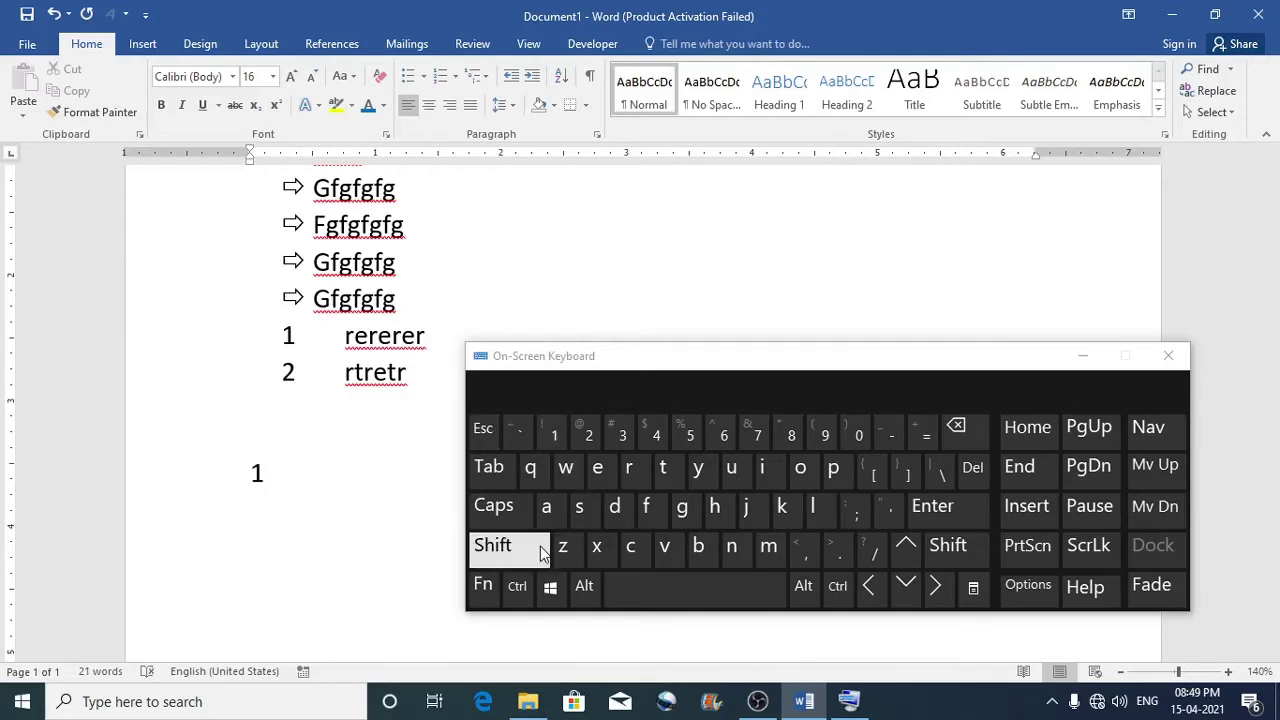
{"action": "left_click", "coordinate": [945, 552]}
{"action": "left_click", "coordinate": [848, 432]}
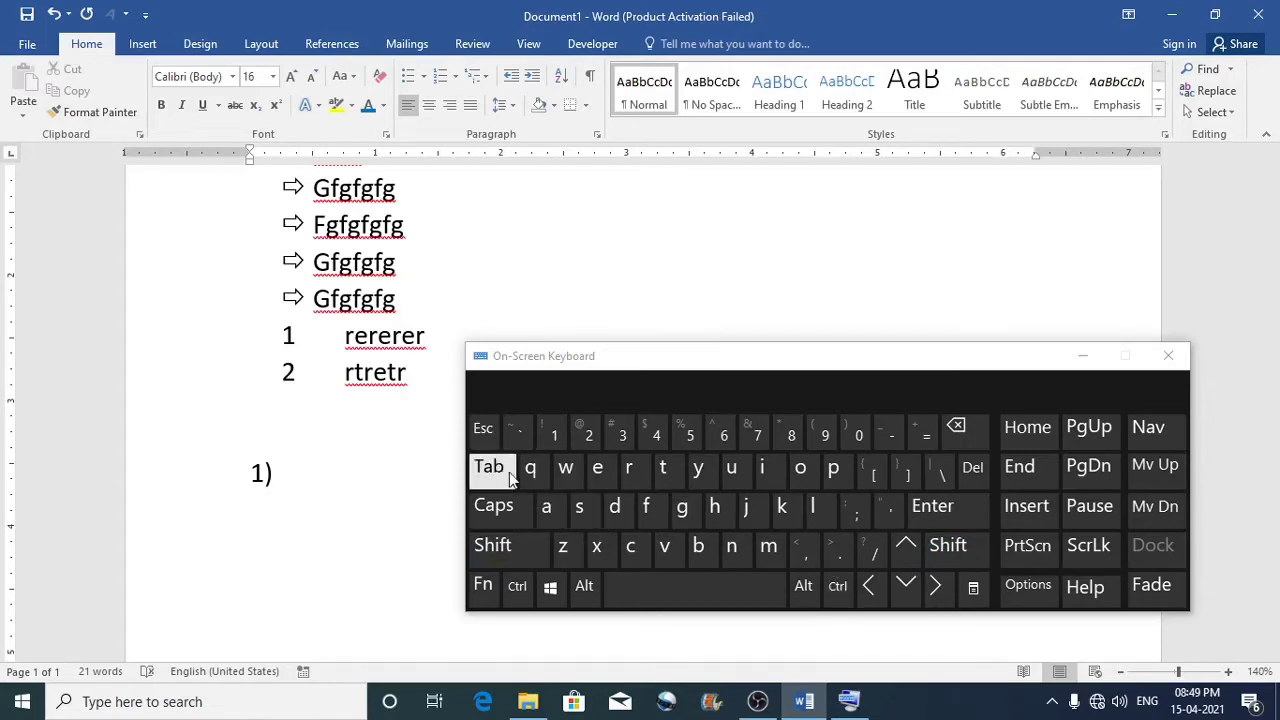
{"action": "left_click", "coordinate": [488, 467]}
{"action": "type", "text": "rtertert"}
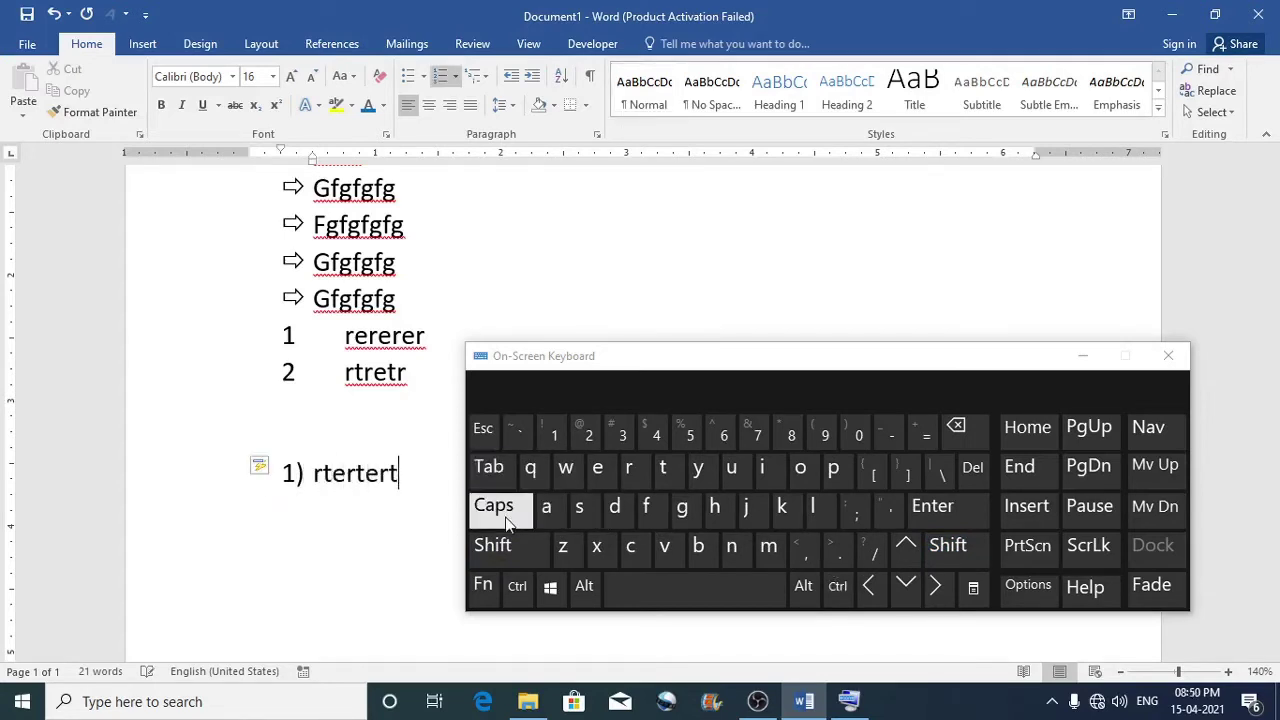
Add the items tretert, retret and rtert to the 1) numbered list and end the list
{"action": "key", "text": "Return"}
{"action": "type", "text": "tretert"}
{"action": "key", "text": "Return"}
{"action": "type", "text": "retret"}
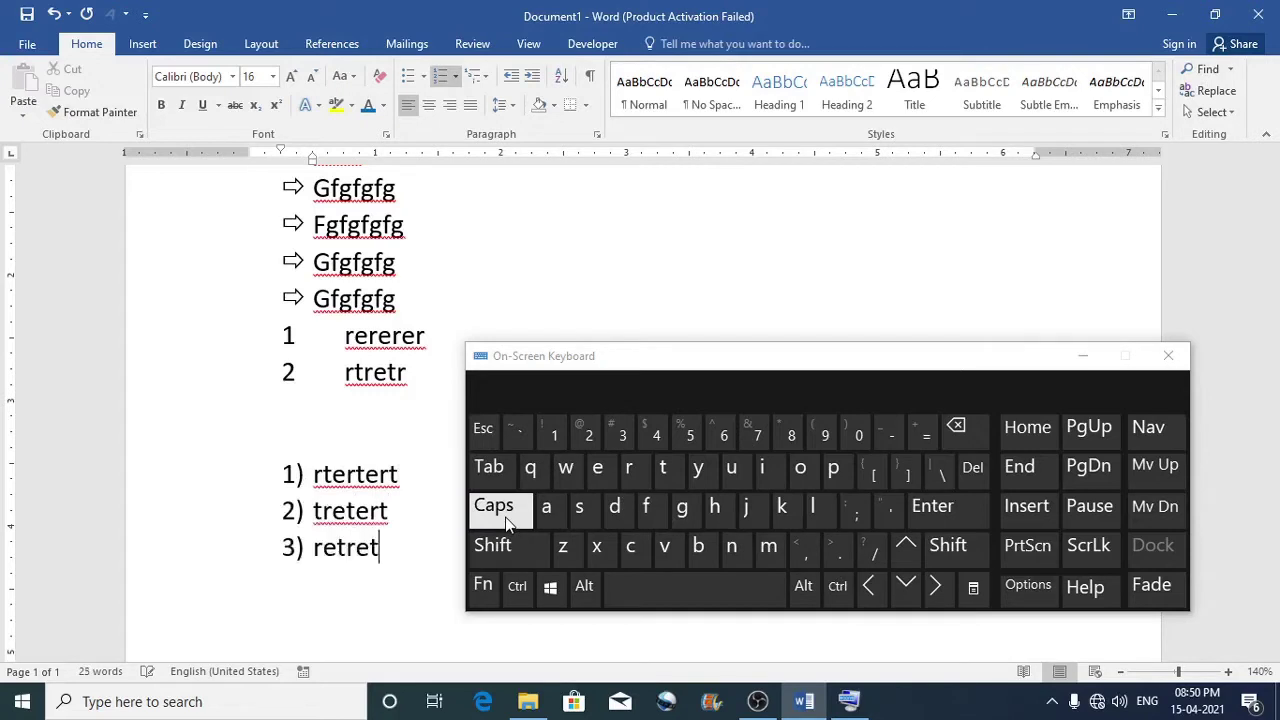
{"action": "key", "text": "Return"}
{"action": "type", "text": "rtert"}
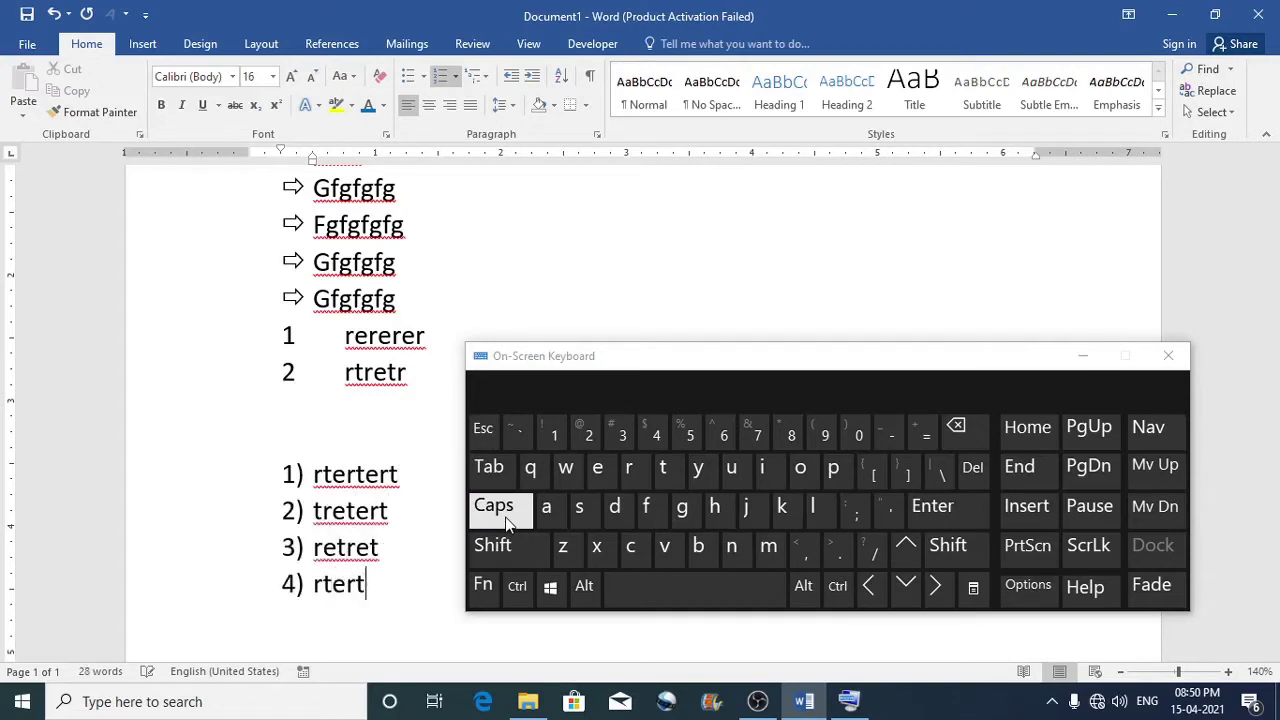
{"action": "key", "text": "Return"}
{"action": "key", "text": "Return"}
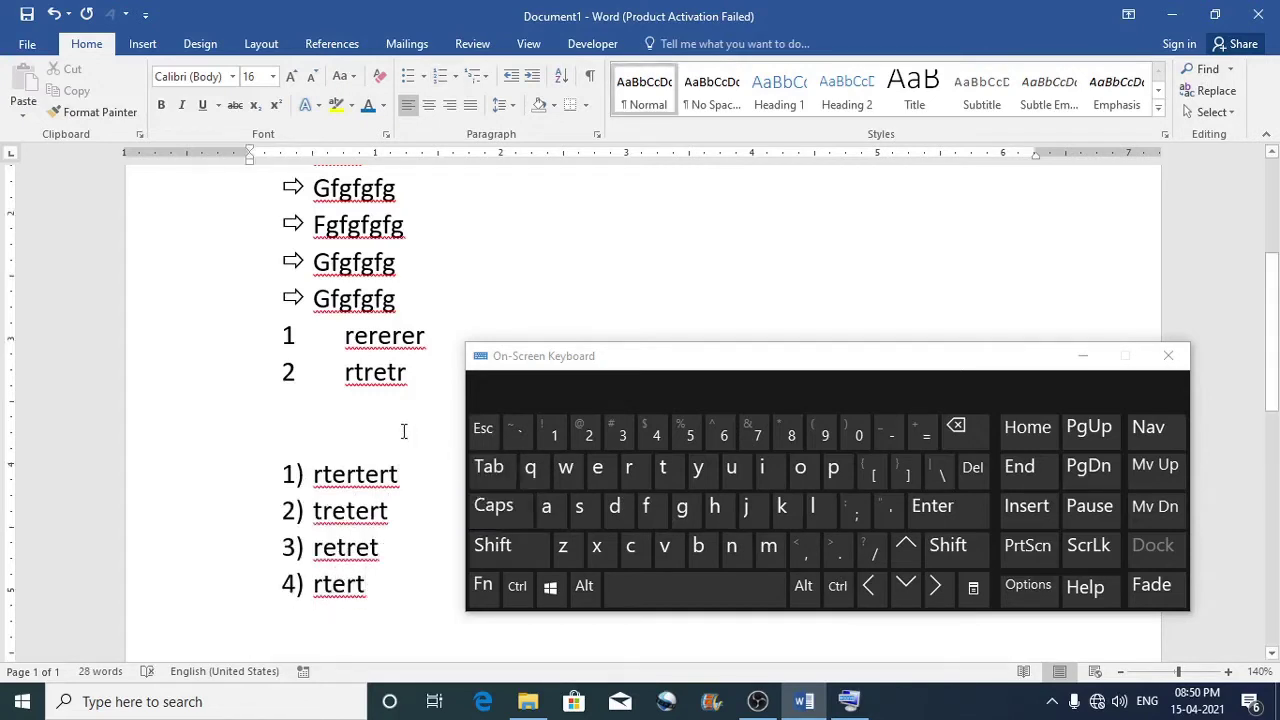
Start an automatic lettered list below the numbered list from a) and a tab character, with dfdfdf as the first item
{"action": "scroll", "coordinate": [301, 397], "scroll_direction": "down", "scroll_amount": 3}
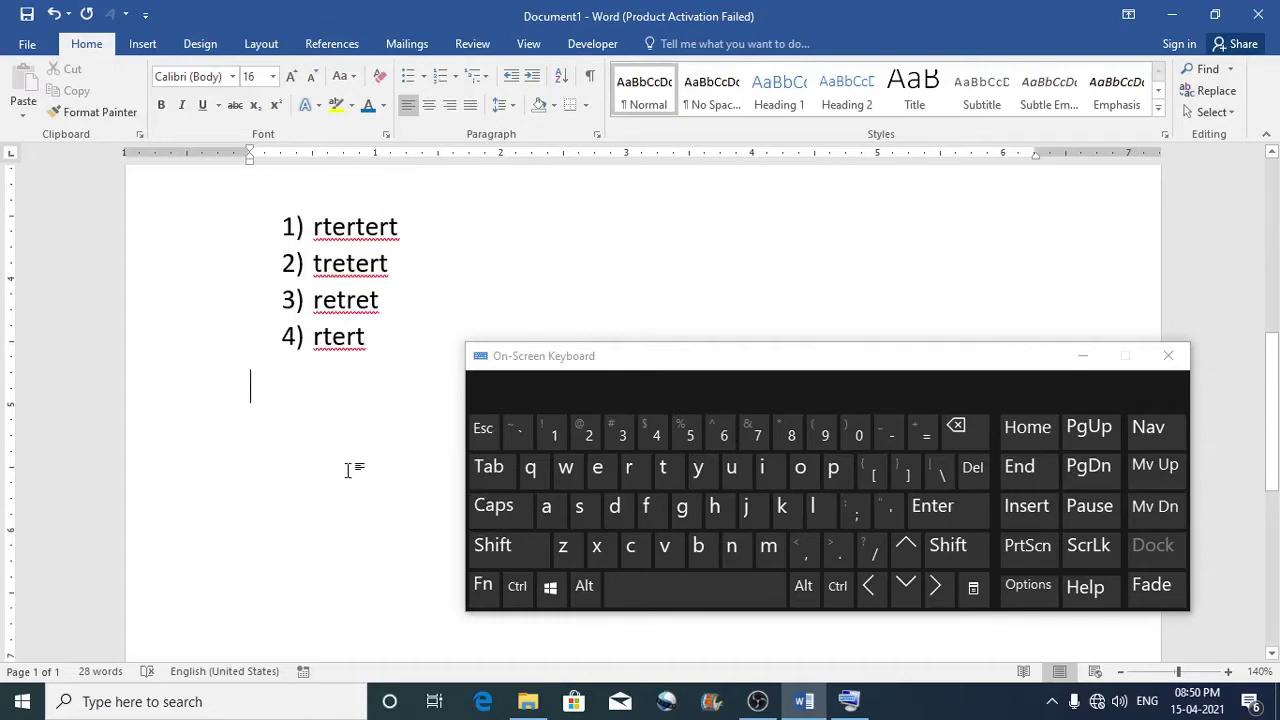
{"action": "left_click", "coordinate": [548, 510]}
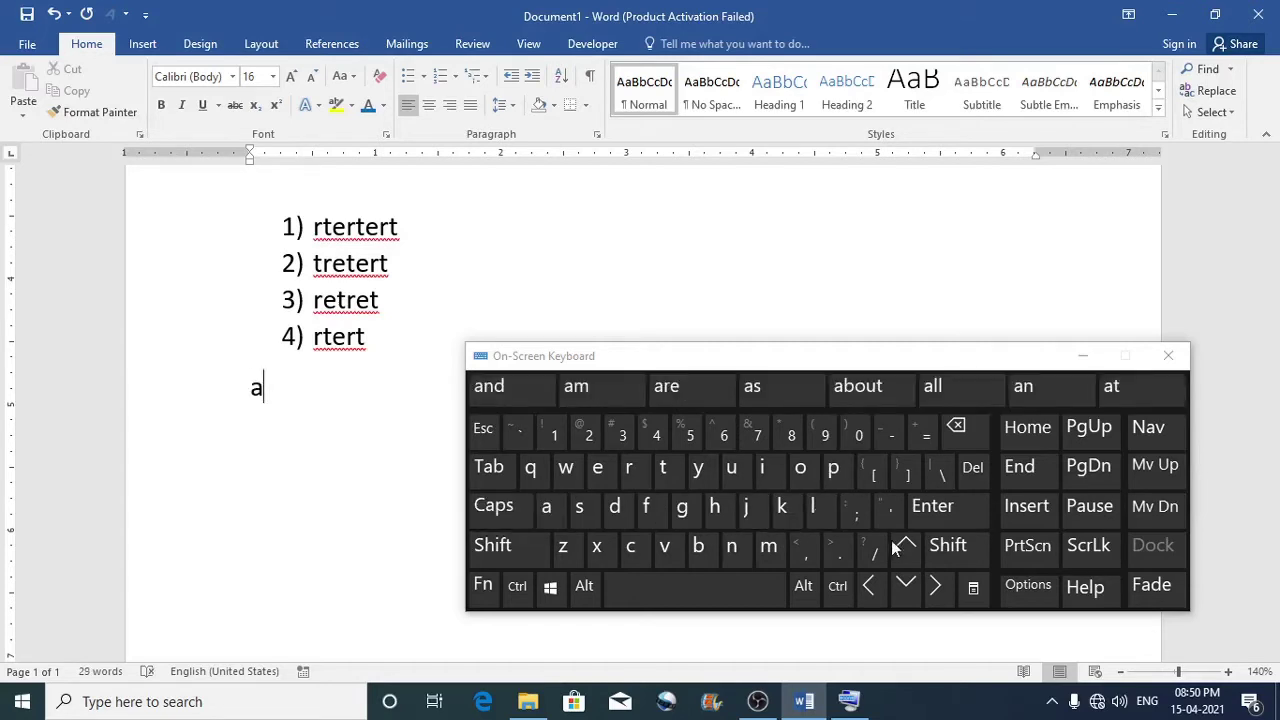
{"action": "left_click", "coordinate": [948, 545]}
{"action": "left_click", "coordinate": [852, 430]}
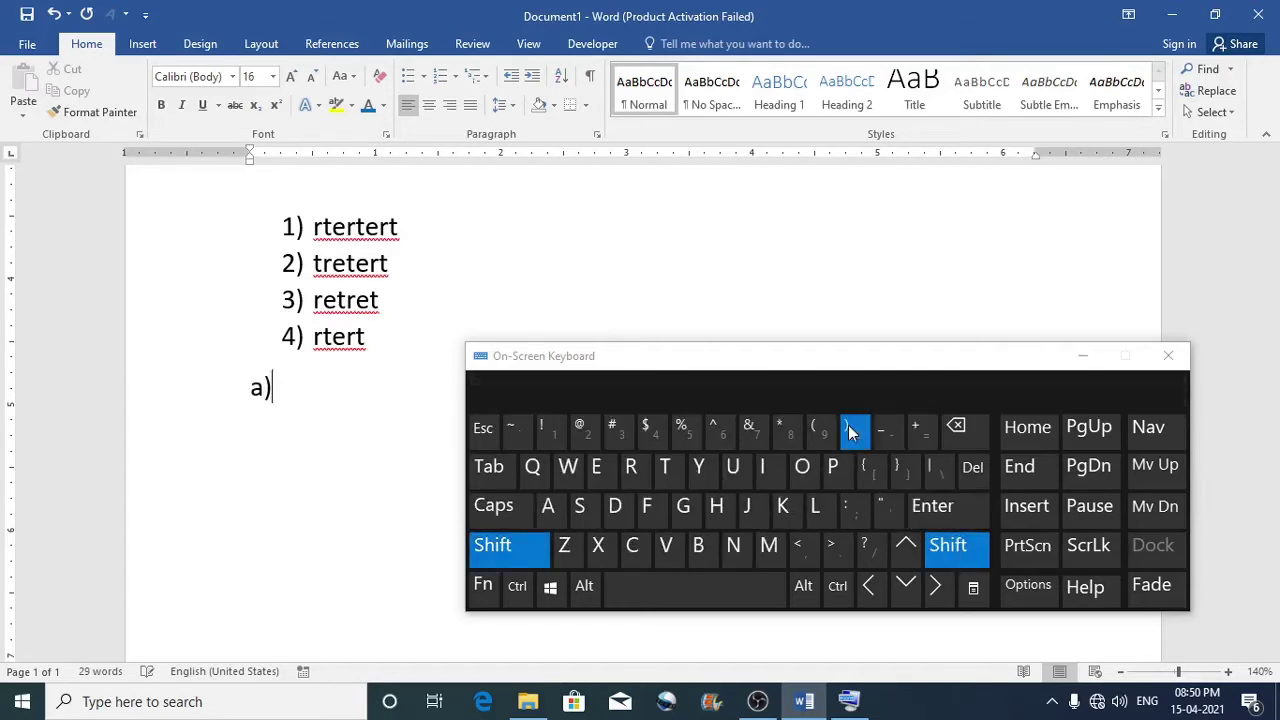
{"action": "left_click", "coordinate": [488, 468]}
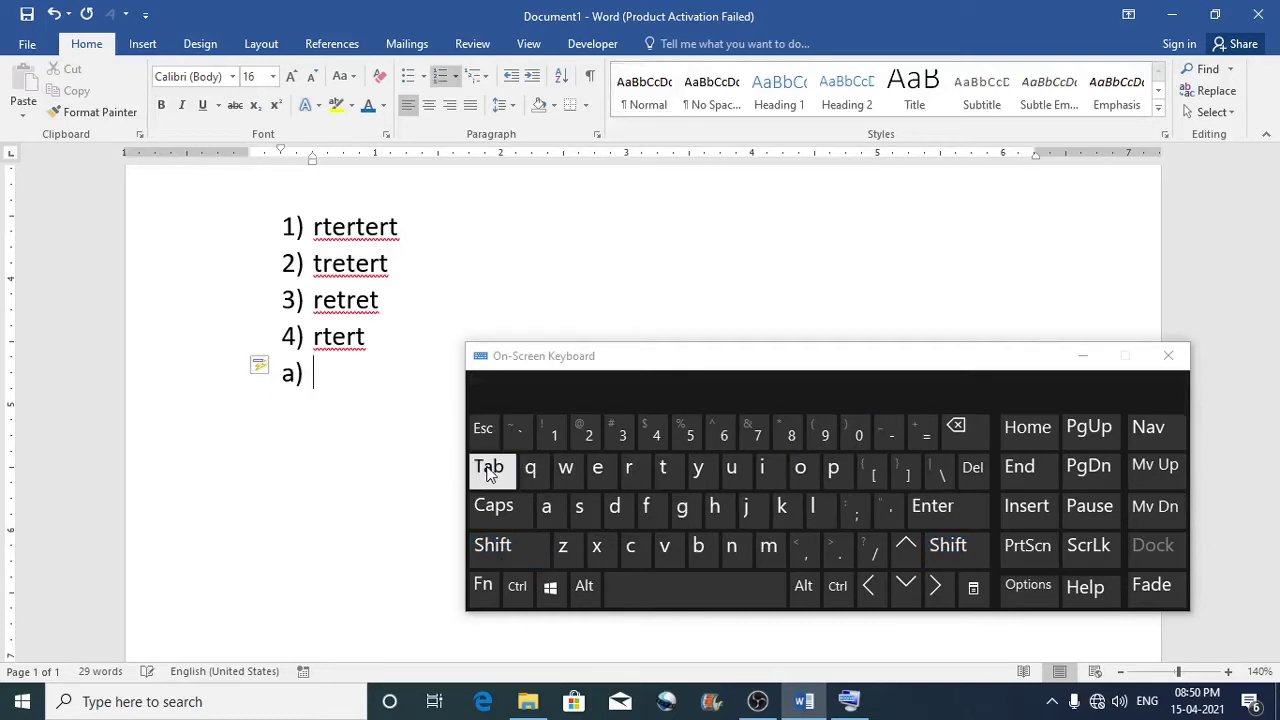
{"action": "type", "text": "dfdfdf"}
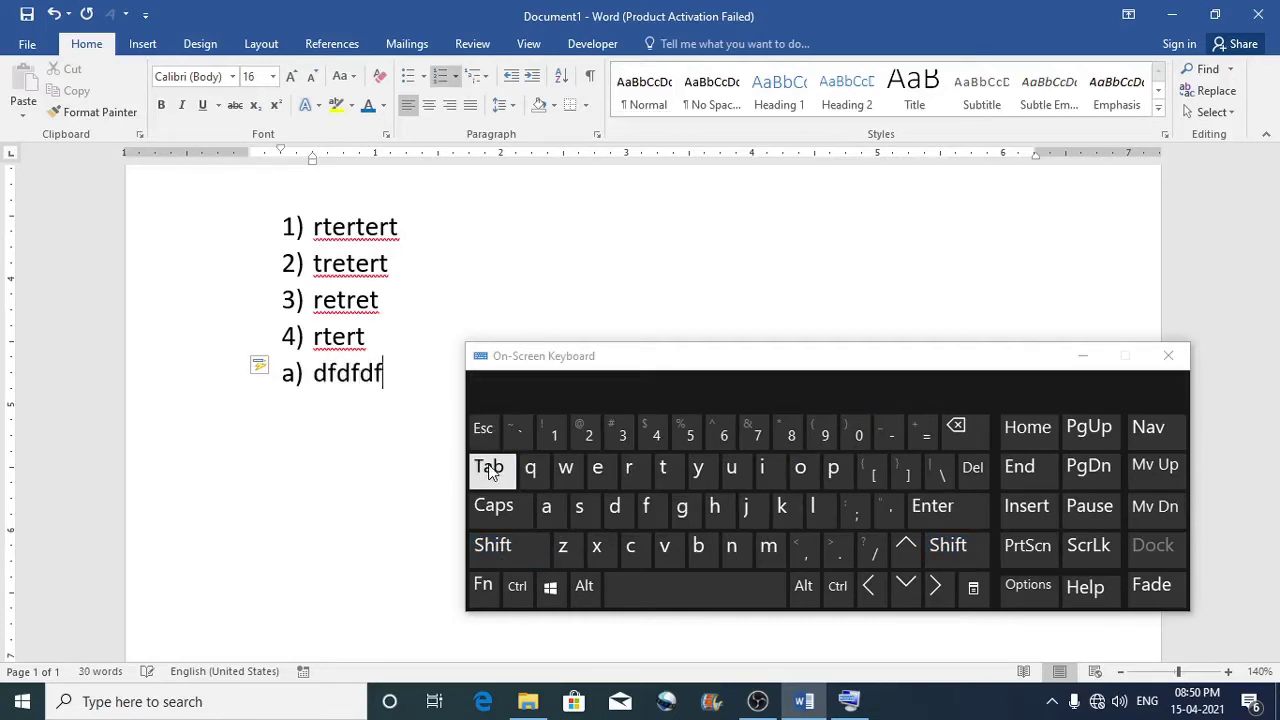
Add the items fdfdf, dfdfdf and fdfdf to the lettered list, end the list and leave blank lines below it
{"action": "key", "text": "Return"}
{"action": "type", "text": "fdfdf"}
{"action": "key", "text": "Return"}
{"action": "type", "text": "dfdf"}
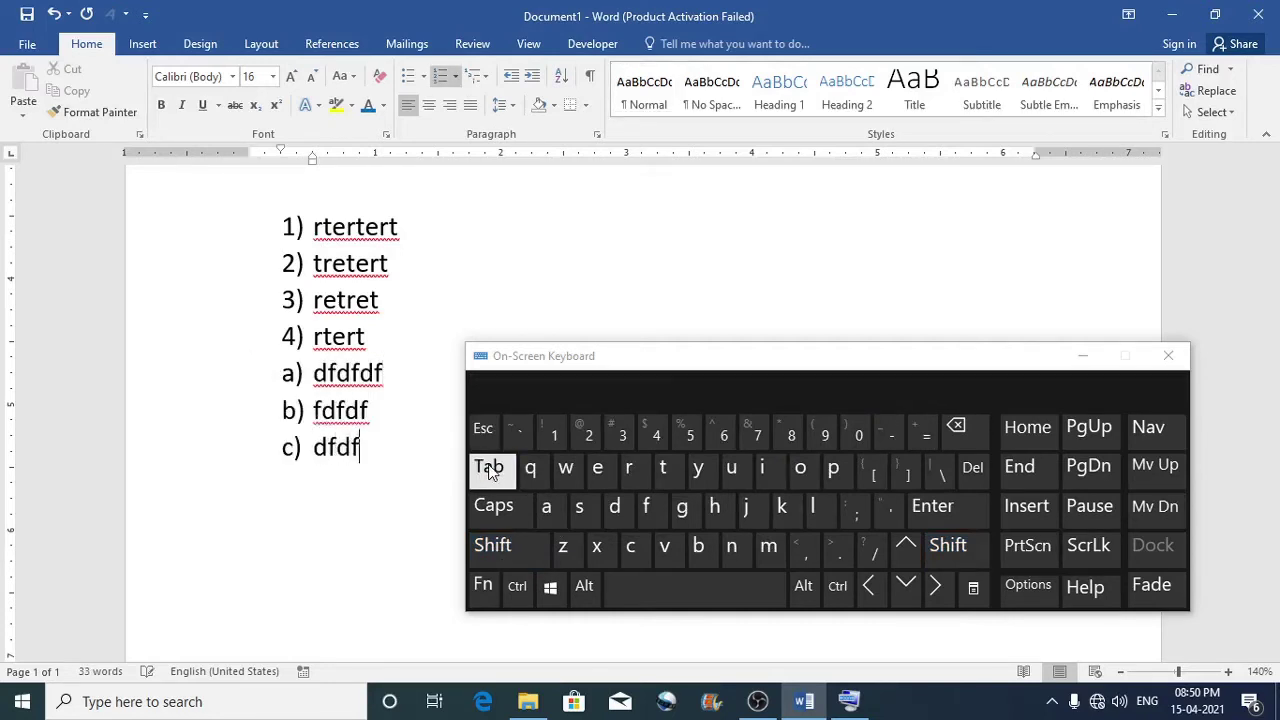
{"action": "type", "text": "df"}
{"action": "key", "text": "Return"}
{"action": "type", "text": "fdfdf"}
{"action": "key", "text": "Return"}
{"action": "key", "text": "Return"}
{"action": "key", "text": "Return"}
Insert the Frog picture from the Pictures folder below the lettered list
{"action": "scroll", "coordinate": [324, 410], "scroll_direction": "down", "scroll_amount": 2}
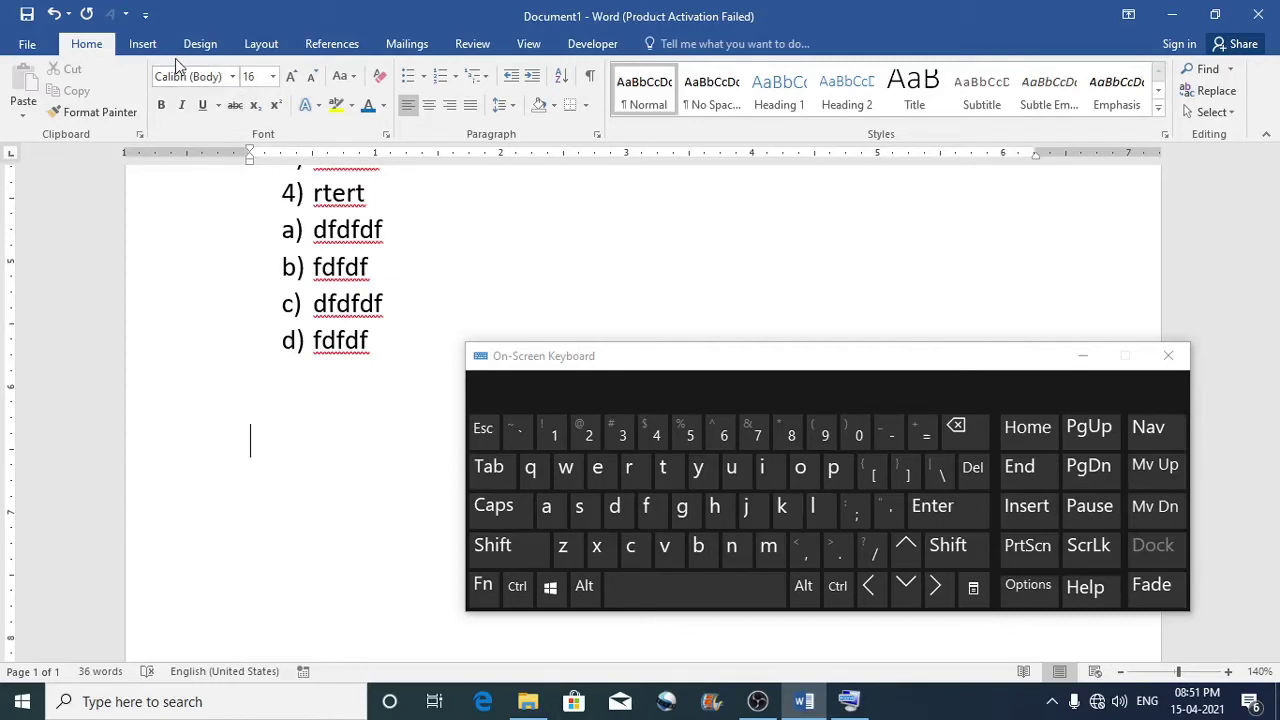
{"action": "scroll", "coordinate": [305, 366], "scroll_direction": "down", "scroll_amount": 1}
{"action": "scroll", "coordinate": [305, 366], "scroll_direction": "down", "scroll_amount": 1}
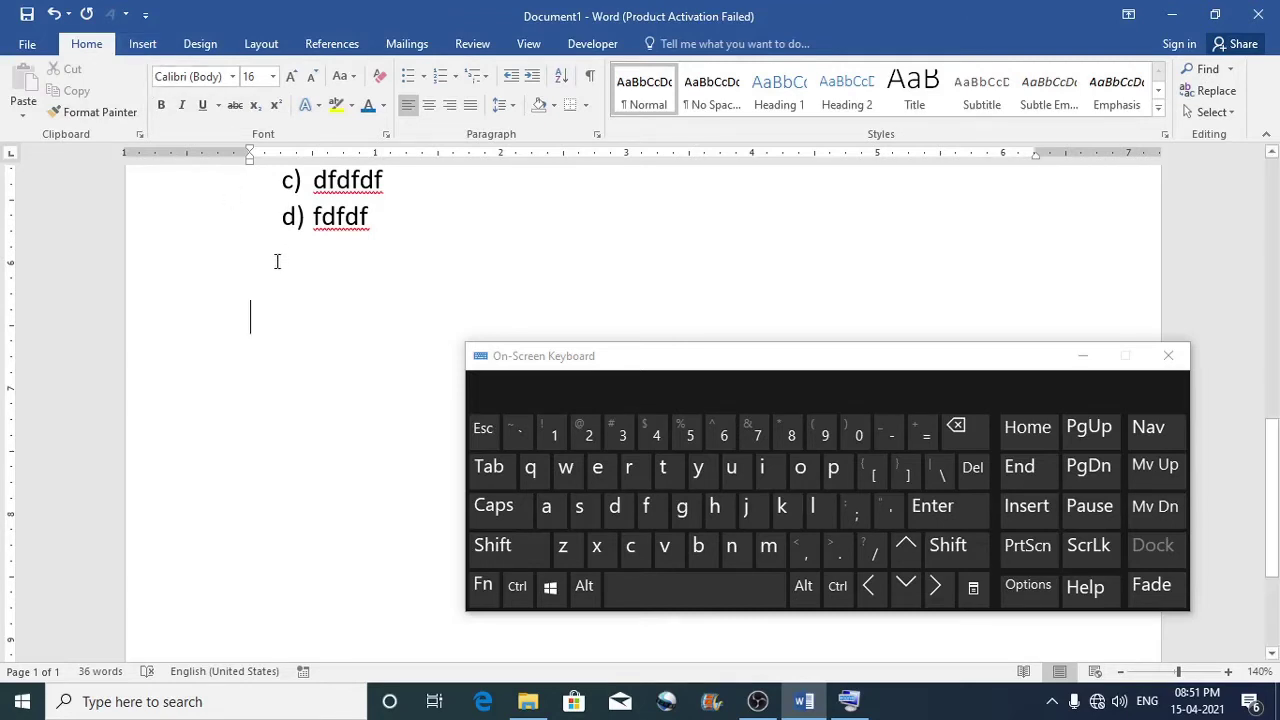
{"action": "left_click", "coordinate": [151, 42]}
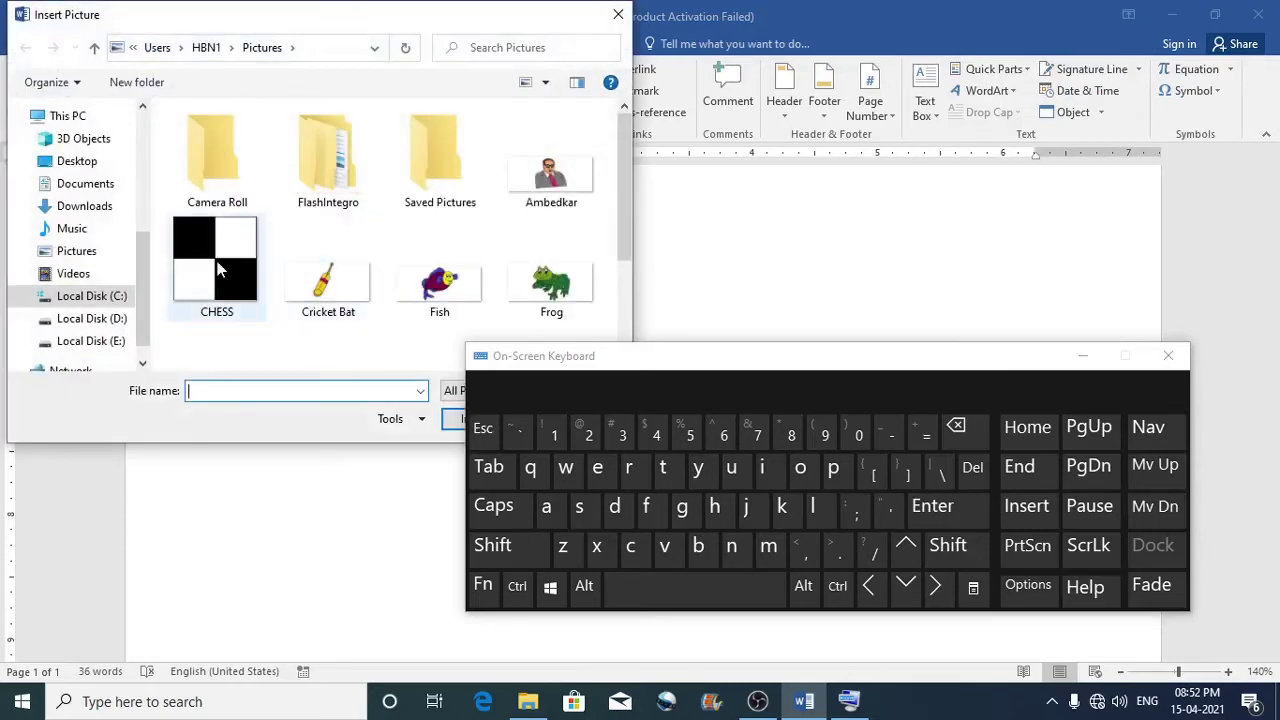
{"action": "left_click", "coordinate": [335, 287]}
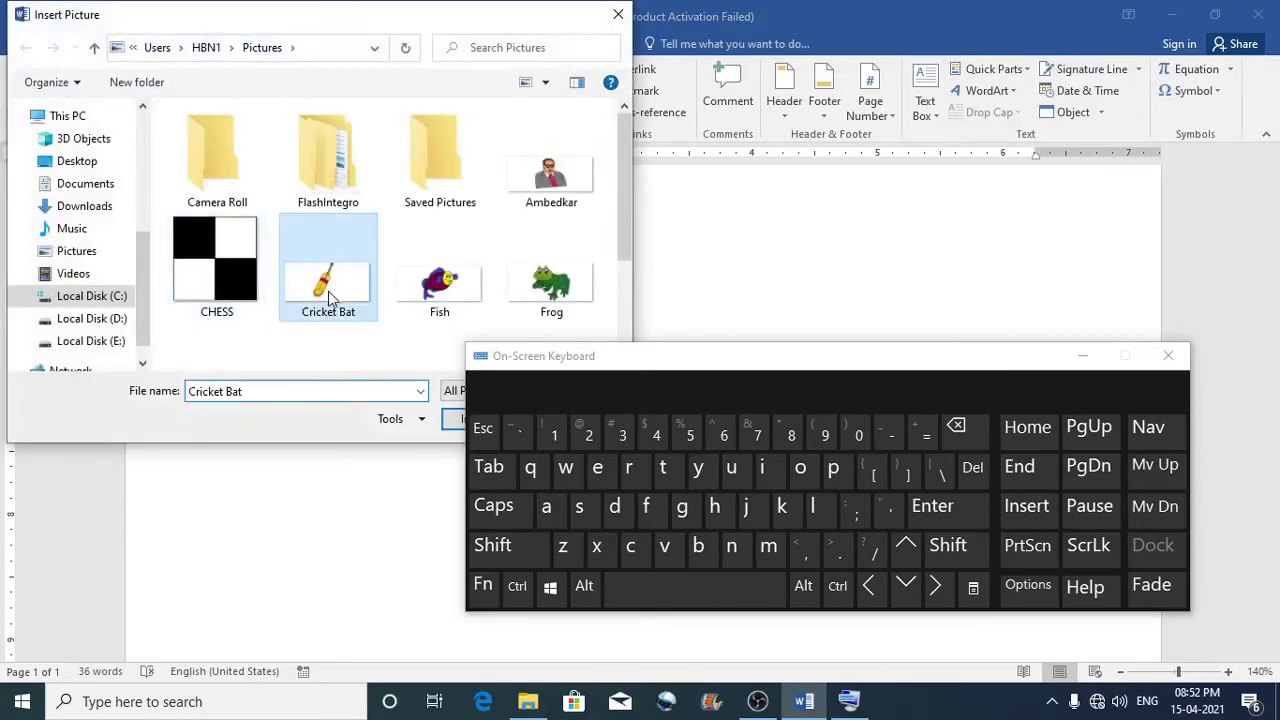
{"action": "left_click", "coordinate": [548, 283]}
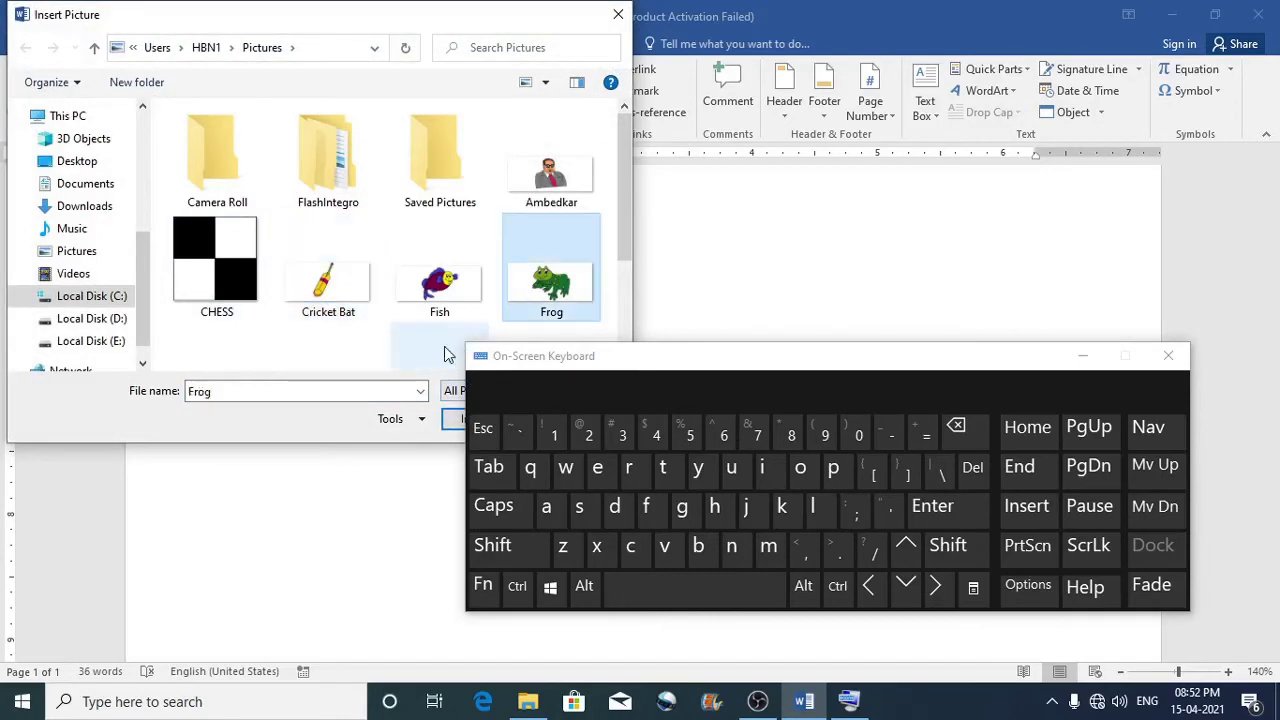
{"action": "left_click", "coordinate": [452, 418]}
{"action": "scroll", "coordinate": [290, 322], "scroll_direction": "down", "scroll_amount": 3}
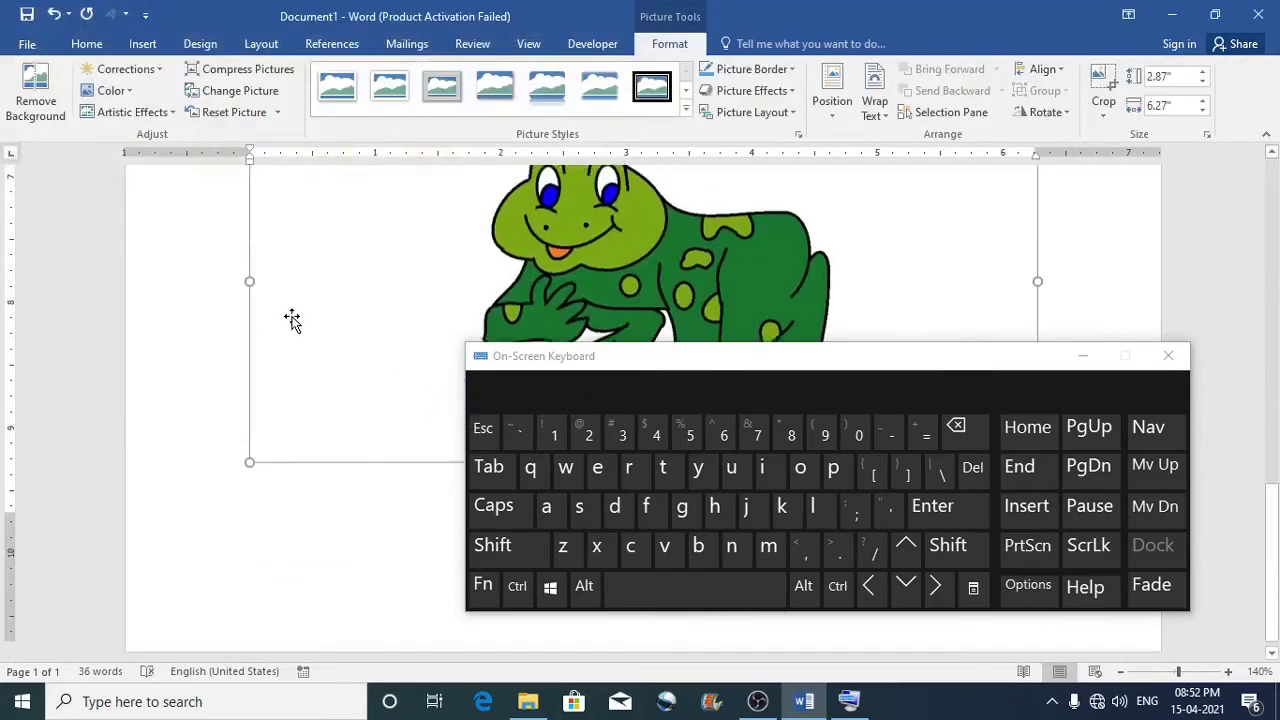
Shrink the frog picture to about 0.45" high by 0.99" wide
{"action": "scroll", "coordinate": [468, 310], "scroll_direction": "up", "scroll_amount": 3}
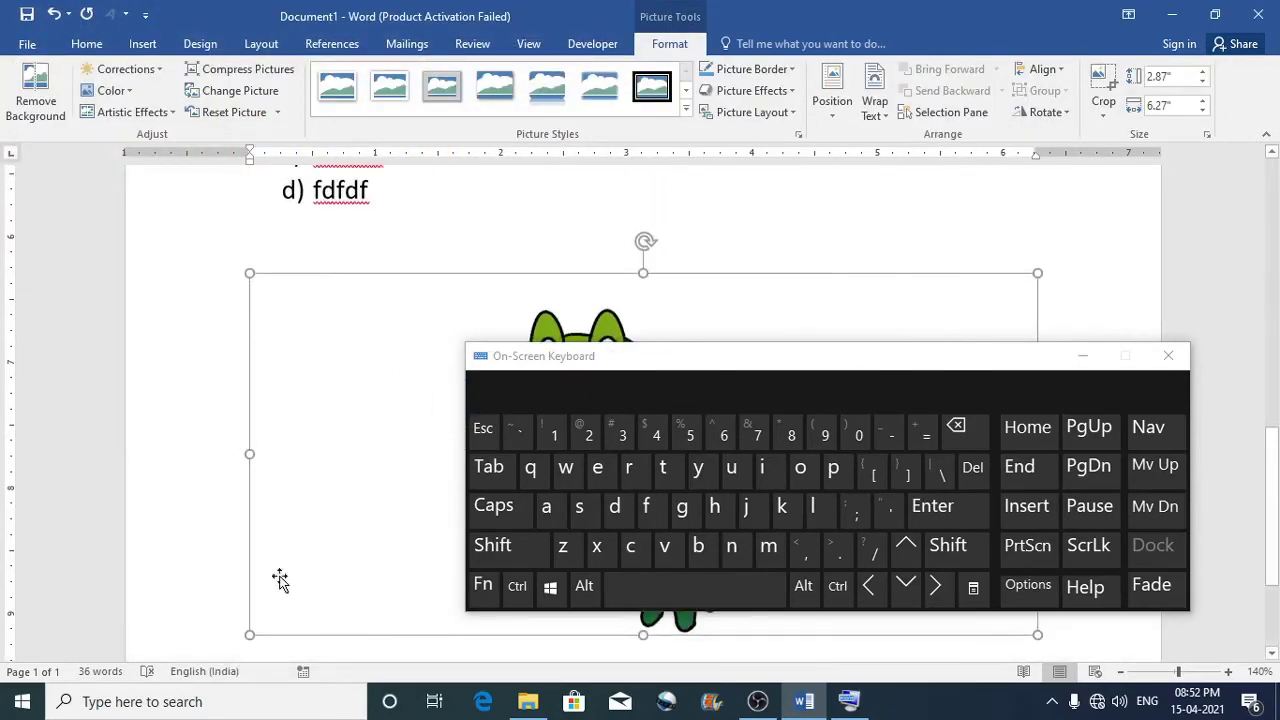
{"action": "left_click_drag", "start_coordinate": [251, 626], "coordinate": [623, 343]}
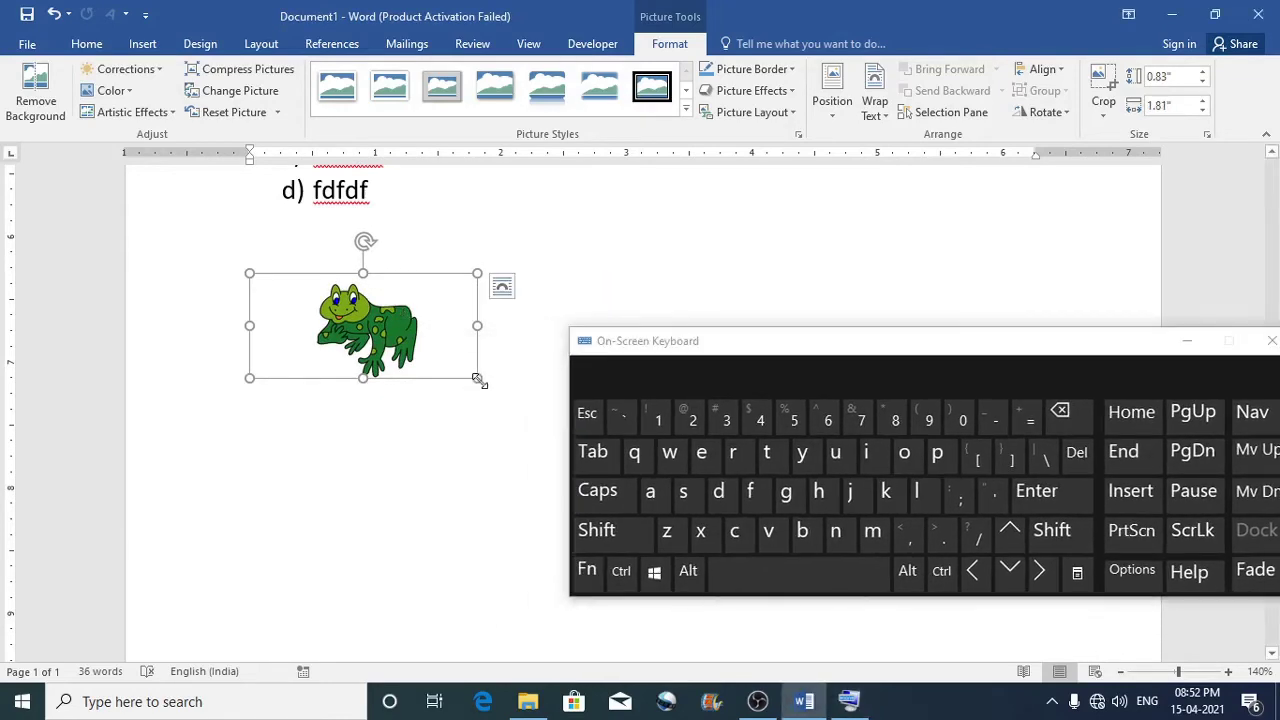
{"action": "left_click_drag", "start_coordinate": [477, 378], "coordinate": [374, 330]}
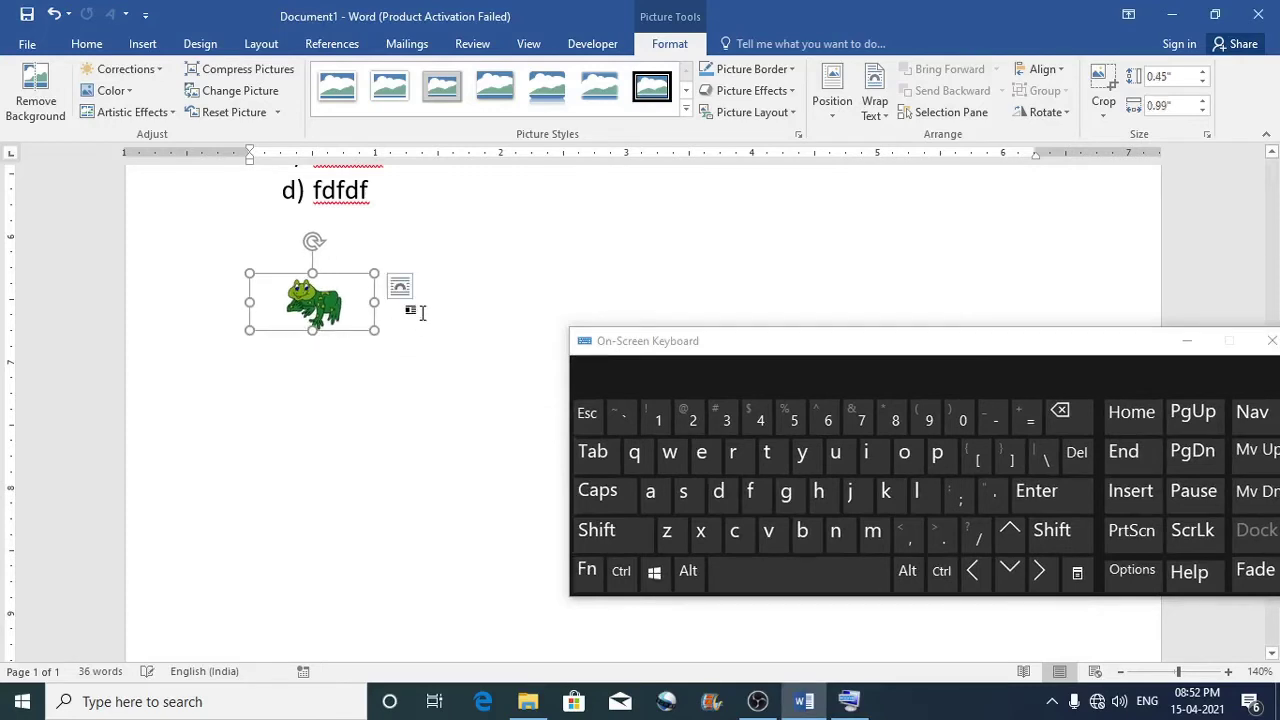
Set the font size to 28 for the text directly after the frog picture
{"action": "left_click", "coordinate": [456, 289]}
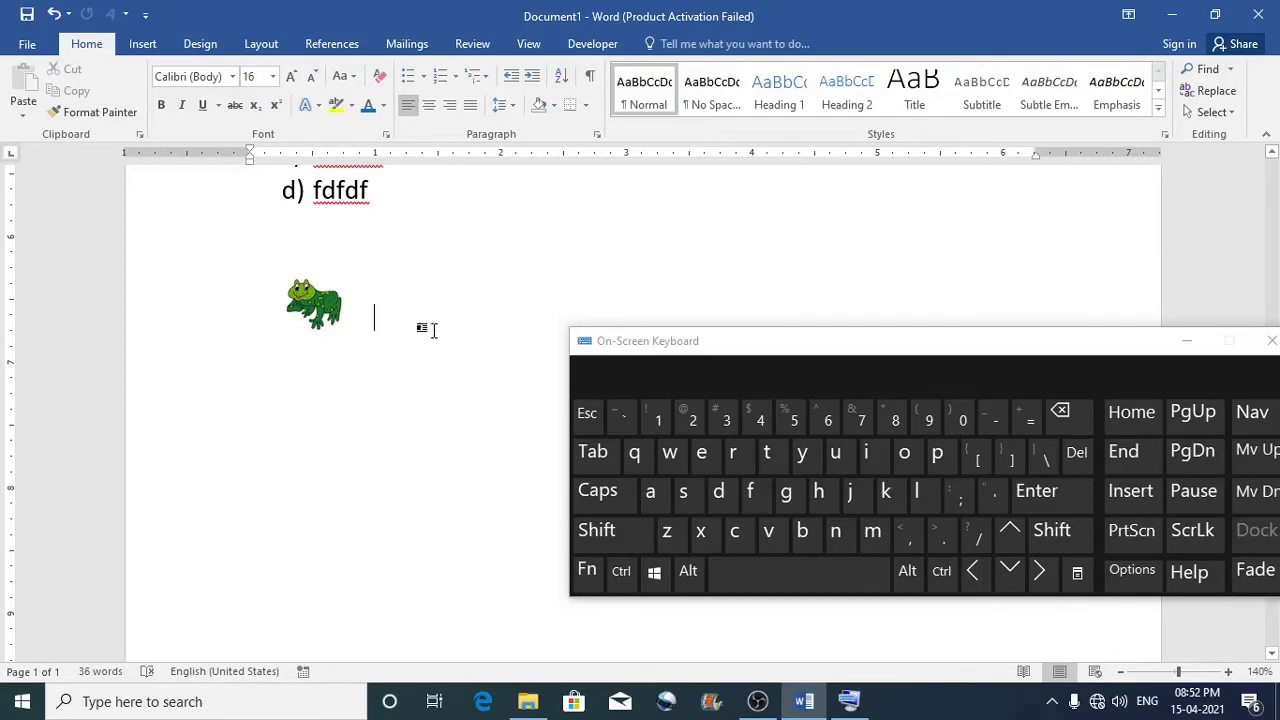
{"action": "left_click", "coordinate": [273, 78]}
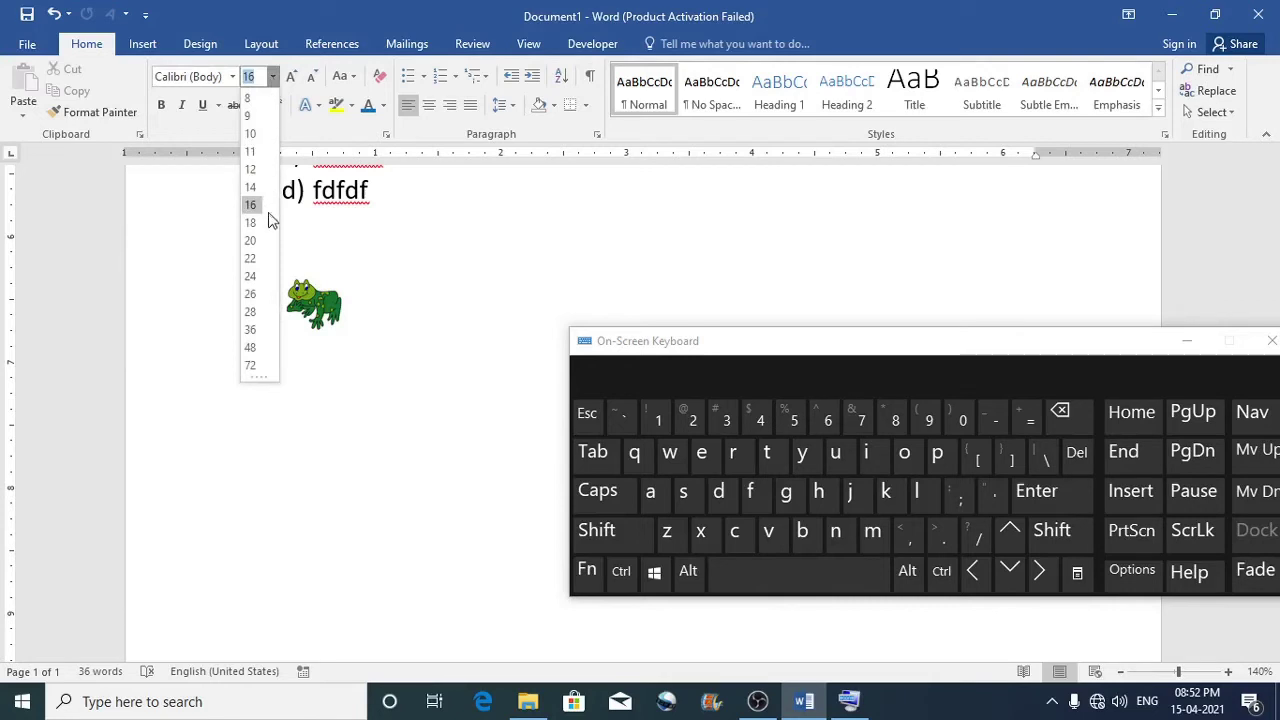
{"action": "left_click", "coordinate": [250, 294]}
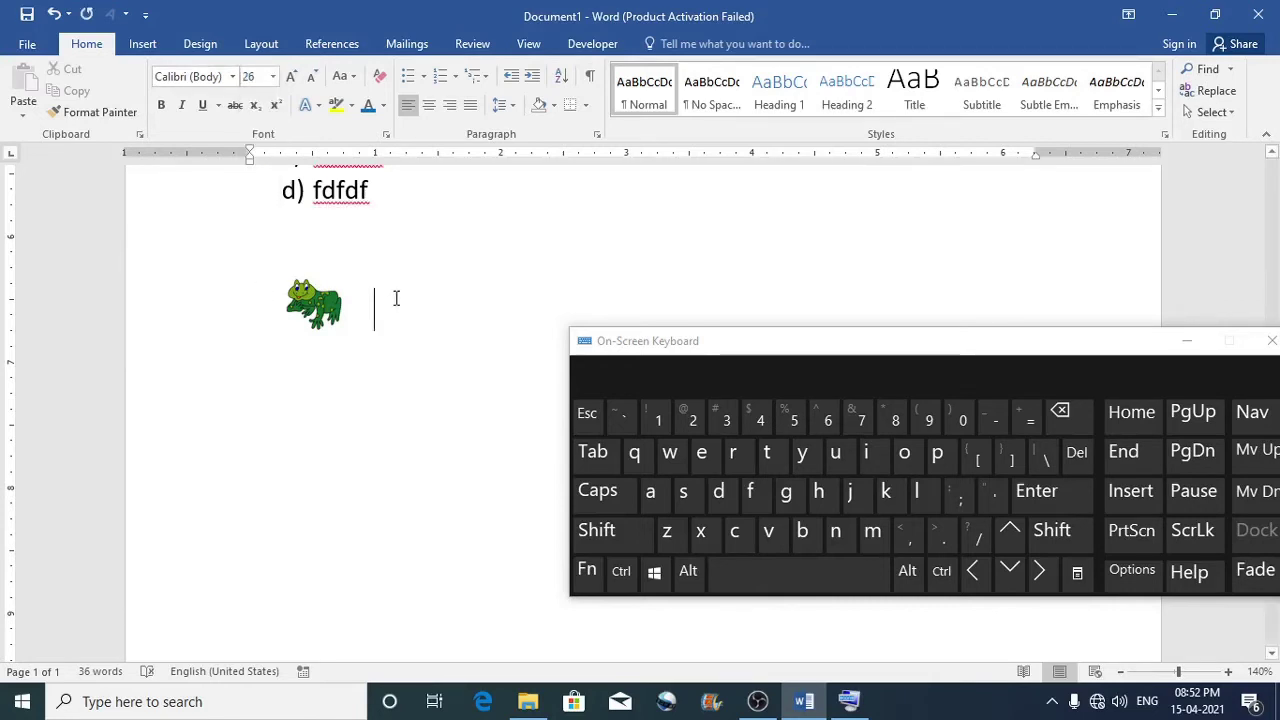
{"action": "left_click", "coordinate": [272, 77]}
{"action": "left_click", "coordinate": [250, 312]}
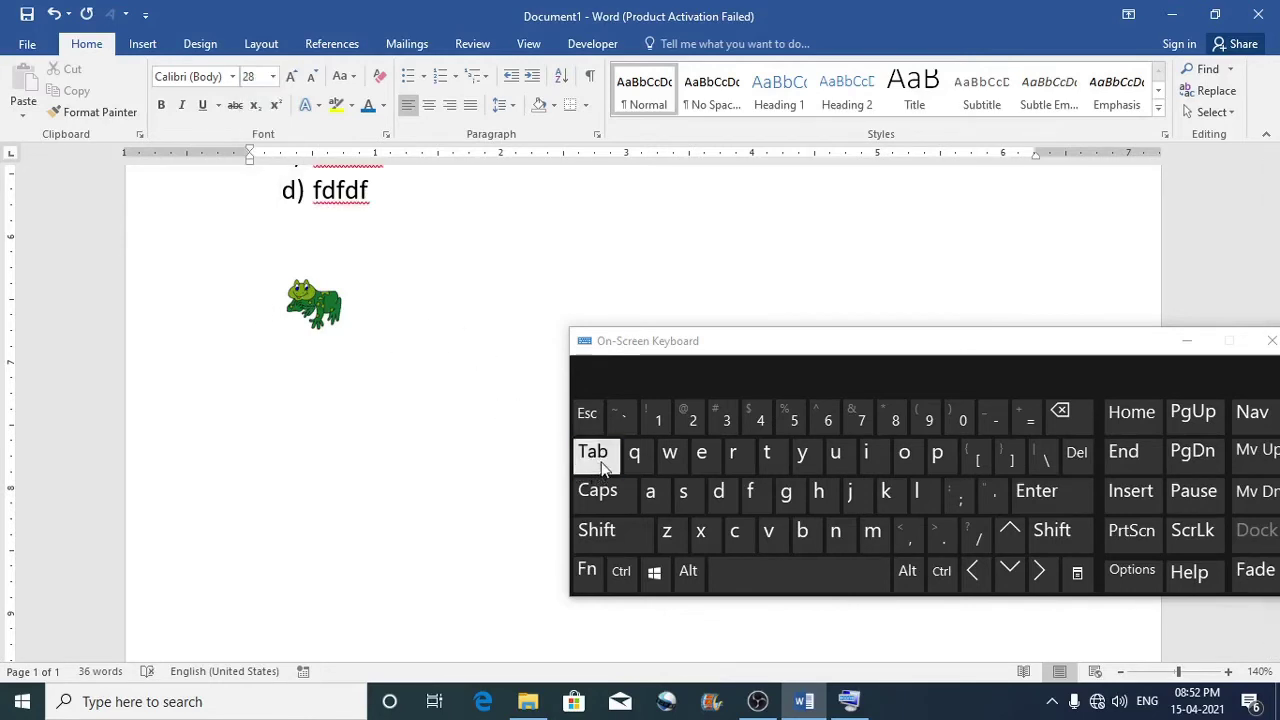
Create an automatic picture-bulleted list from the frog picture and a tab, with items fdfdf, dfdfdf, dfdfdf and dfdf, and end the list
{"action": "type", "text": "fdfdf "}
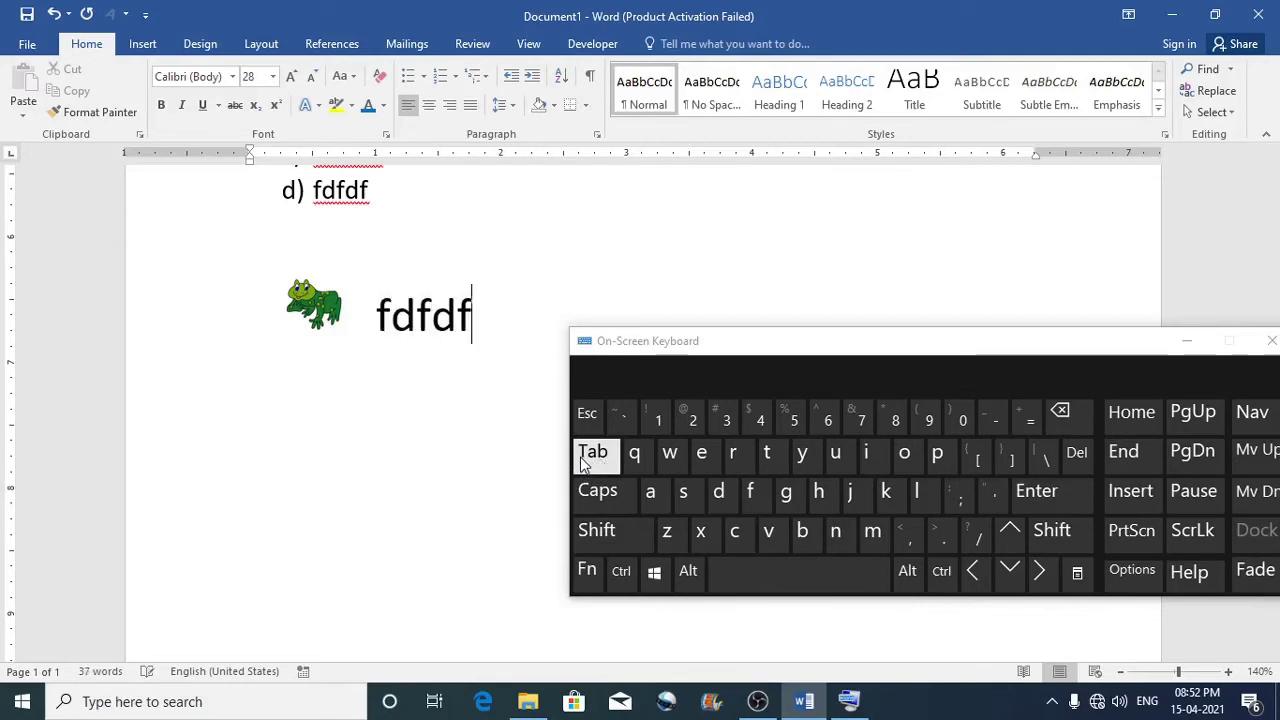
{"action": "type", "text": "dfdfdf"}
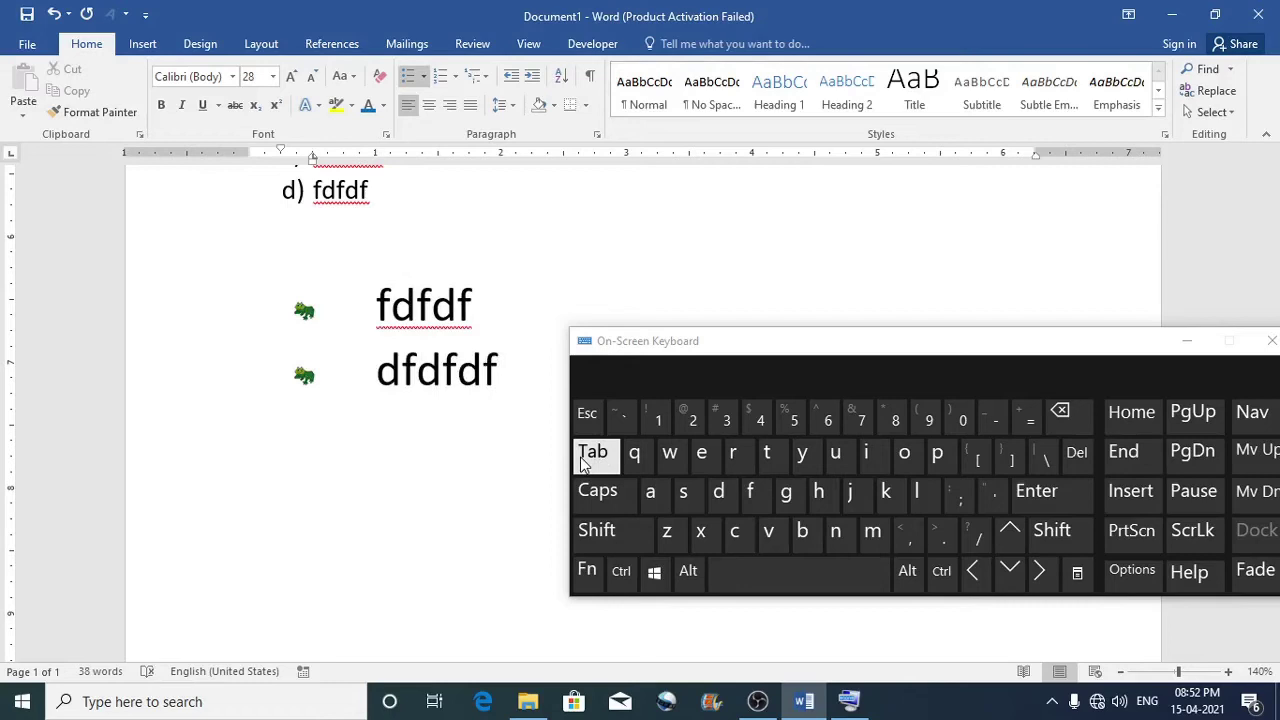
{"action": "key", "text": "Return"}
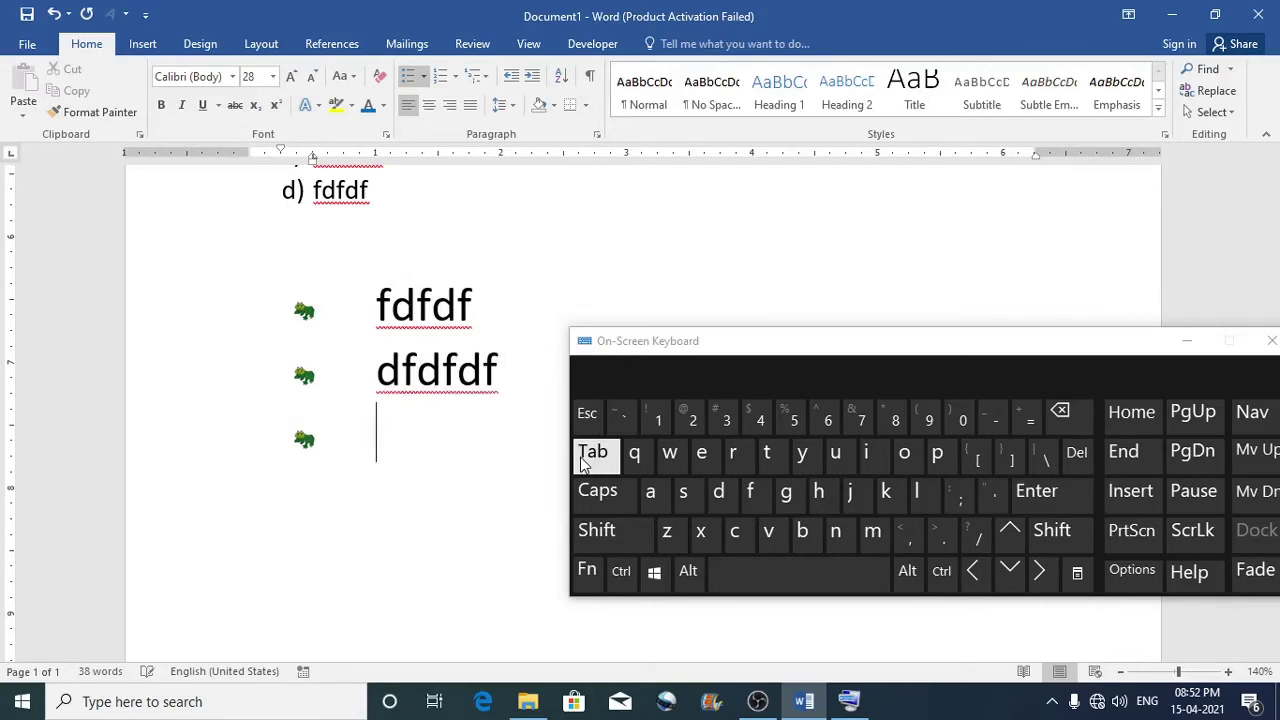
{"action": "type", "text": "dfdfdf"}
{"action": "key", "text": "Return"}
{"action": "type", "text": "dfdf"}
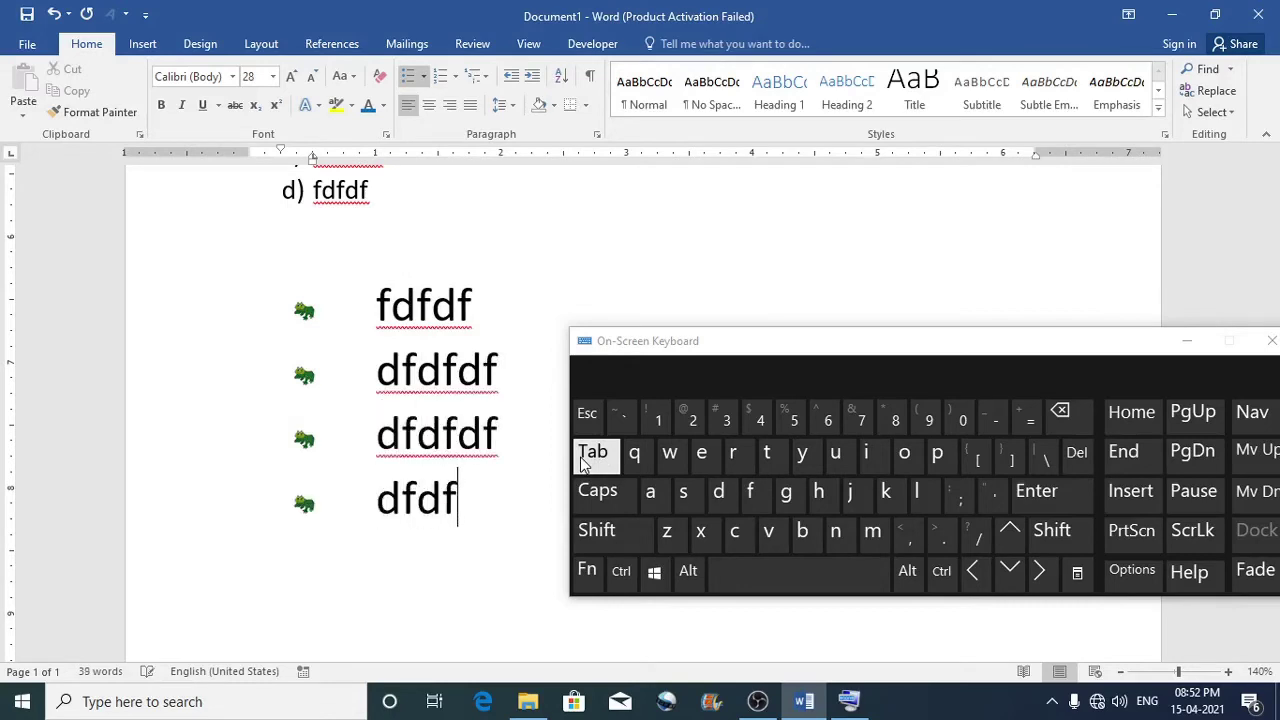
{"action": "key", "text": "Return"}
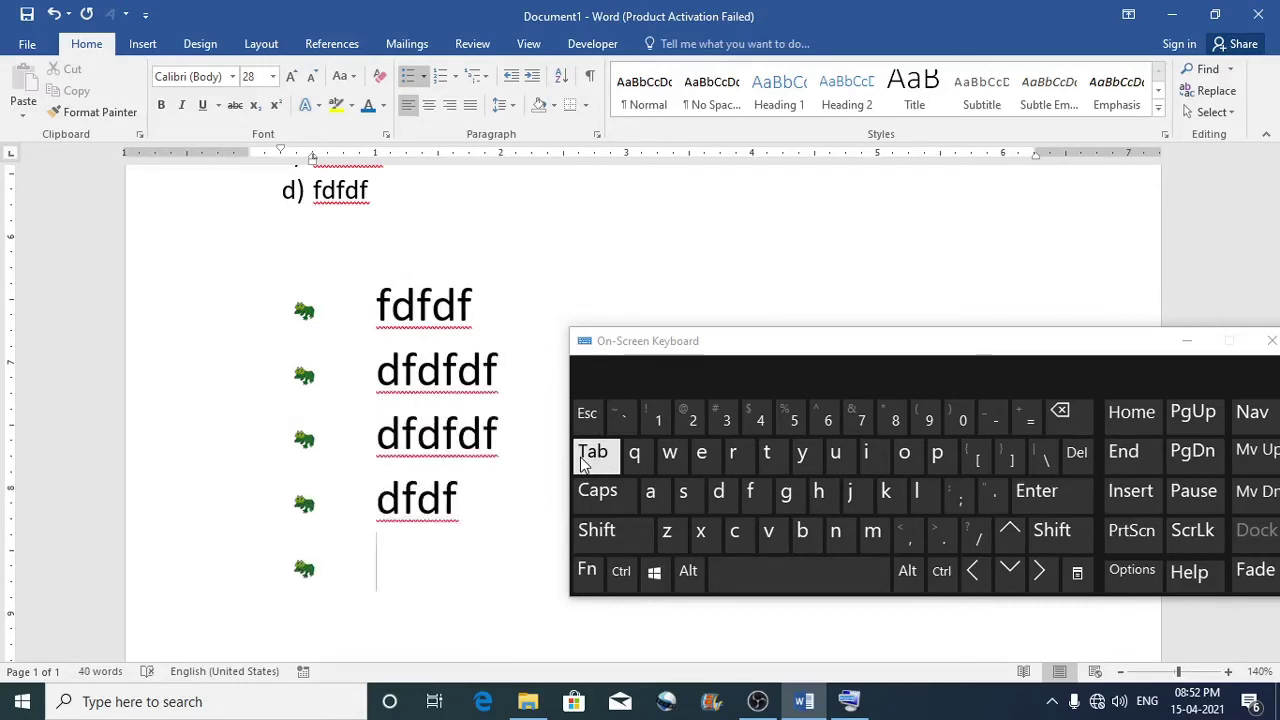
{"action": "key", "text": "Return"}
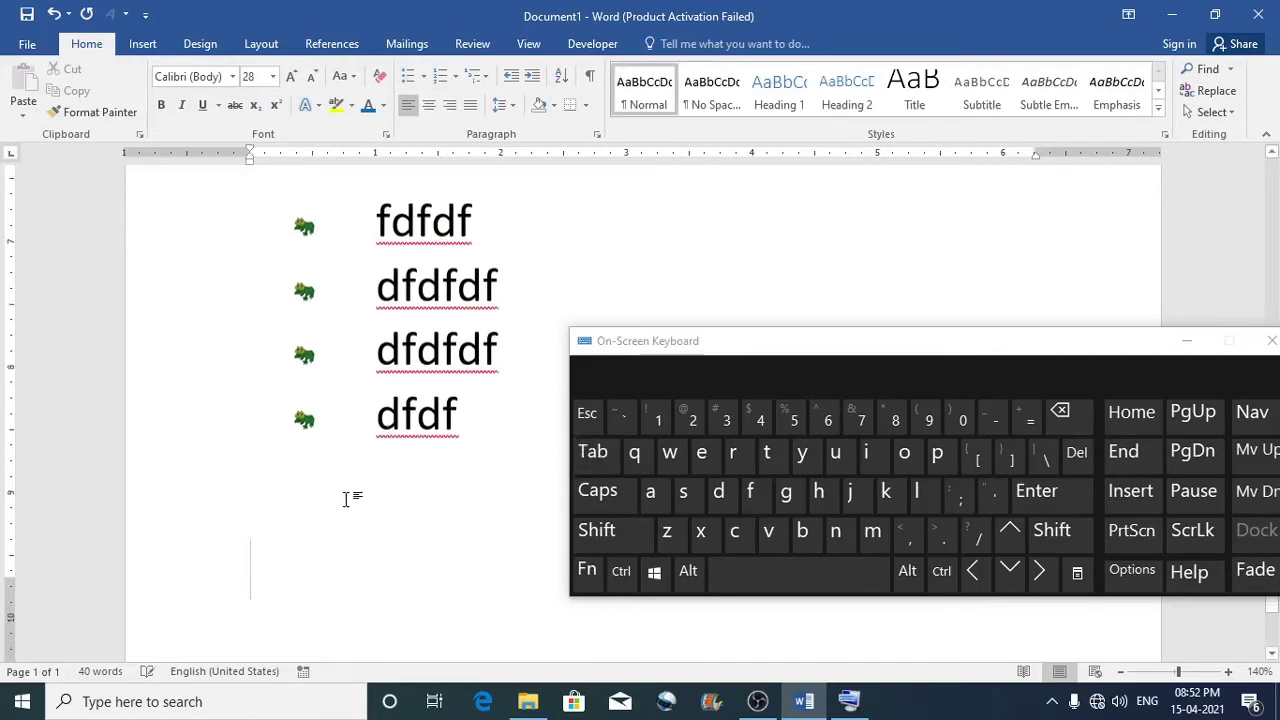
{"action": "scroll", "coordinate": [347, 499], "scroll_direction": "down", "scroll_amount": 2}
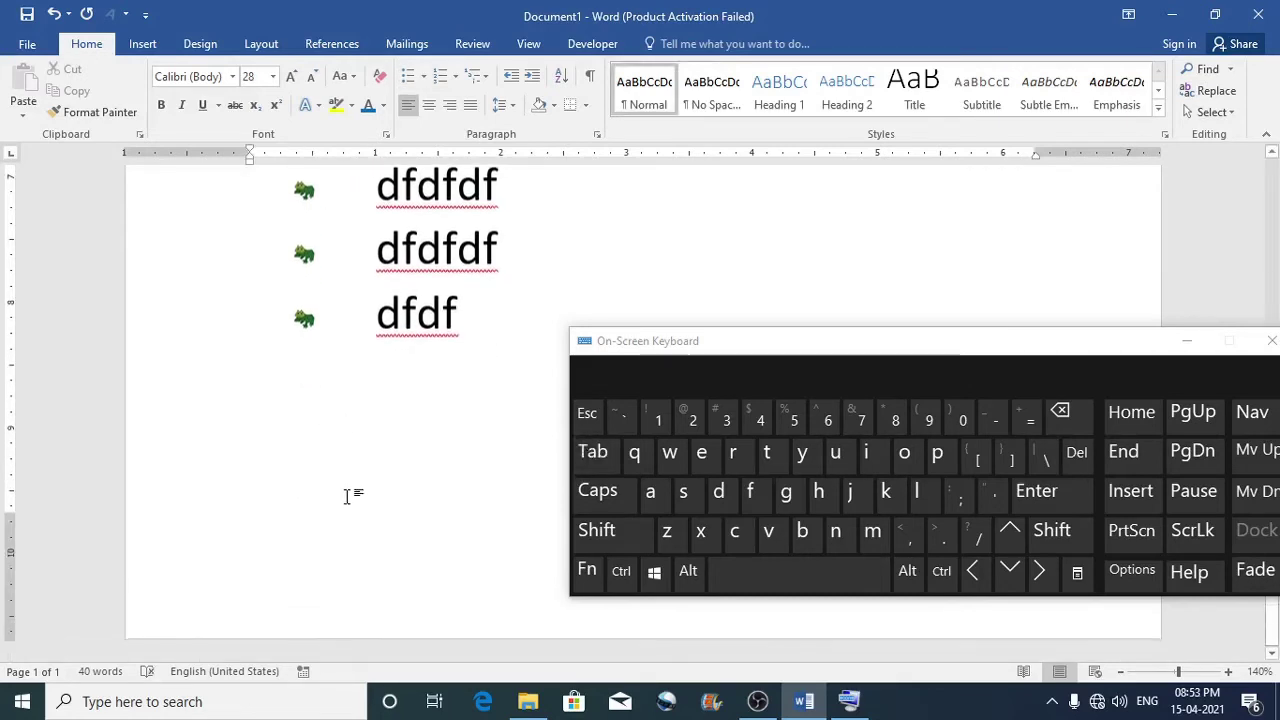
{"action": "scroll", "coordinate": [347, 497], "scroll_direction": "up", "scroll_amount": 1}
{"action": "scroll", "coordinate": [347, 497], "scroll_direction": "down", "scroll_amount": 1}
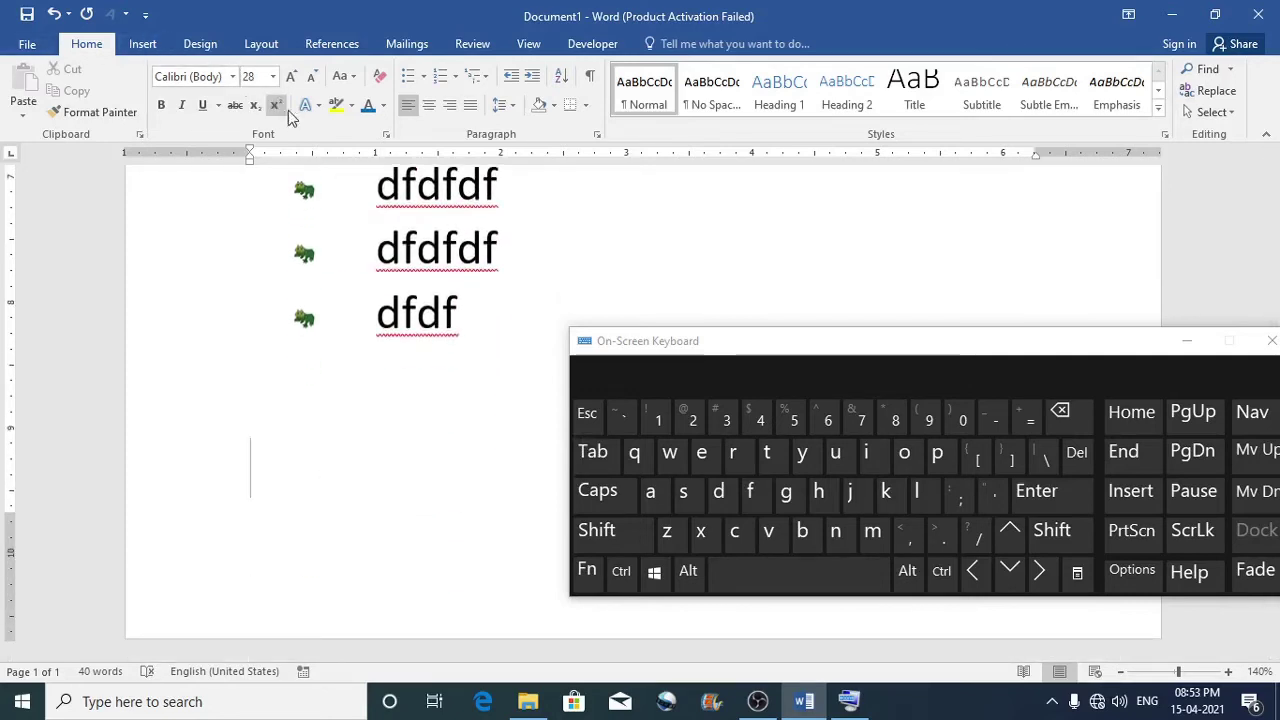
Define a new bullet below the frog list using the Webdings globe symbol, character code 254
{"action": "left_click", "coordinate": [423, 84]}
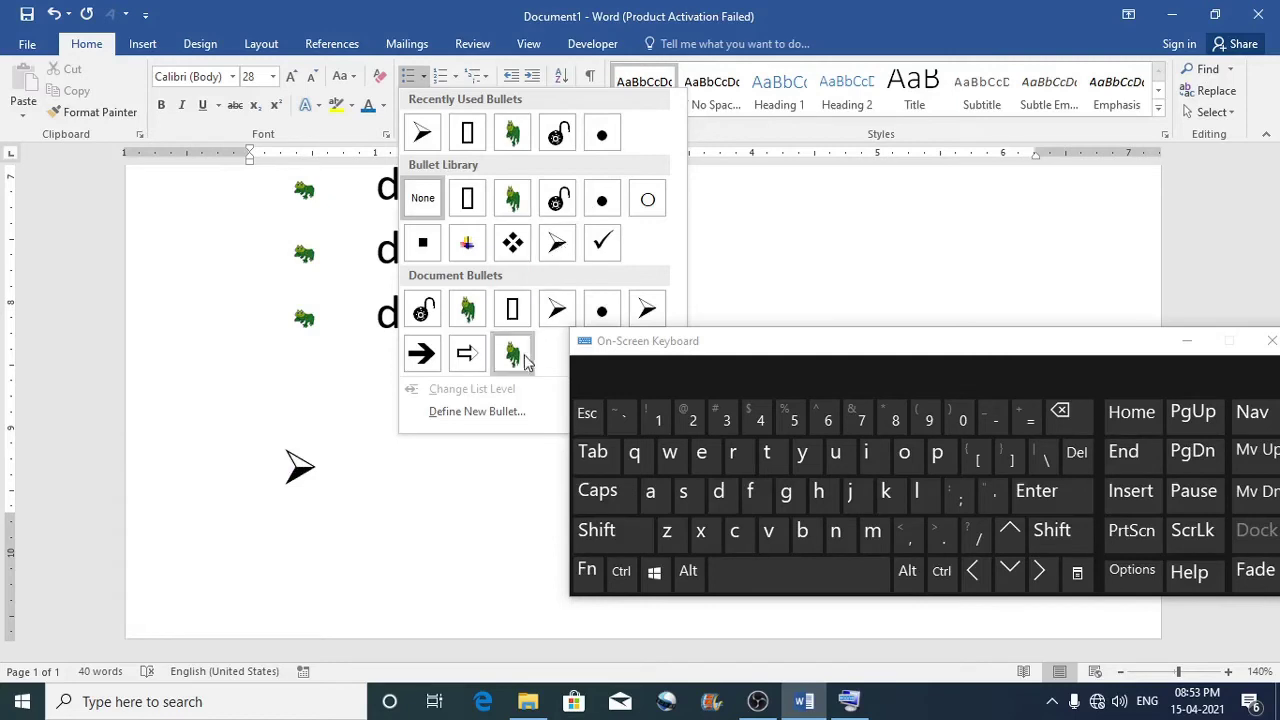
{"action": "left_click", "coordinate": [458, 413]}
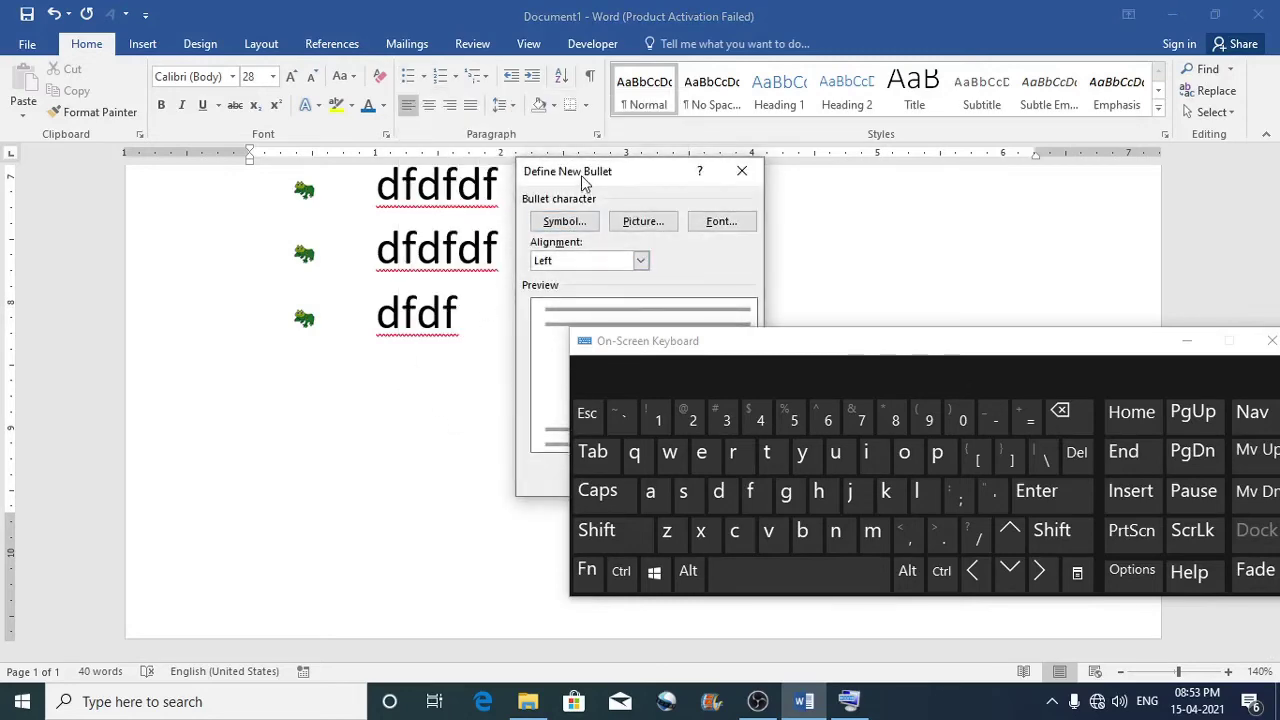
{"action": "left_click", "coordinate": [556, 222]}
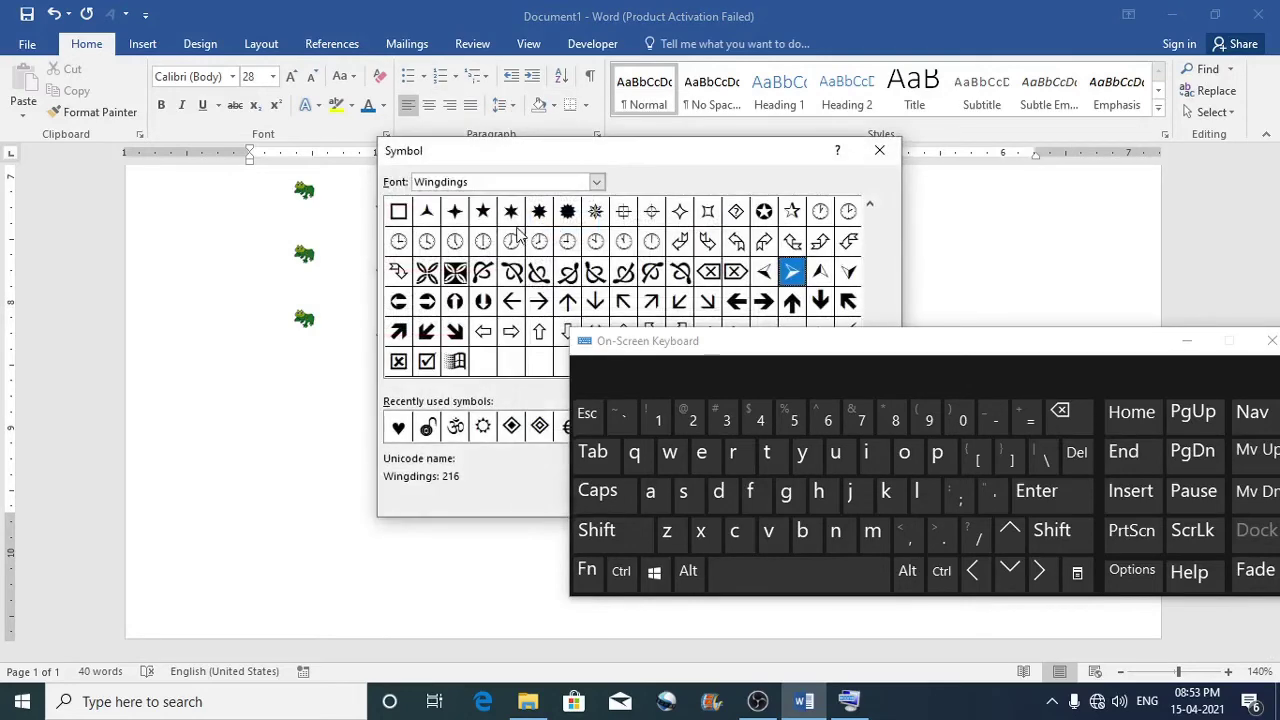
{"action": "left_click_drag", "start_coordinate": [530, 152], "coordinate": [321, 148]}
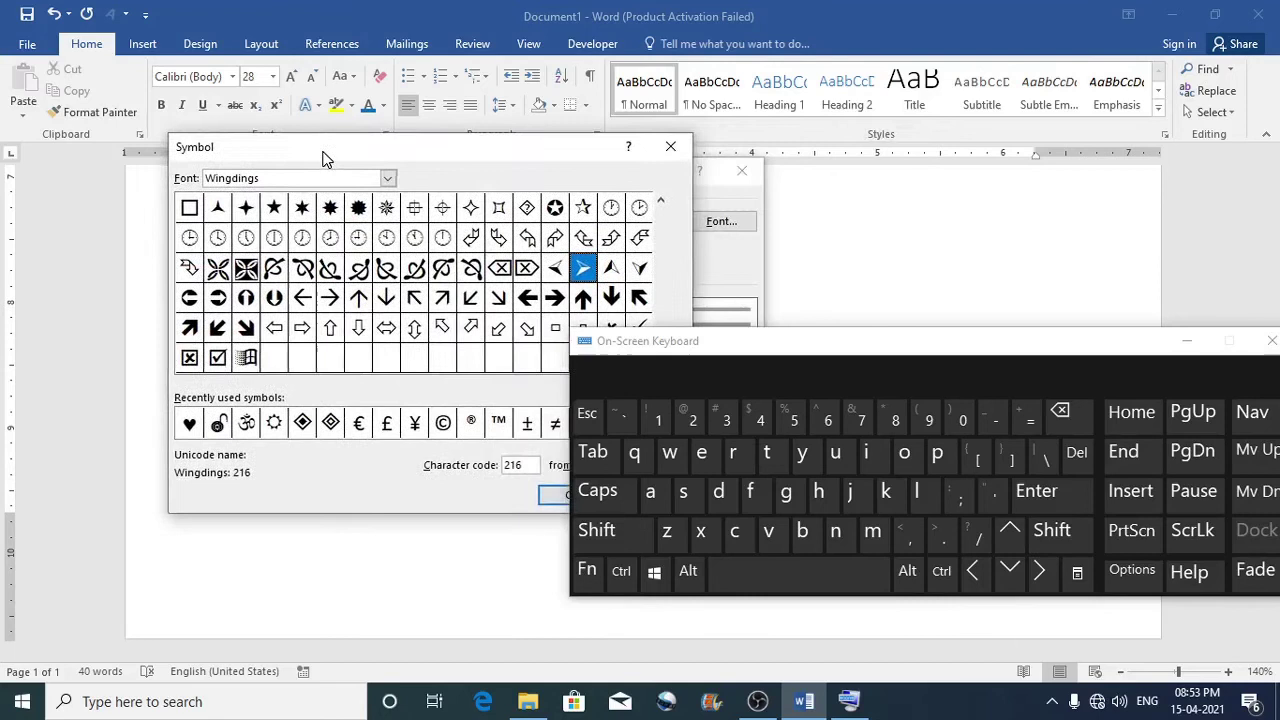
{"action": "left_click", "coordinate": [388, 179]}
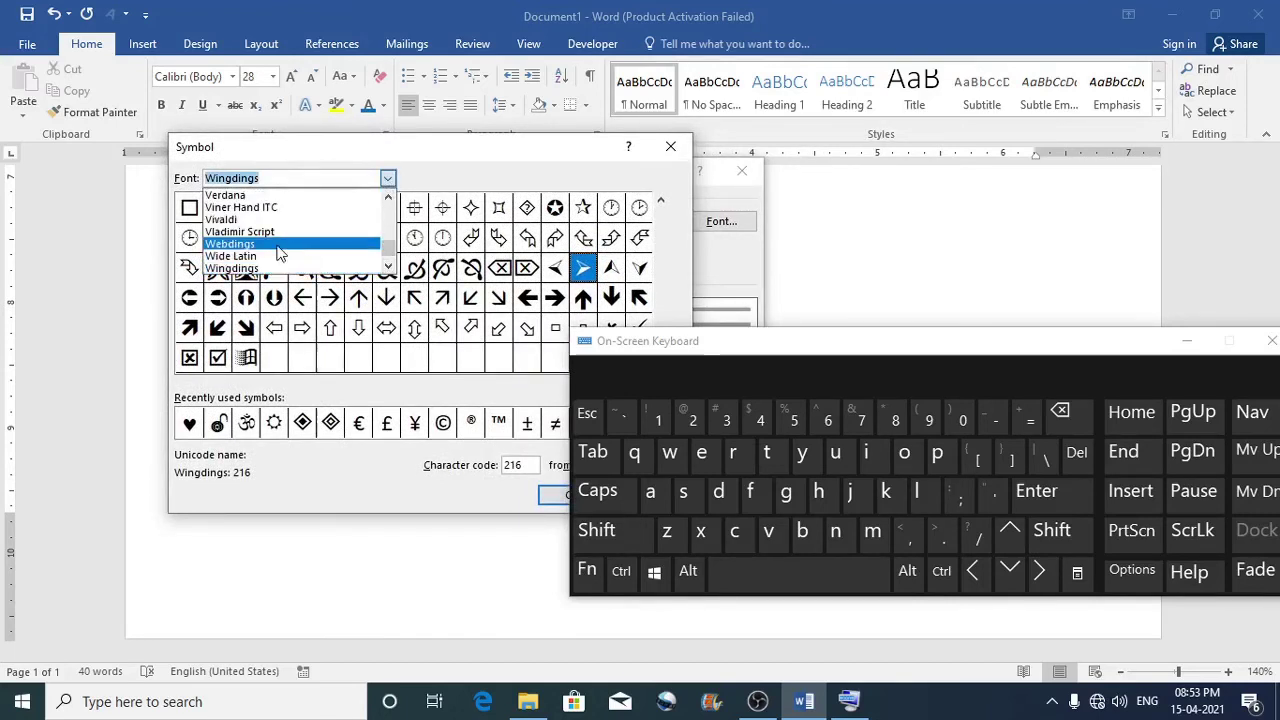
{"action": "left_click", "coordinate": [279, 244]}
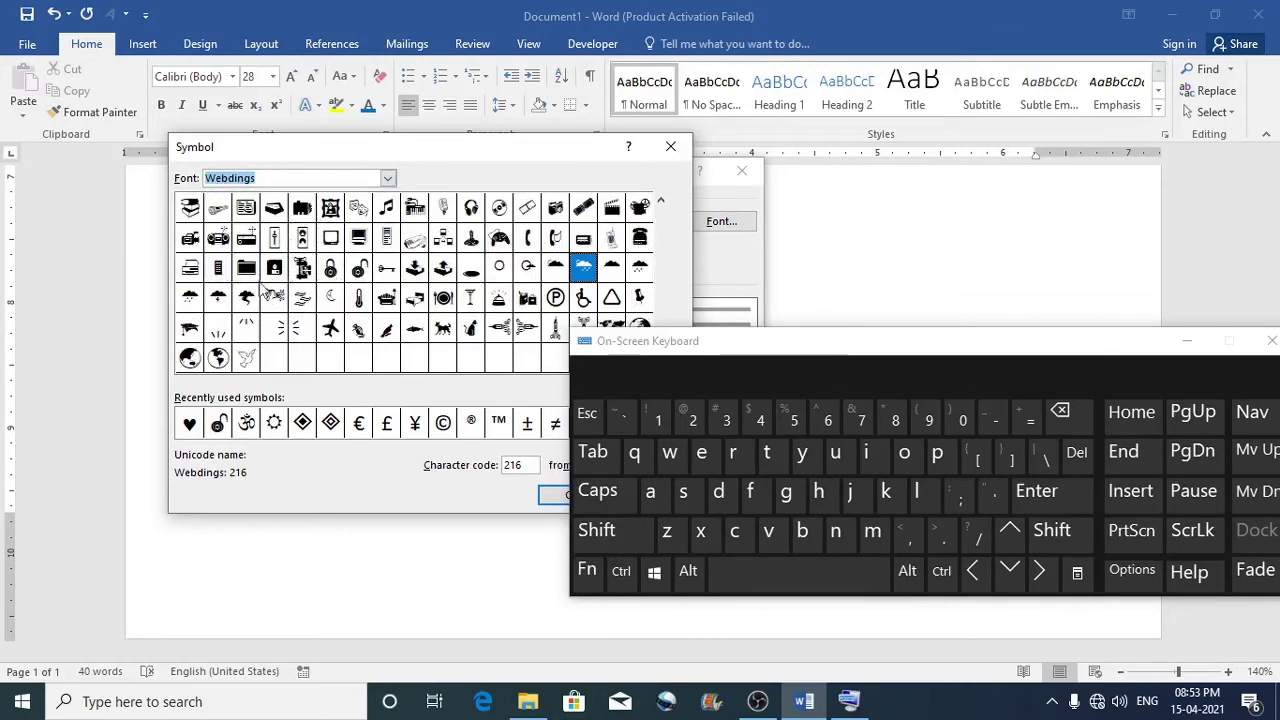
{"action": "left_click", "coordinate": [218, 358]}
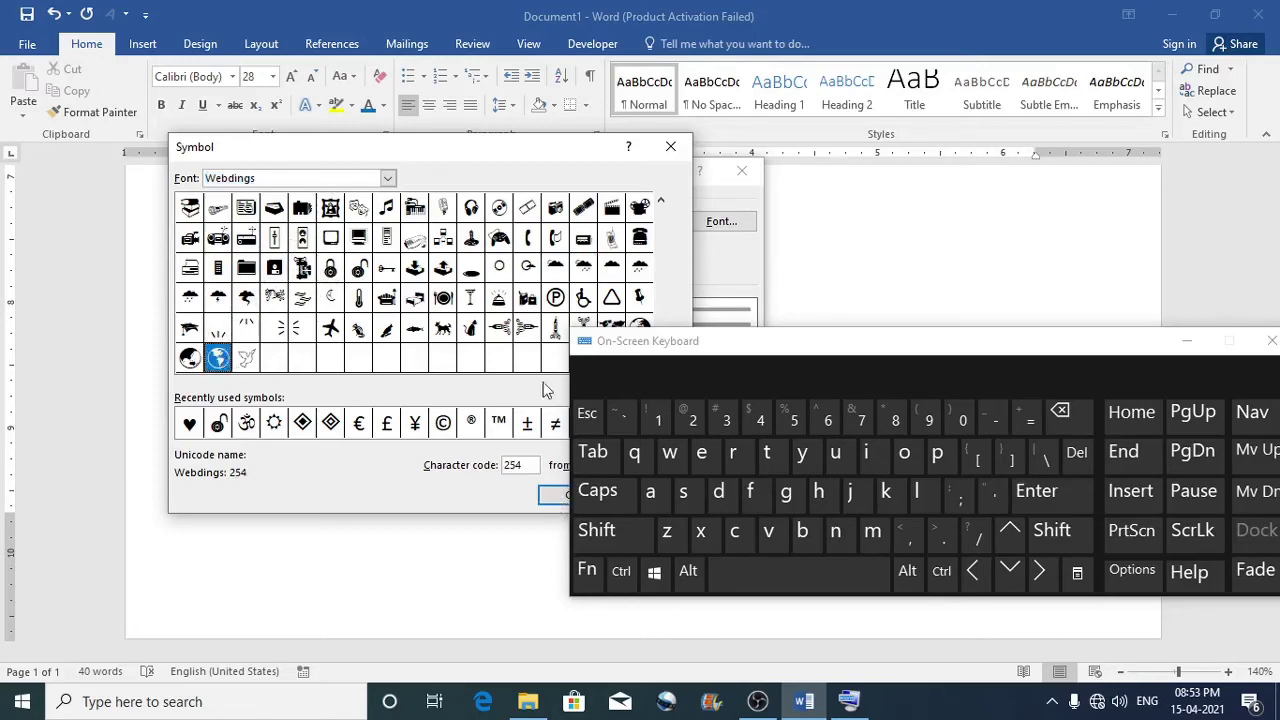
{"action": "left_click_drag", "start_coordinate": [510, 155], "coordinate": [503, 119]}
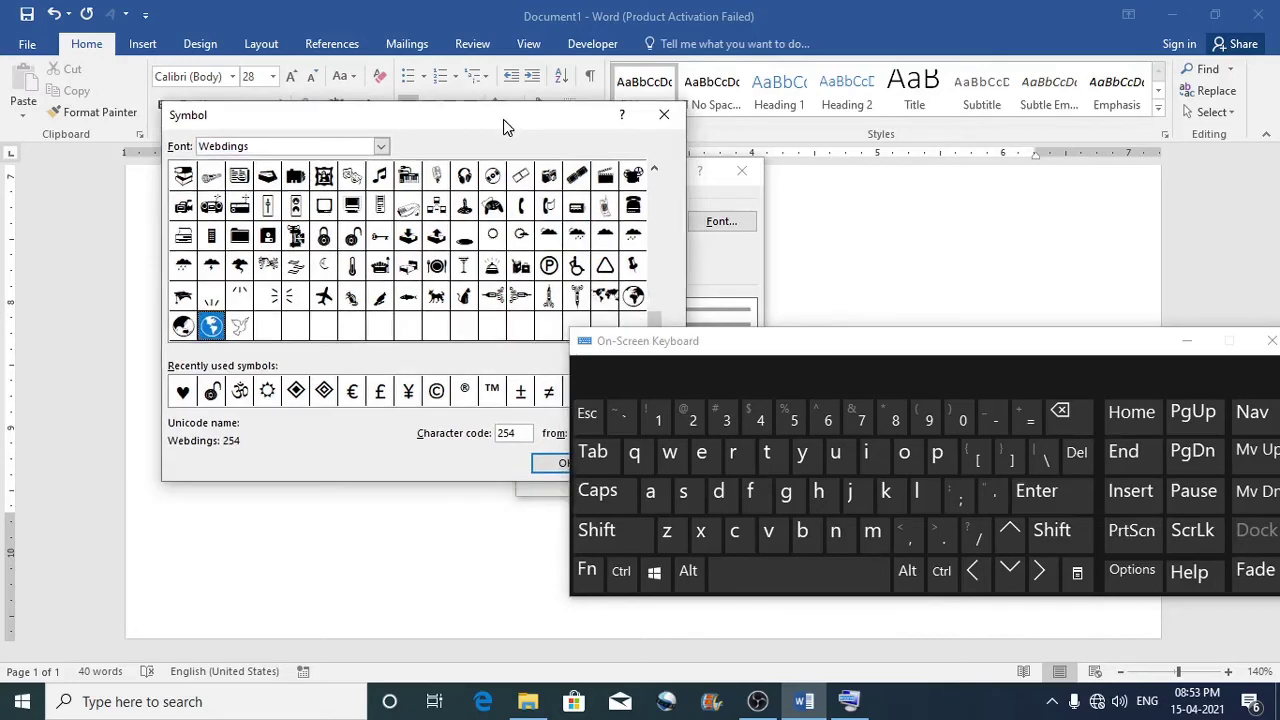
{"action": "left_click", "coordinate": [546, 463]}
{"action": "left_click_drag", "start_coordinate": [576, 177], "coordinate": [410, 170]}
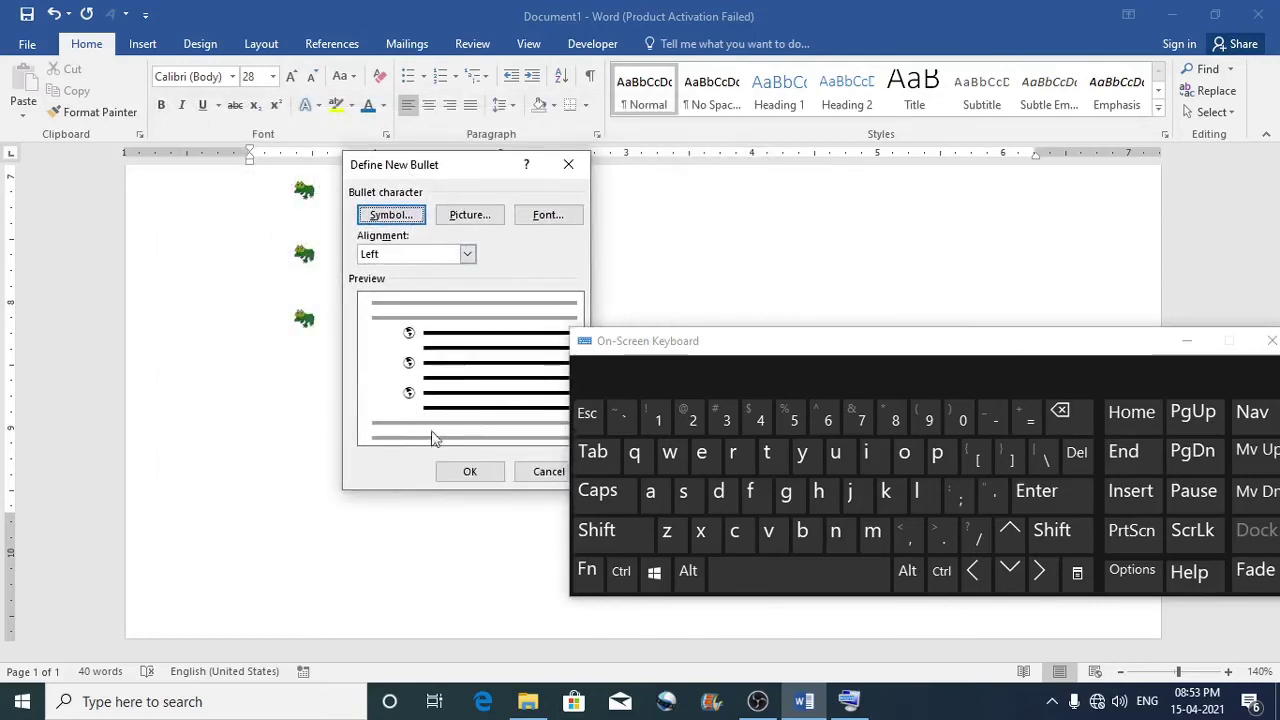
{"action": "left_click", "coordinate": [460, 476]}
Enter the globe-bulleted items fdfdf, fdfdf and dfdf, and end the list
{"action": "type", "text": "fdfdf"}
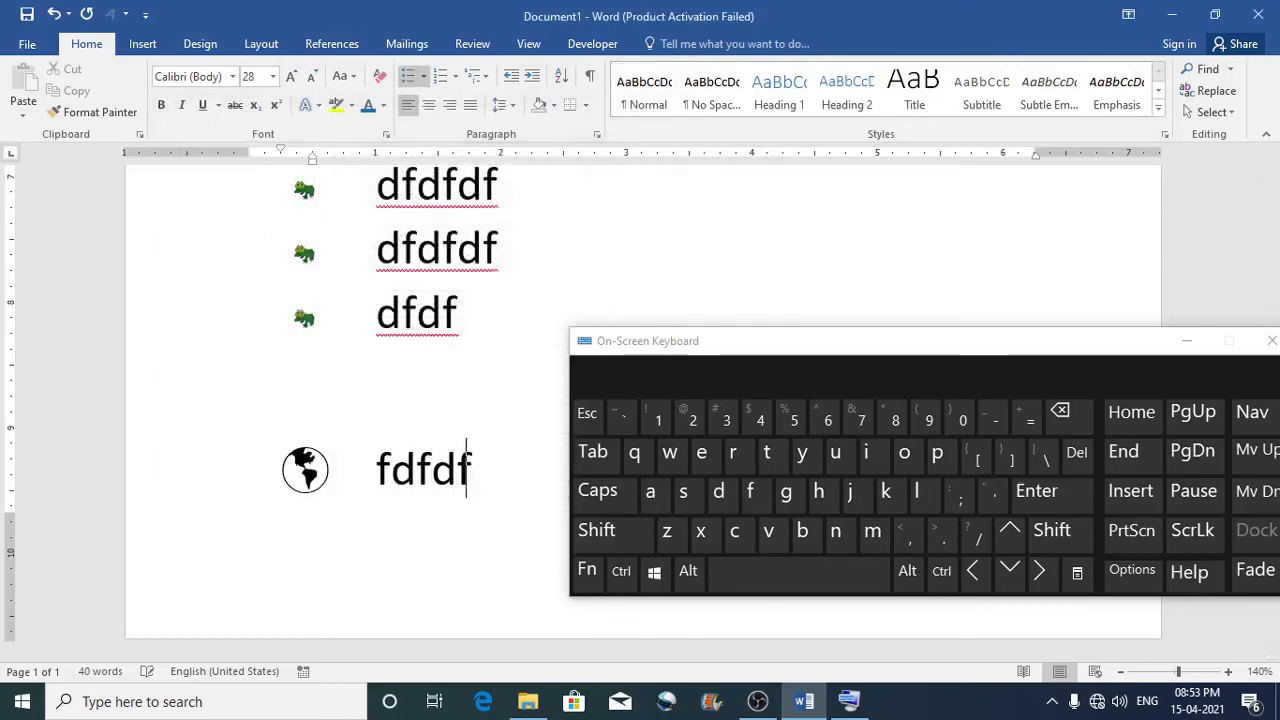
{"action": "key", "text": "Return"}
{"action": "type", "text": "fdfdf"}
{"action": "key", "text": "Return"}
{"action": "type", "text": "dfdf"}
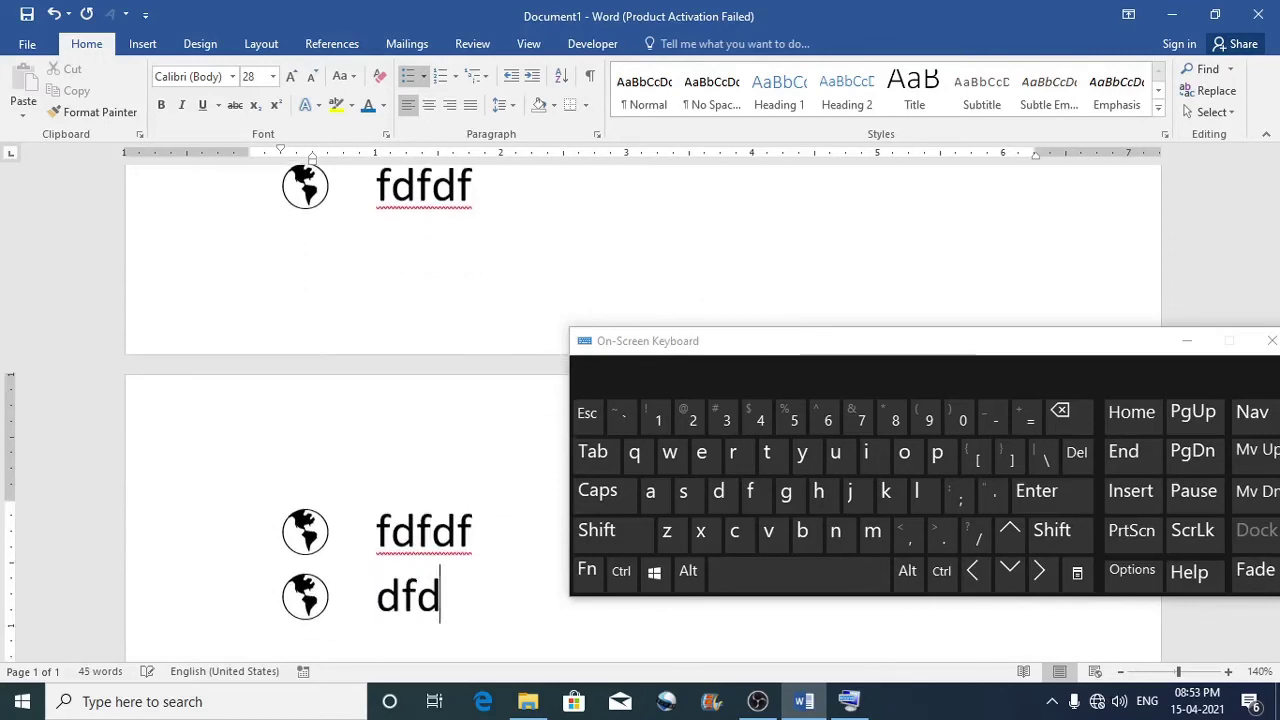
{"action": "key", "text": "Return"}
{"action": "key", "text": "Return"}
{"action": "key", "text": "Return"}
Start defining another new bullet below the globe list and open its symbol selection
{"action": "scroll", "coordinate": [469, 286], "scroll_direction": "down", "scroll_amount": 3}
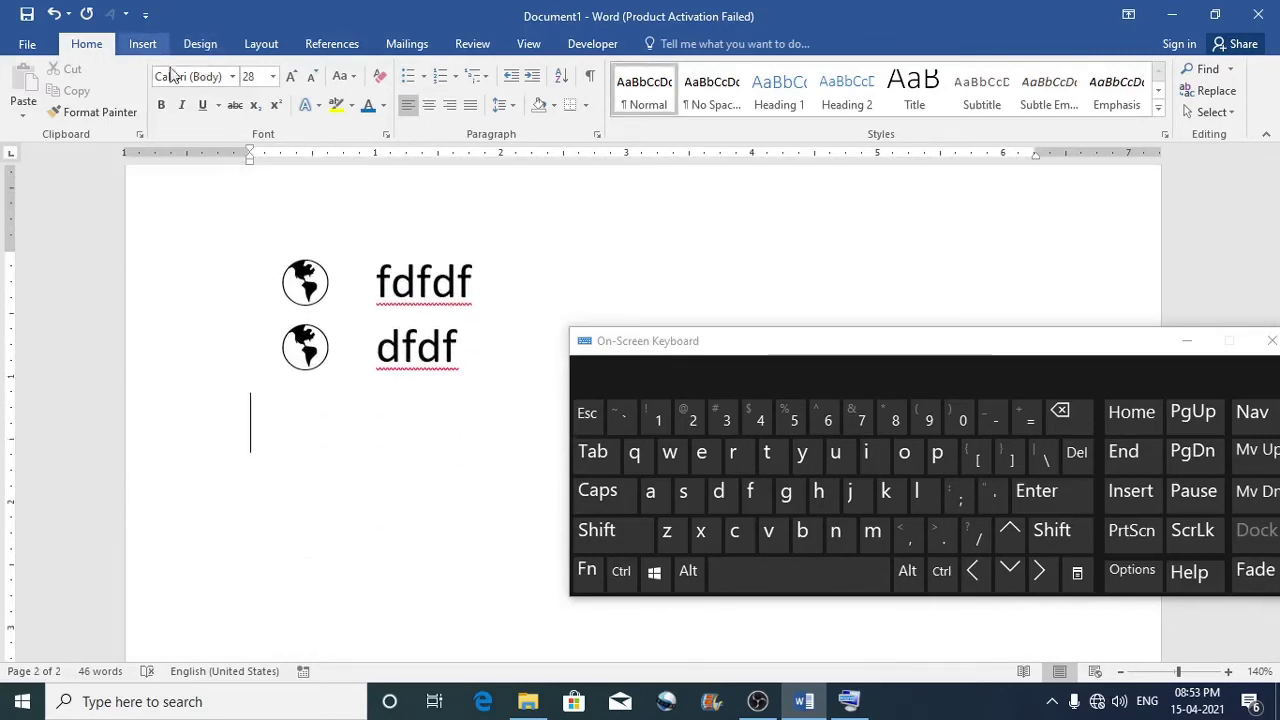
{"action": "left_click", "coordinate": [423, 76]}
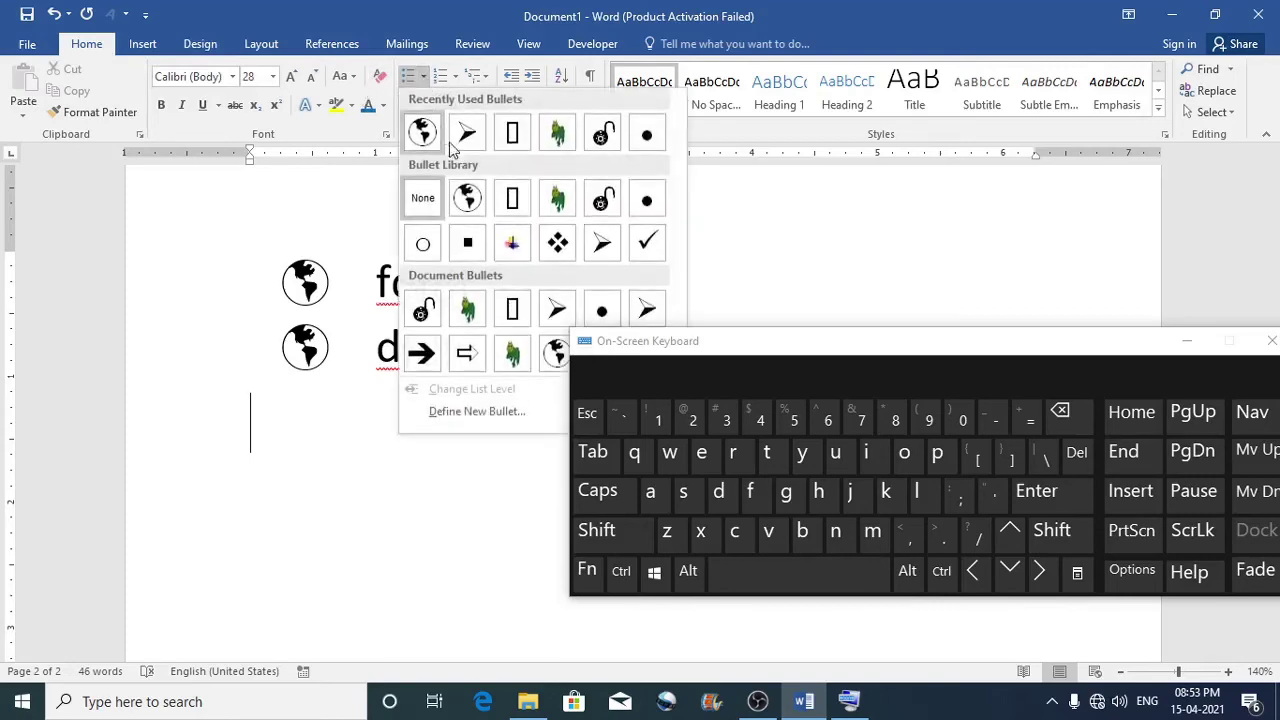
{"action": "left_click", "coordinate": [477, 411]}
{"action": "left_click", "coordinate": [390, 215]}
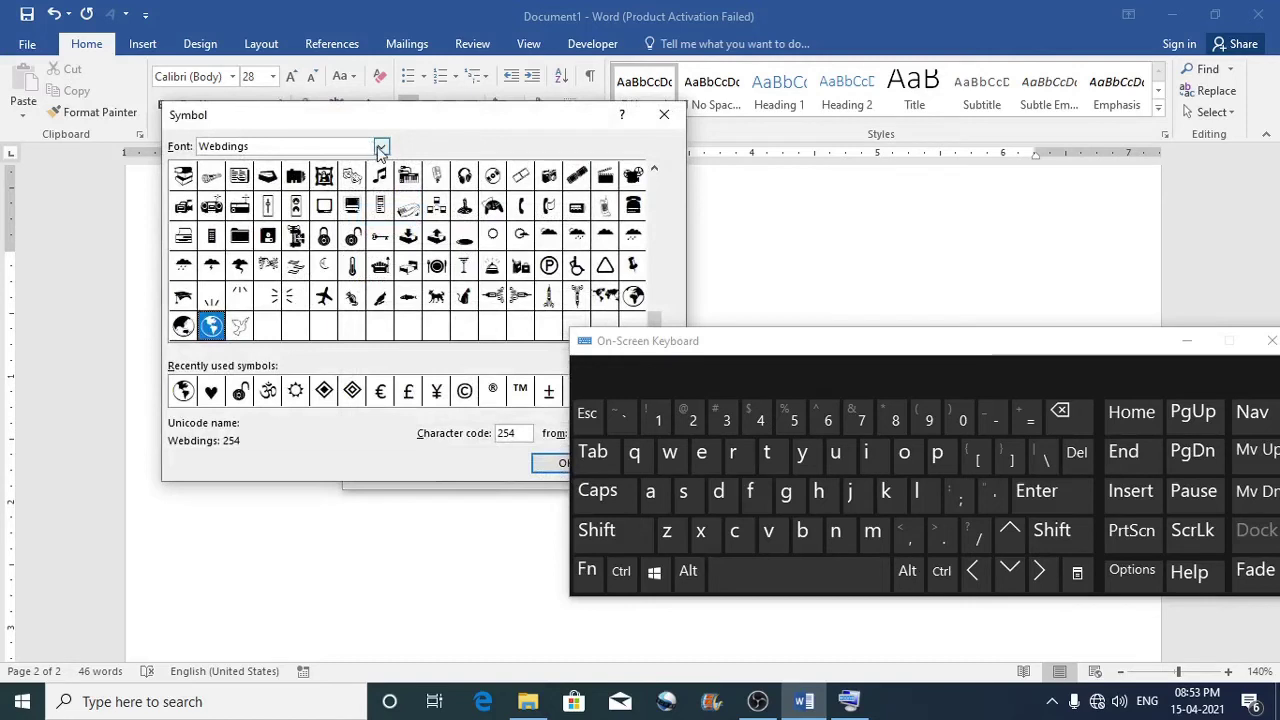
Examine the bullet symbols available in the Wingdings, Wingdings 2 and Wingdings 3 fonts
{"action": "left_click", "coordinate": [380, 147]}
{"action": "scroll", "coordinate": [230, 220], "scroll_direction": "down", "scroll_amount": 2}
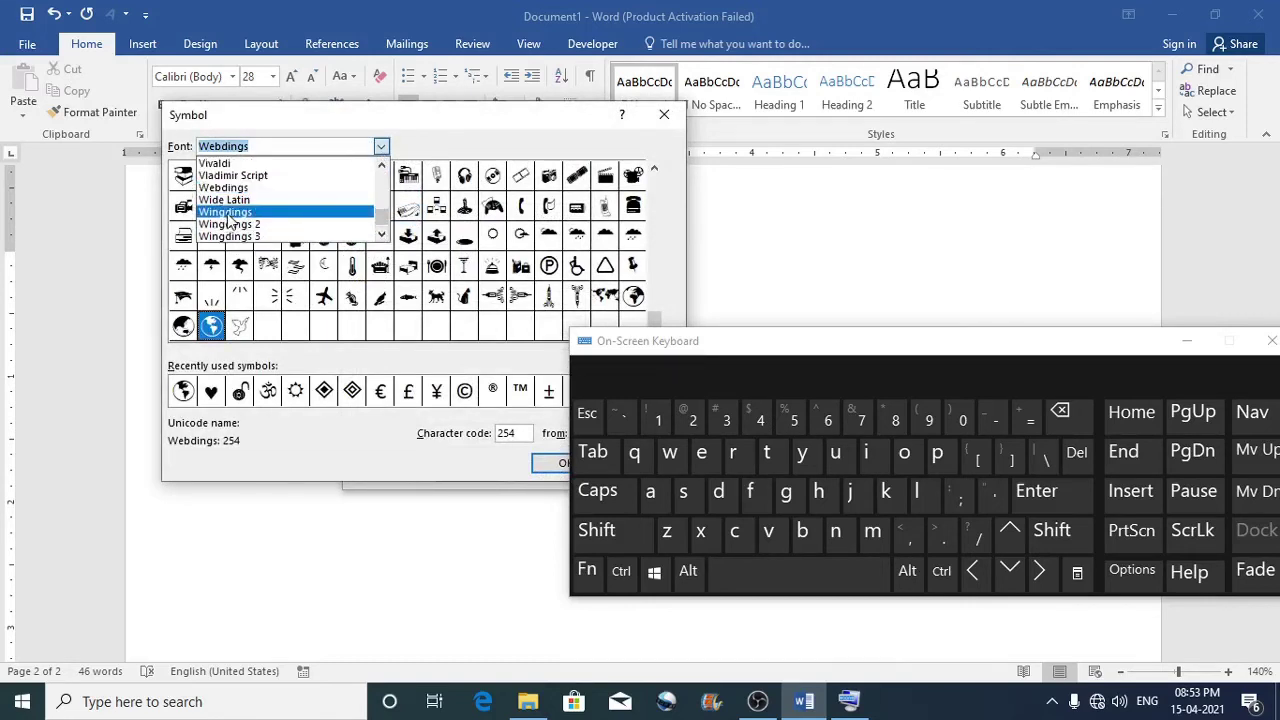
{"action": "left_click", "coordinate": [228, 213]}
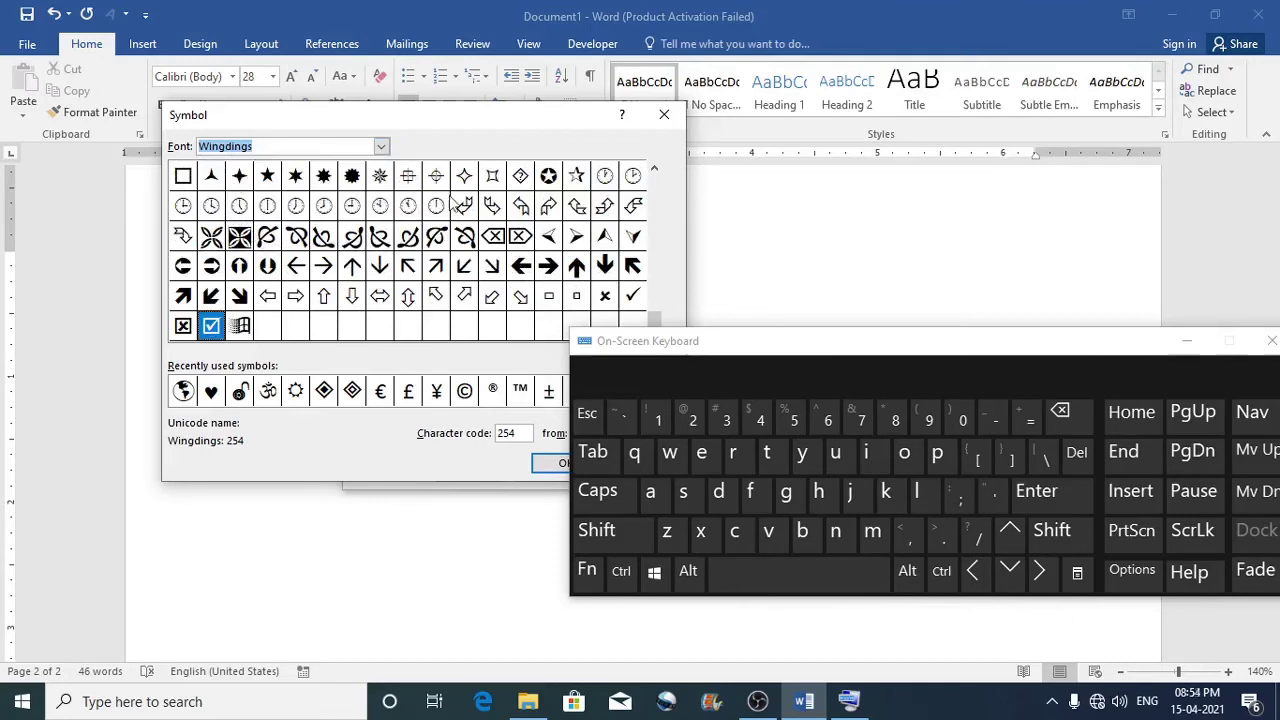
{"action": "left_click", "coordinate": [381, 146]}
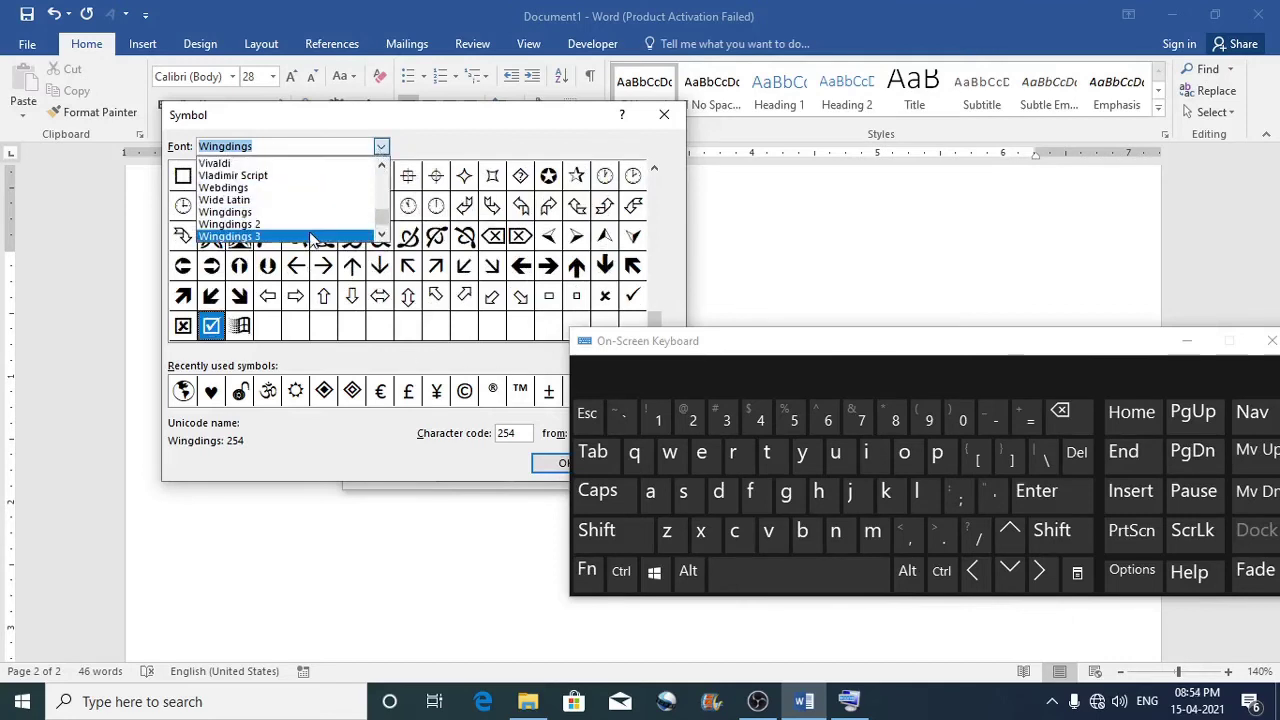
{"action": "left_click", "coordinate": [312, 228]}
{"action": "left_click", "coordinate": [381, 147]}
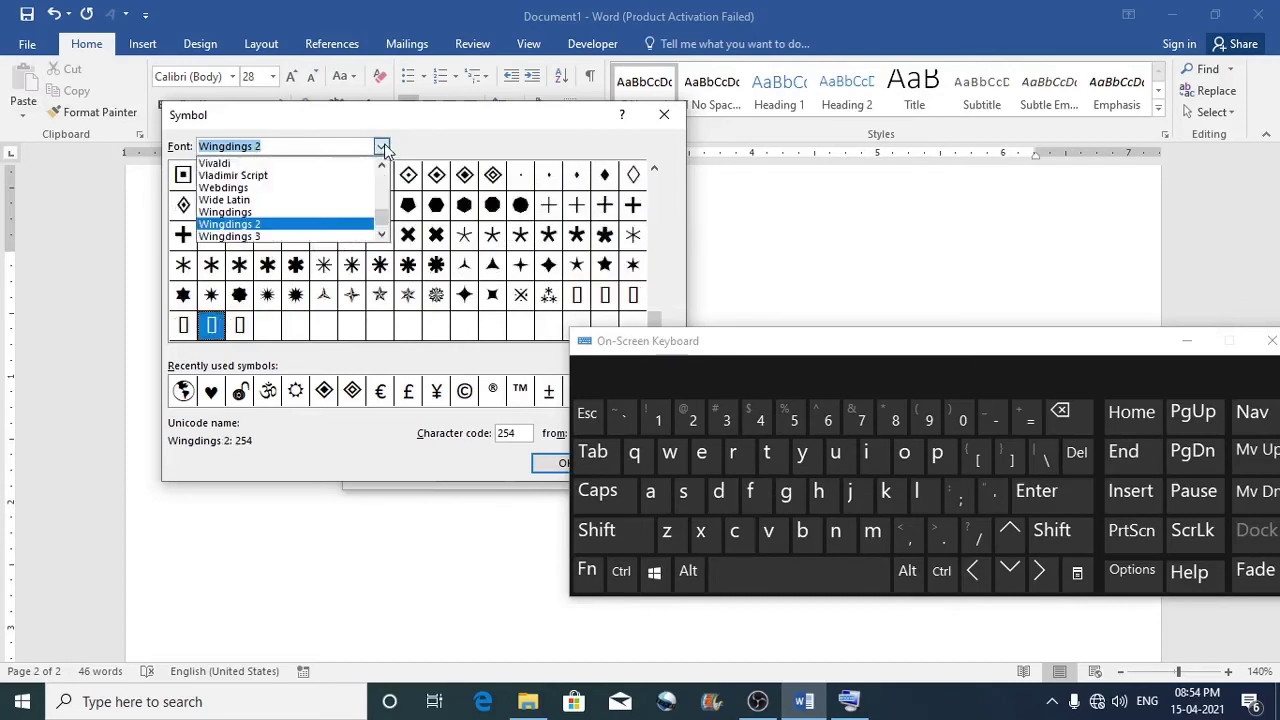
{"action": "left_click", "coordinate": [376, 234]}
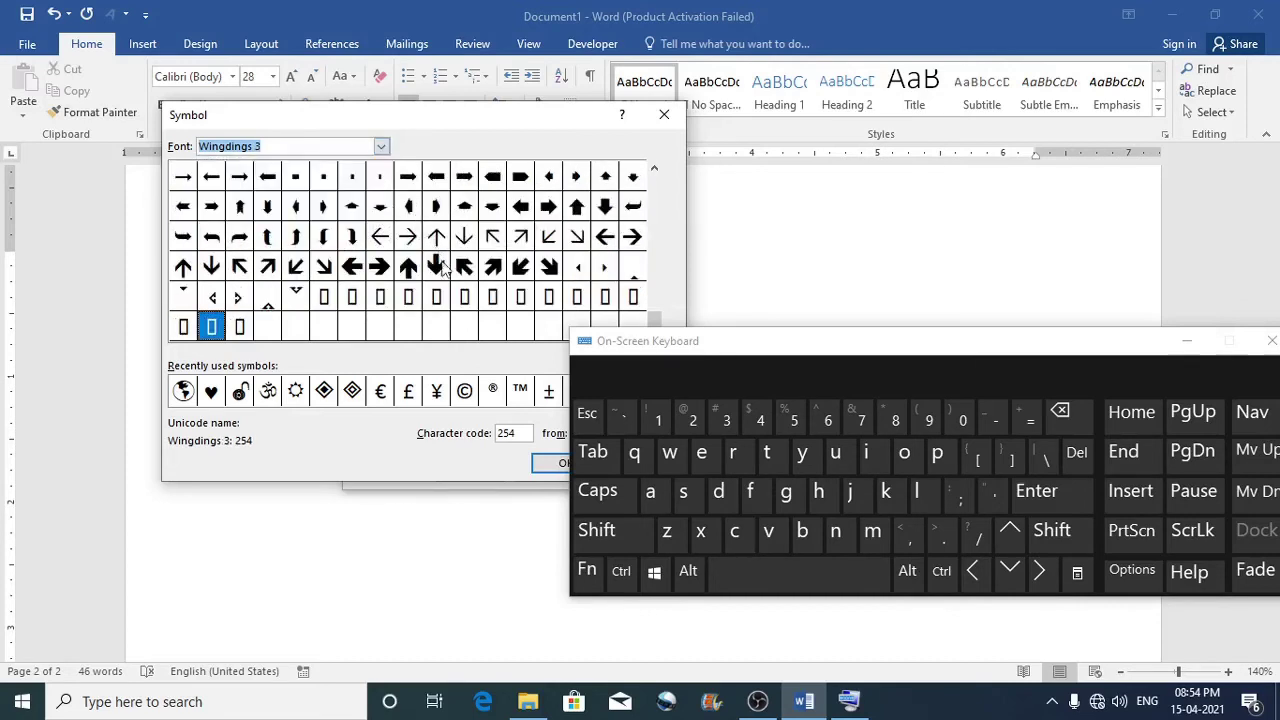
{"action": "left_click", "coordinate": [655, 169]}
{"action": "left_click", "coordinate": [655, 169]}
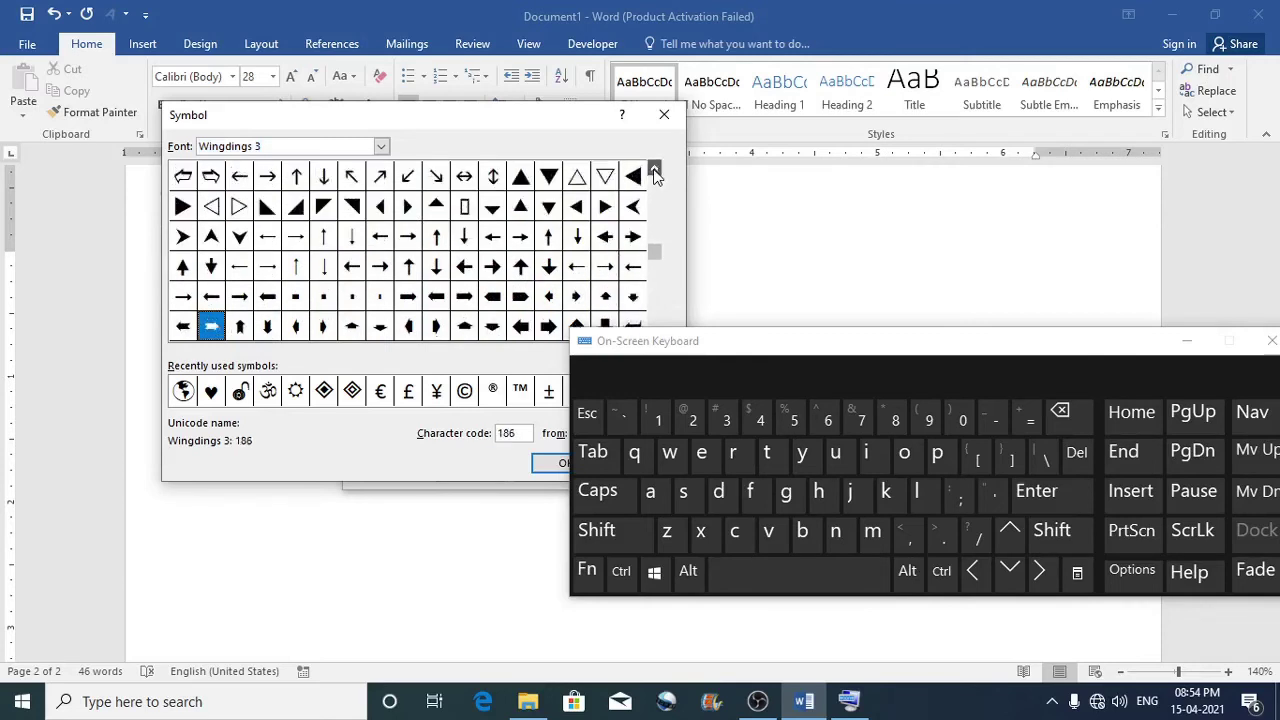
{"action": "left_click", "coordinate": [655, 169]}
{"action": "left_click", "coordinate": [655, 172]}
{"action": "left_click", "coordinate": [655, 172]}
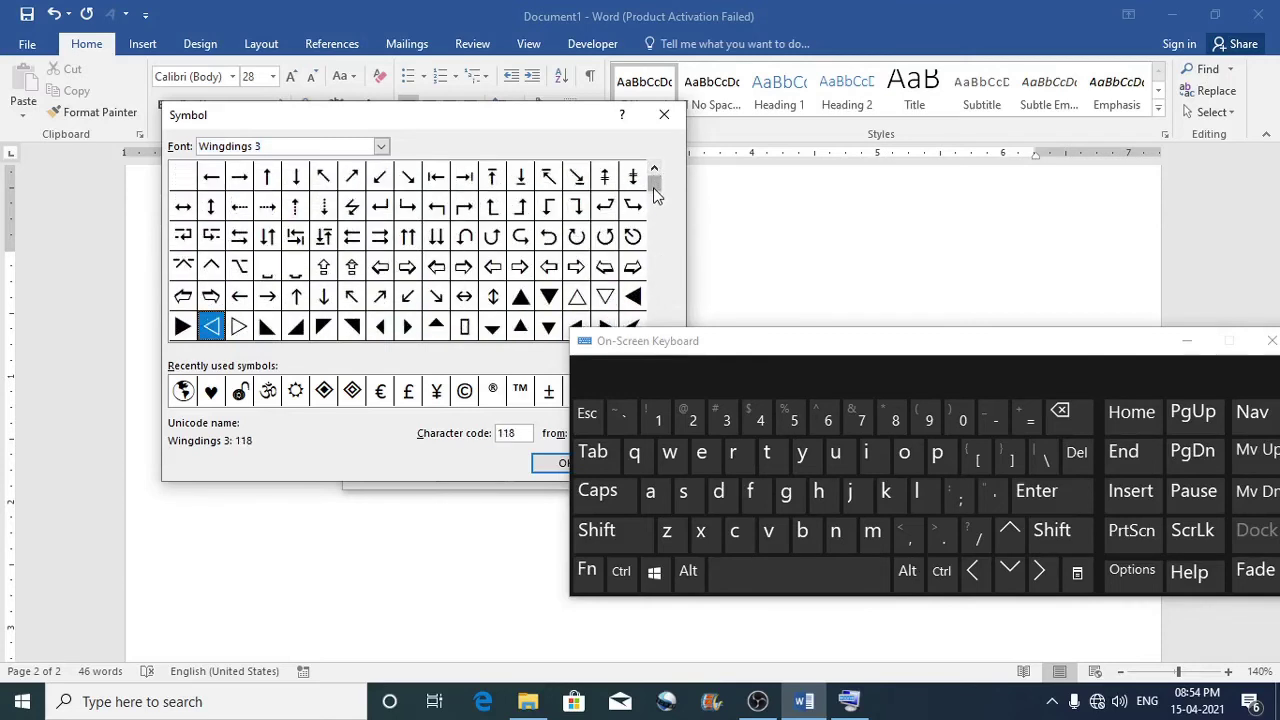
{"action": "left_click_drag", "start_coordinate": [656, 194], "coordinate": [655, 260]}
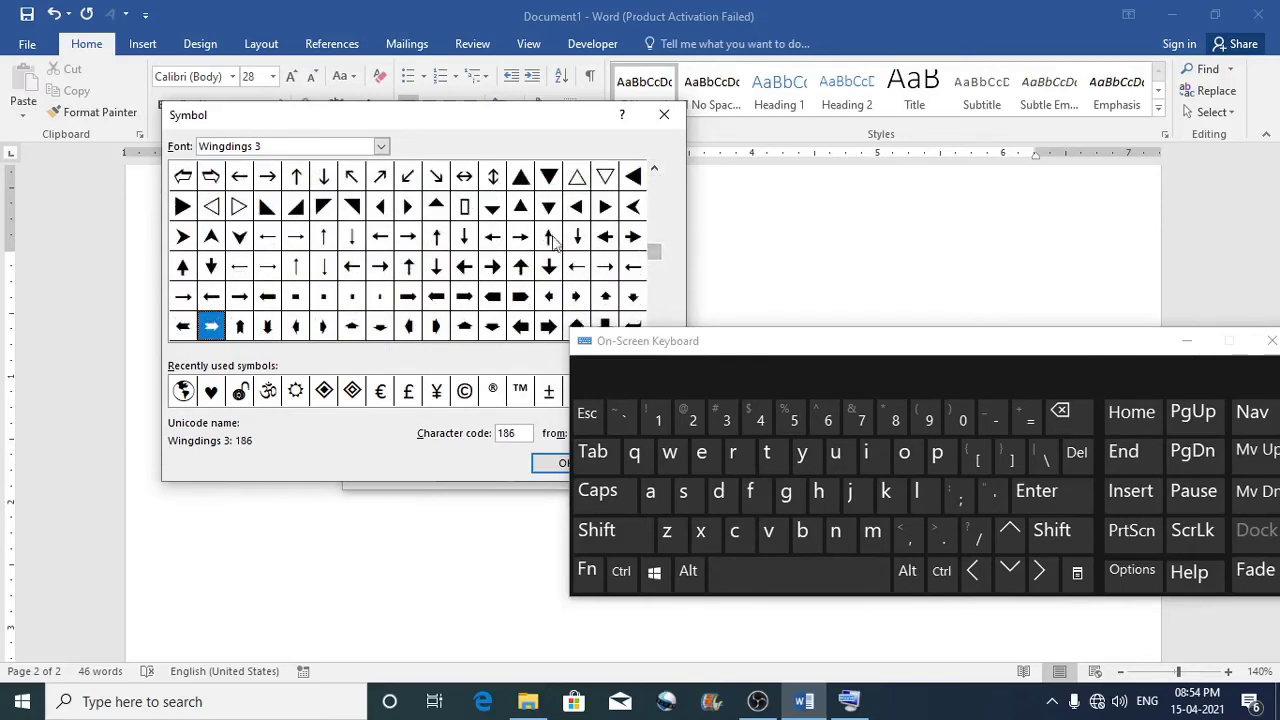
Set the new bullet to the Webdings standing man symbol, character code 109, and apply it
{"action": "left_click", "coordinate": [381, 146]}
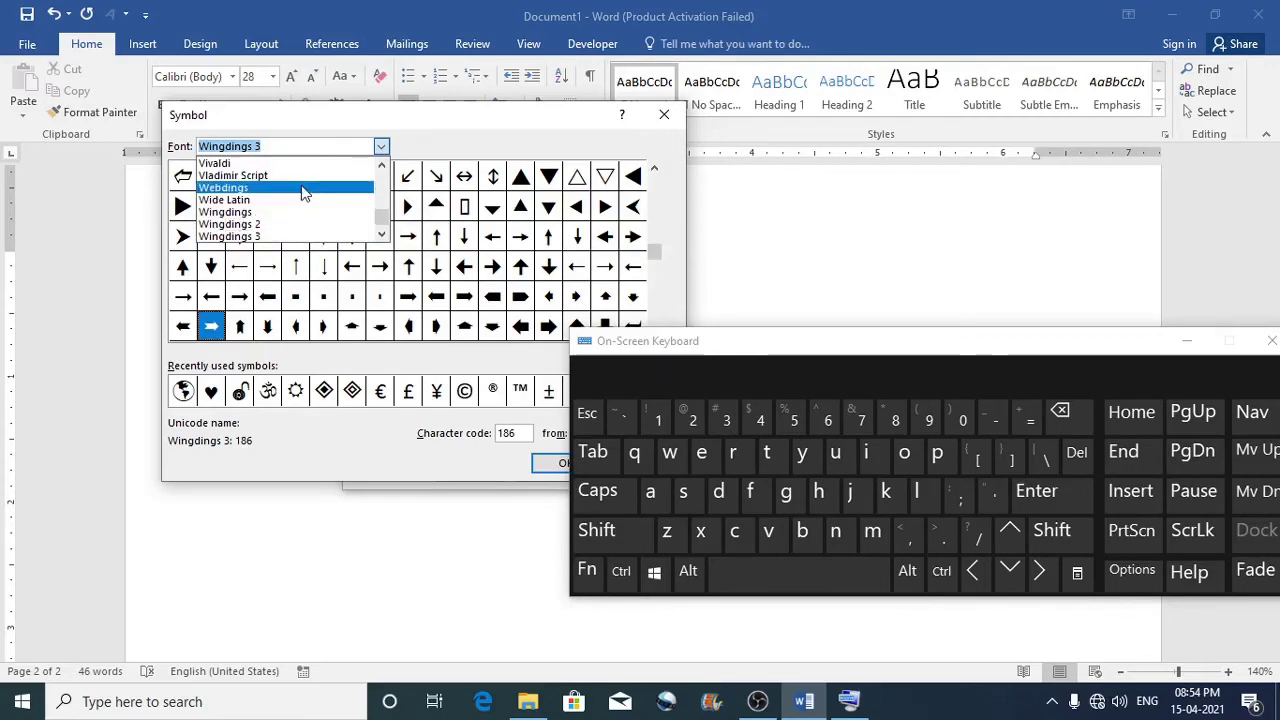
{"action": "left_click", "coordinate": [305, 193]}
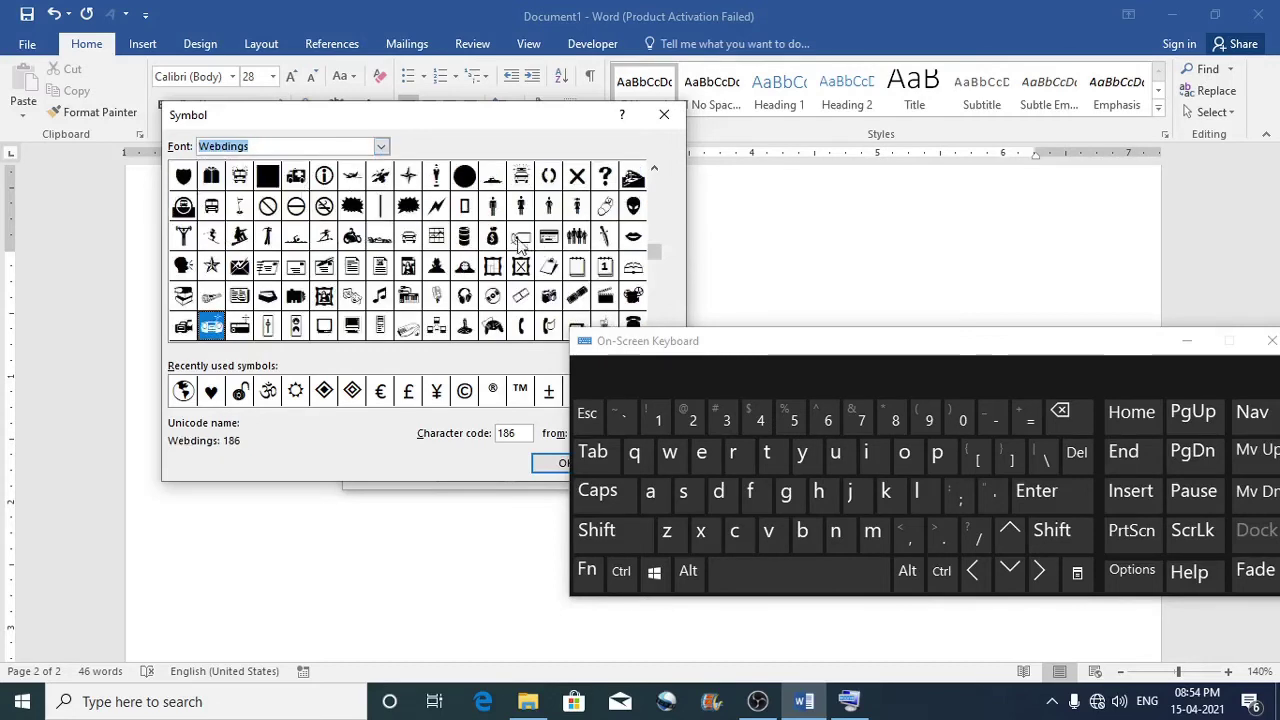
{"action": "left_click", "coordinate": [436, 176]}
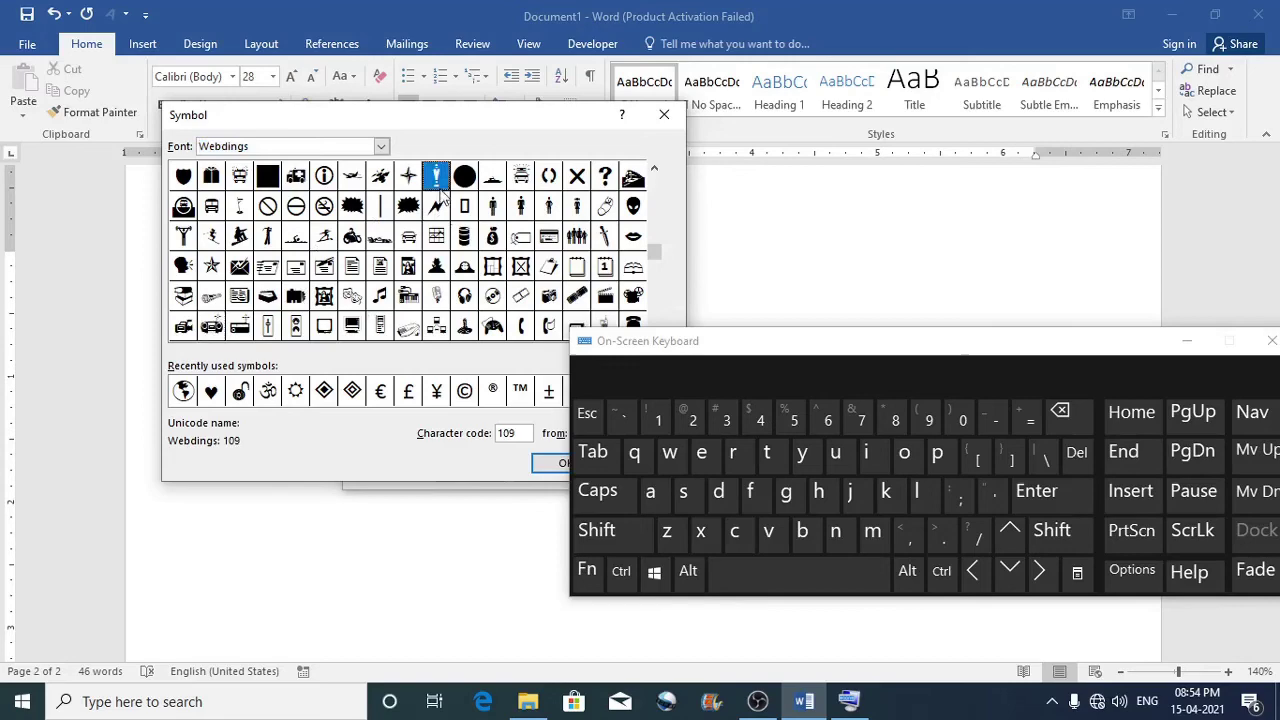
{"action": "left_click", "coordinate": [552, 466]}
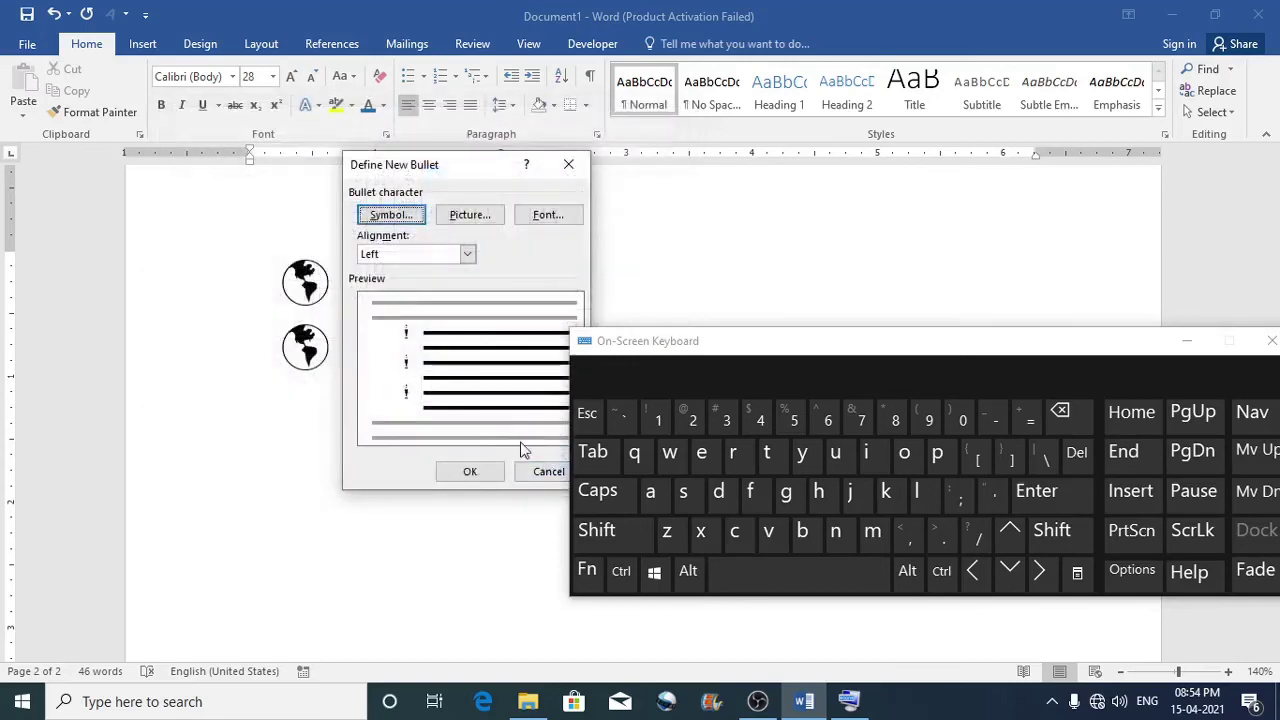
{"action": "left_click", "coordinate": [470, 472]}
Enter the man-bulleted items sdsd, sdsdsd and dsdsd, and end the list
{"action": "type", "text": "sdsd"}
{"action": "key", "text": "Return"}
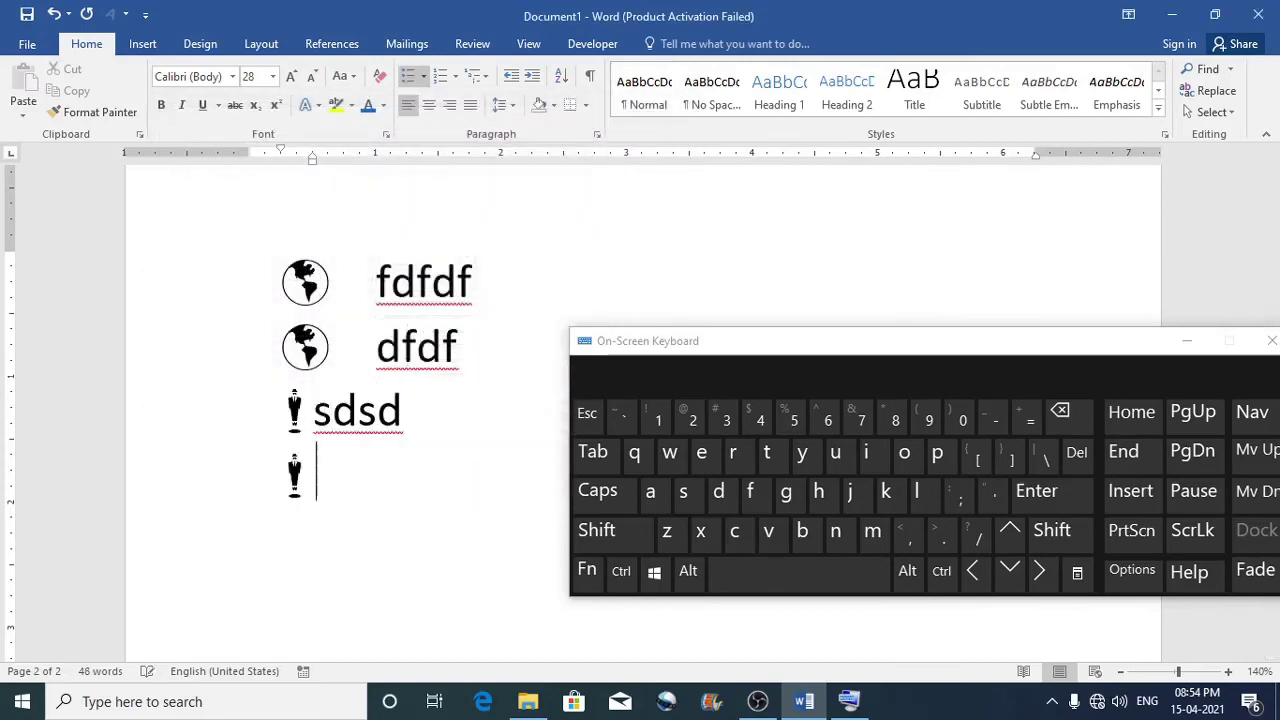
{"action": "type", "text": "sdsdsd"}
{"action": "key", "text": "Return"}
{"action": "type", "text": "dsds"}
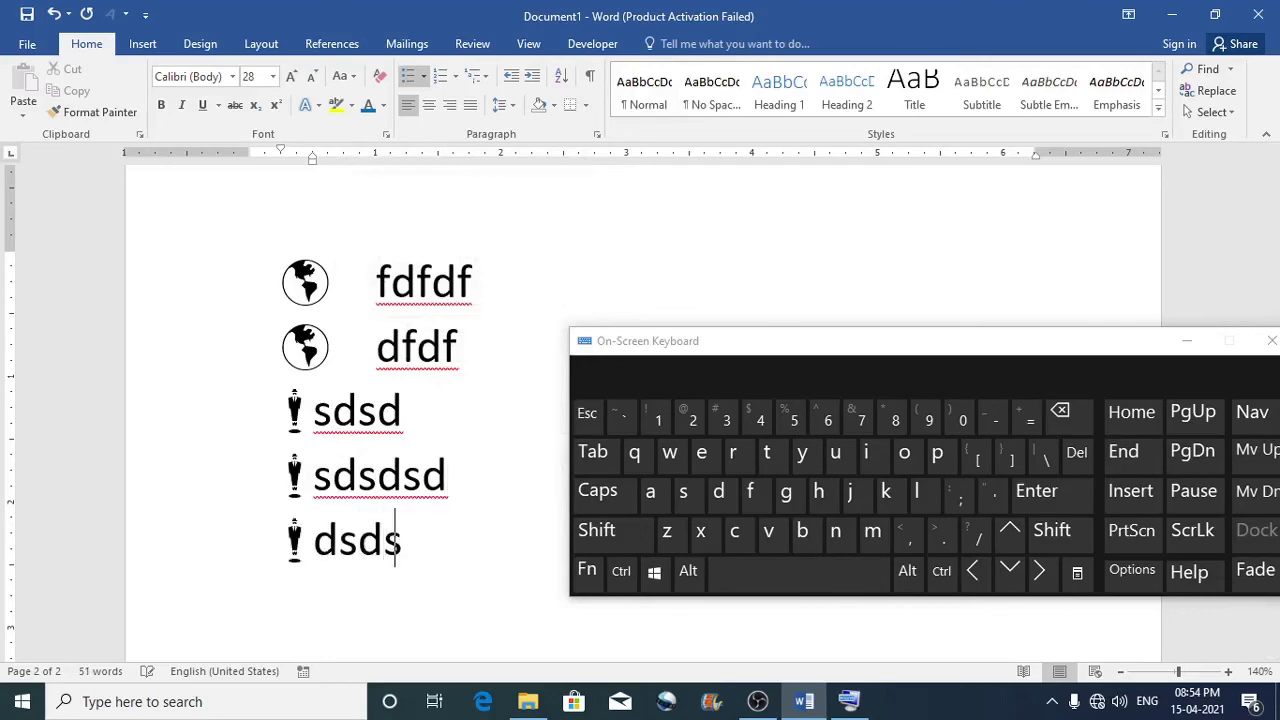
{"action": "type", "text": "d"}
{"action": "key", "text": "Return"}
{"action": "key", "text": "Return"}
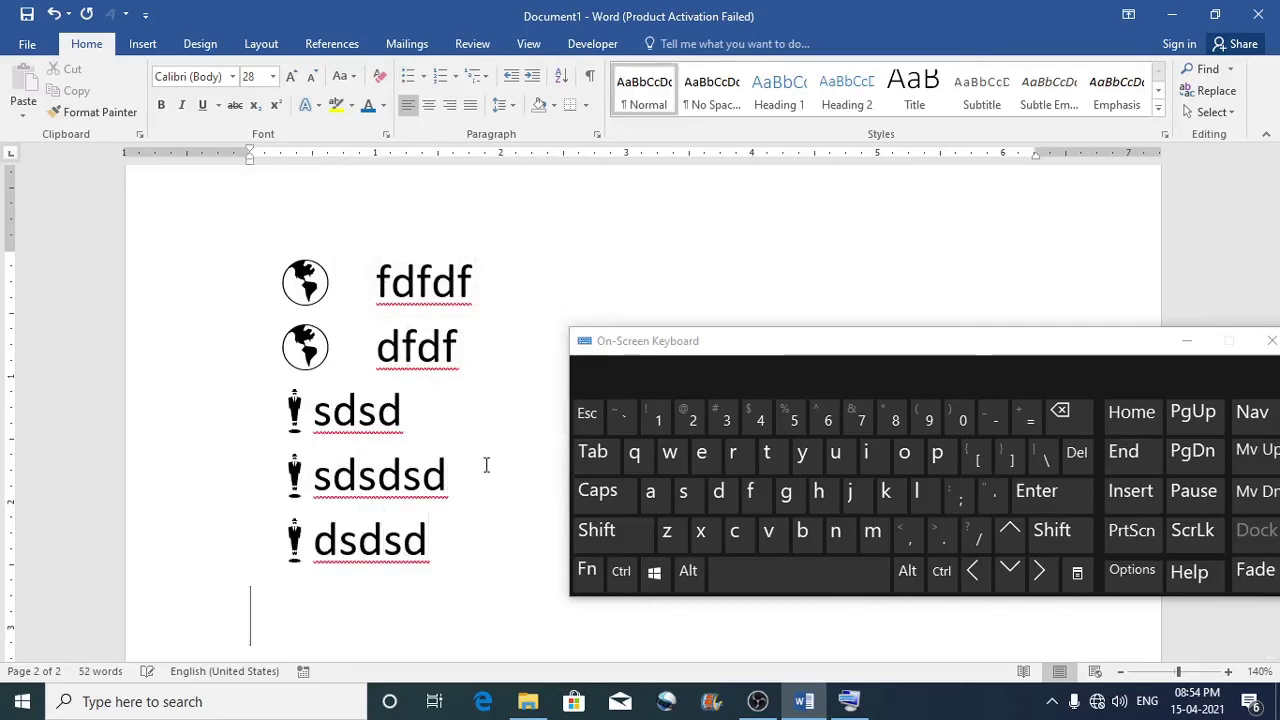
{"action": "scroll", "coordinate": [385, 442], "scroll_direction": "down", "scroll_amount": 3}
{"action": "scroll", "coordinate": [385, 442], "scroll_direction": "up", "scroll_amount": 7}
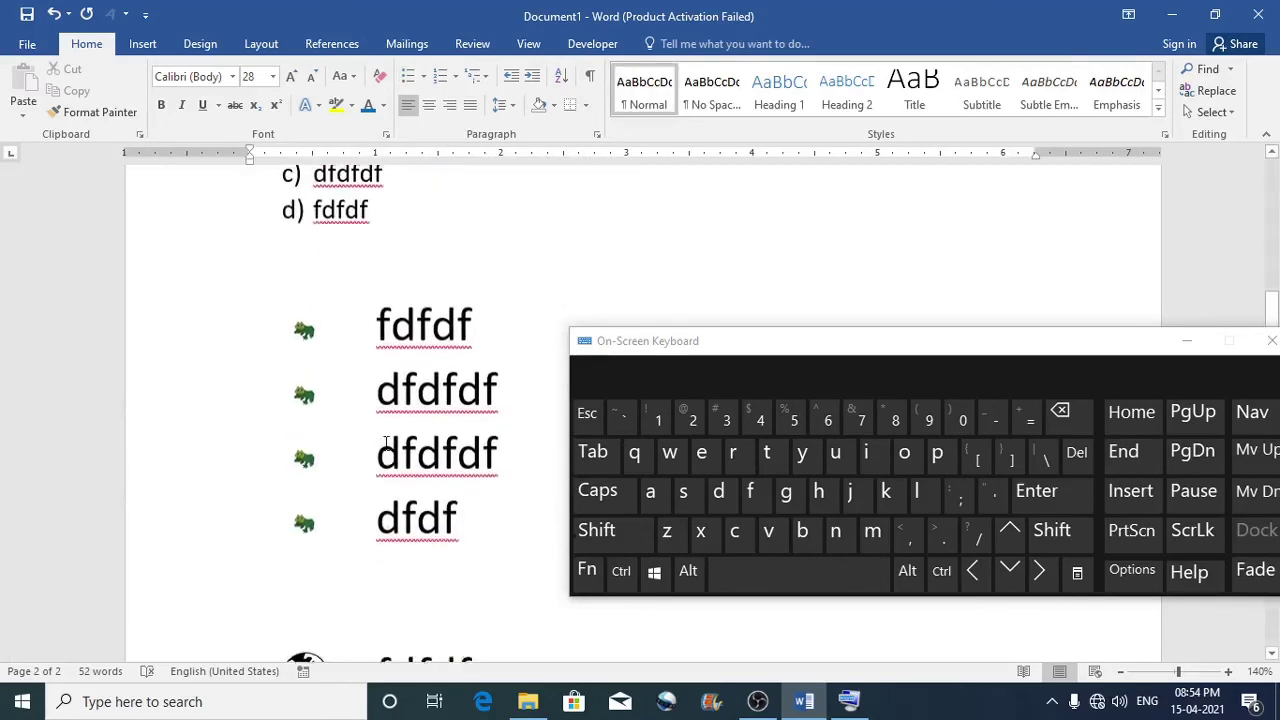
{"action": "scroll", "coordinate": [385, 442], "scroll_direction": "up", "scroll_amount": 6}
{"action": "scroll", "coordinate": [386, 442], "scroll_direction": "down", "scroll_amount": 10}
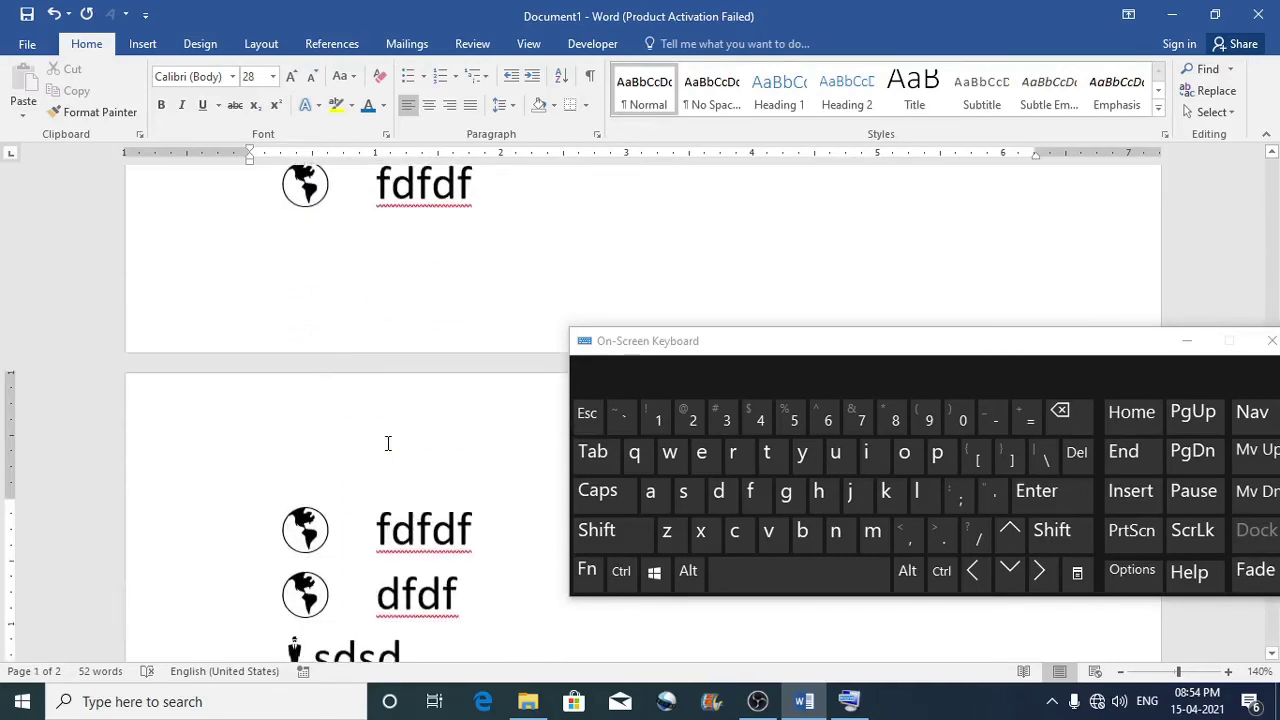
{"action": "scroll", "coordinate": [388, 443], "scroll_direction": "down", "scroll_amount": 10}
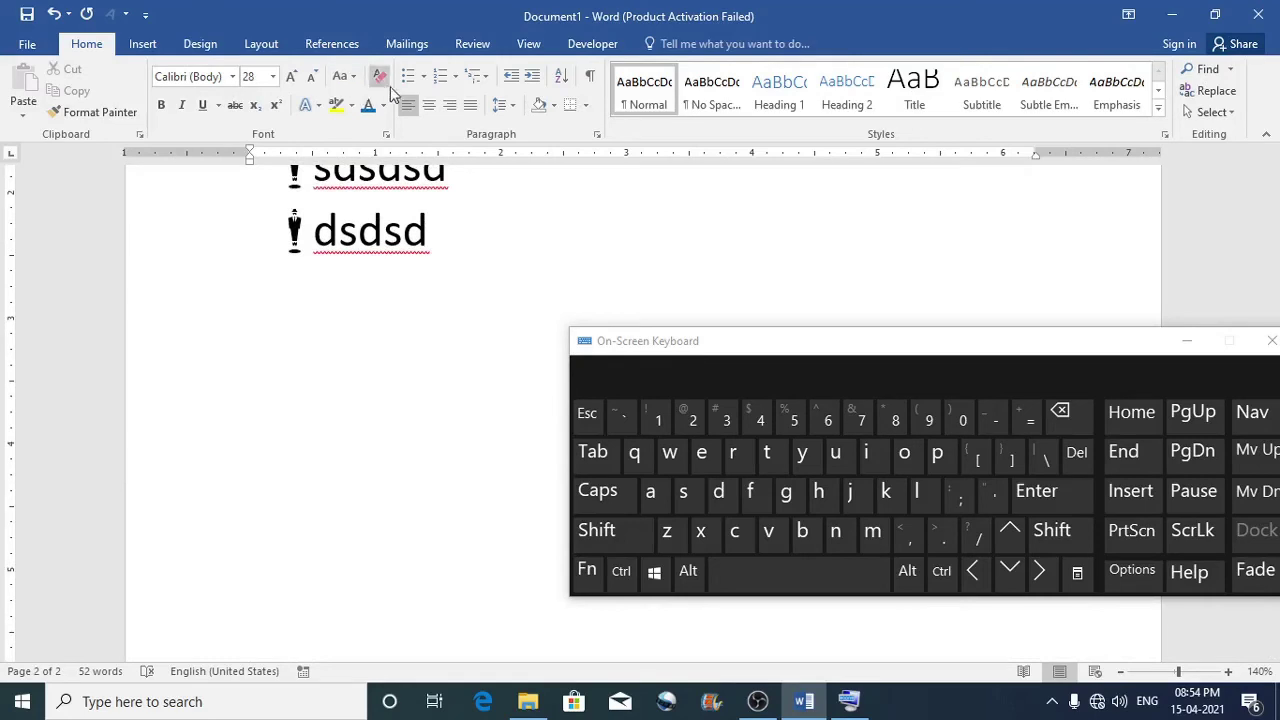
Define a new picture bullet below the man-bulleted list using the Fish image from the computer's Pictures folder, and apply it
{"action": "left_click", "coordinate": [424, 79]}
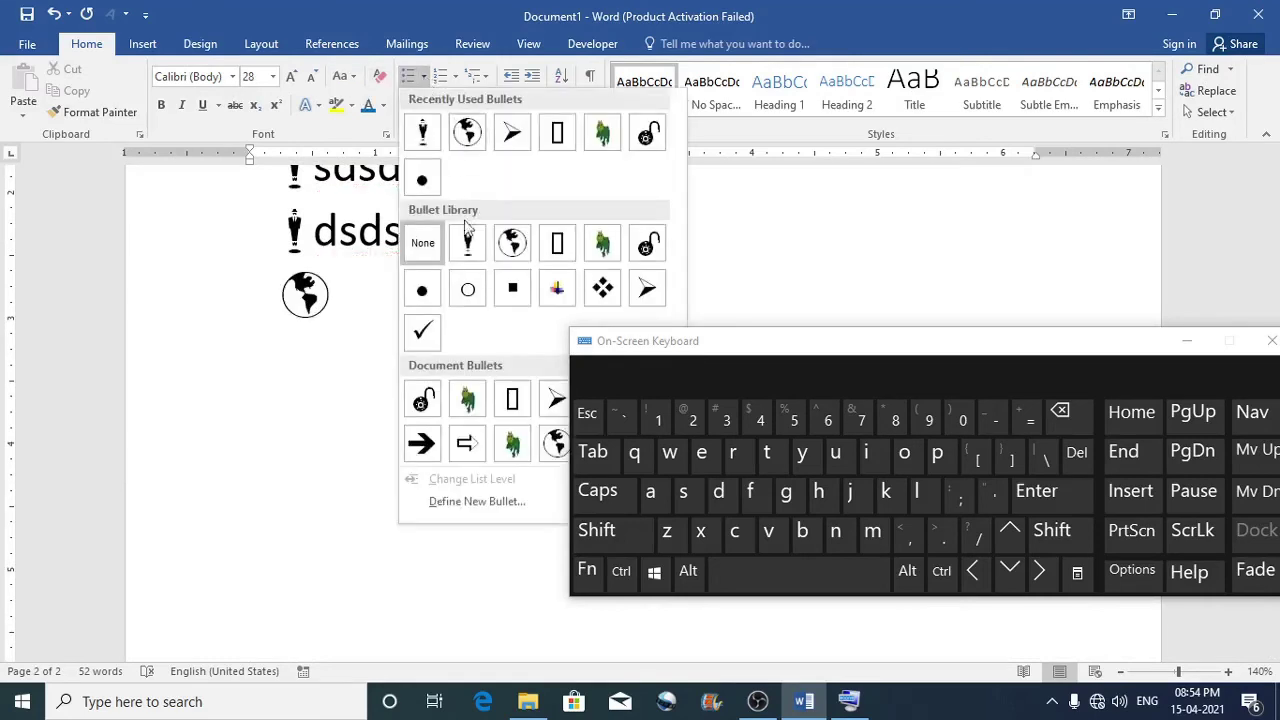
{"action": "left_click", "coordinate": [465, 502]}
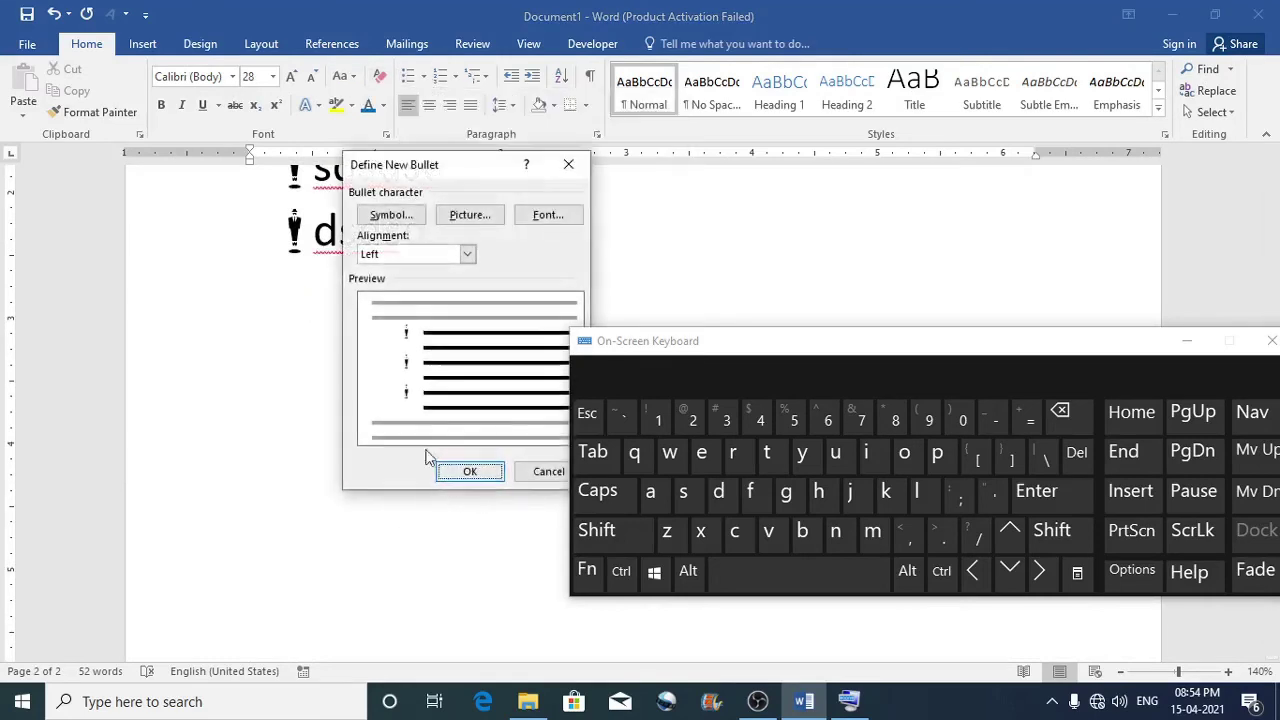
{"action": "left_click", "coordinate": [465, 215]}
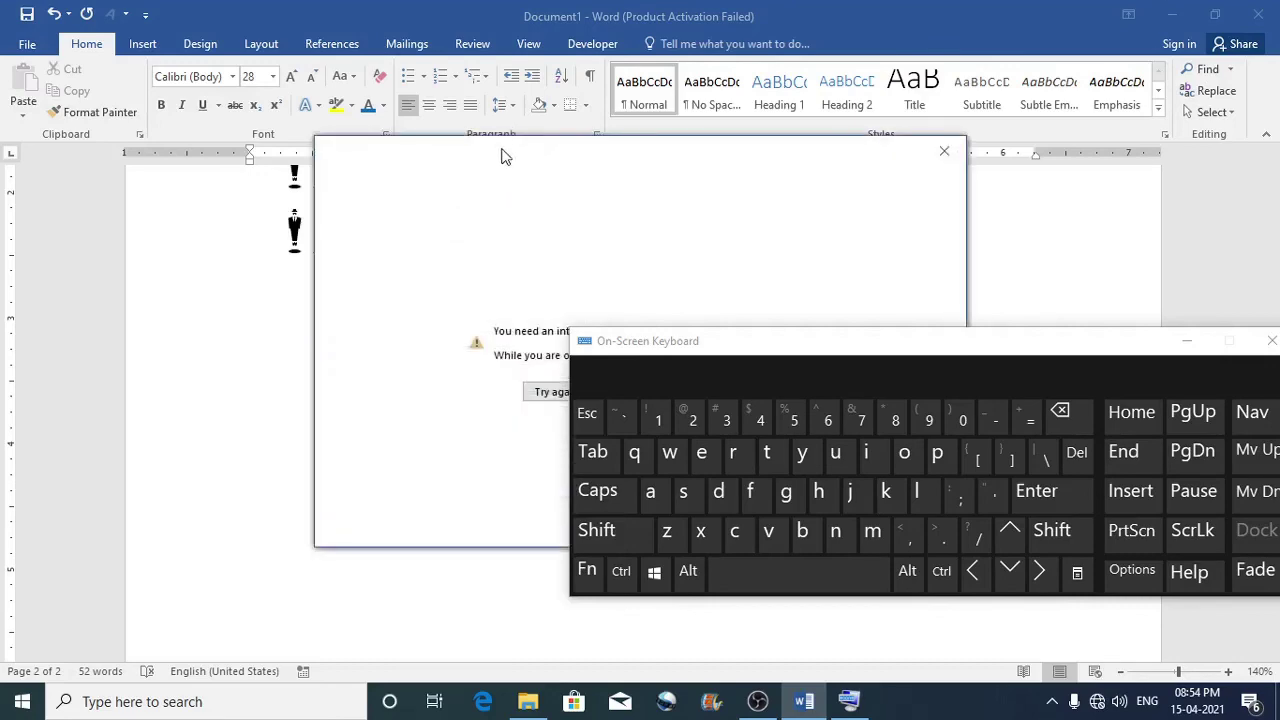
{"action": "left_click_drag", "start_coordinate": [503, 156], "coordinate": [284, 124]}
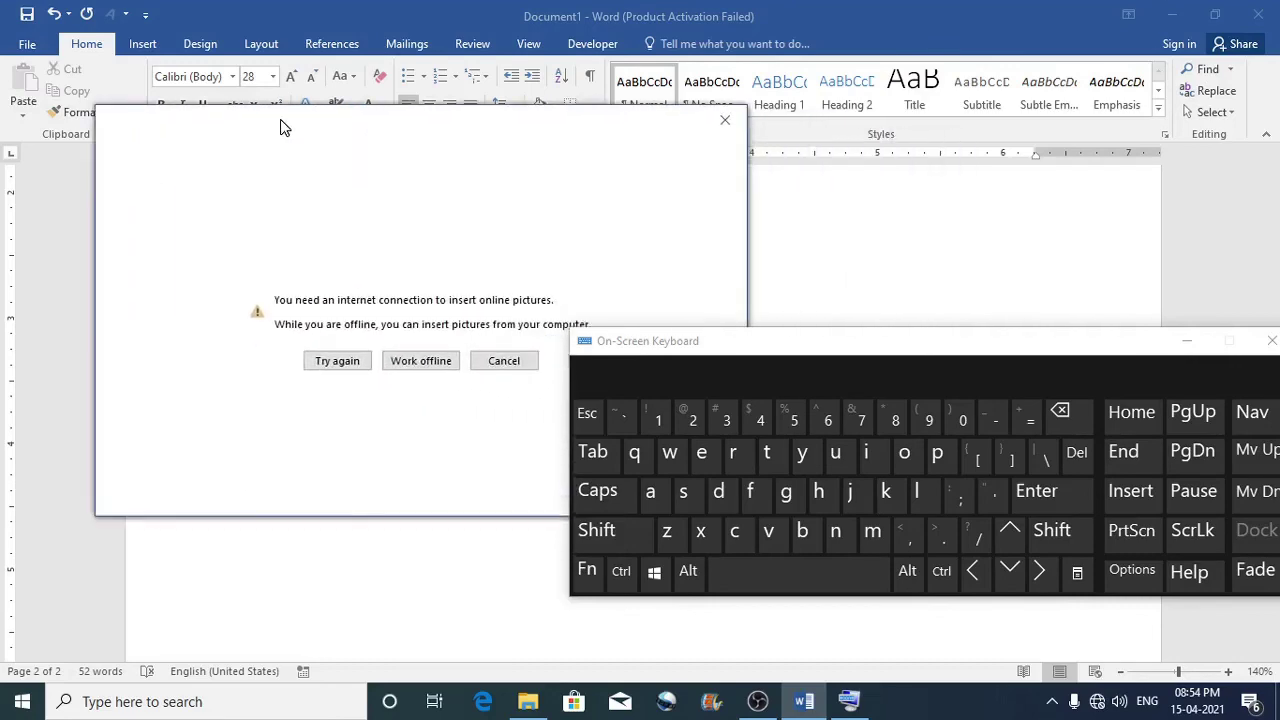
{"action": "left_click", "coordinate": [420, 362]}
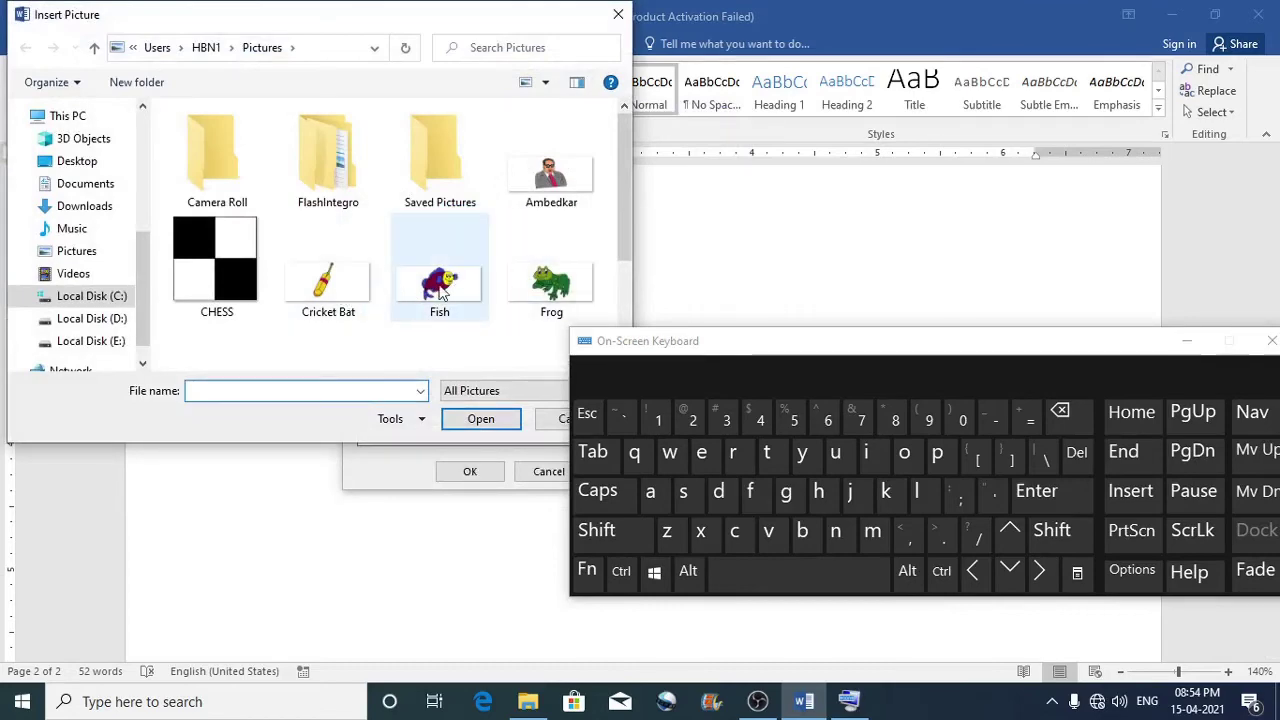
{"action": "left_click", "coordinate": [452, 312]}
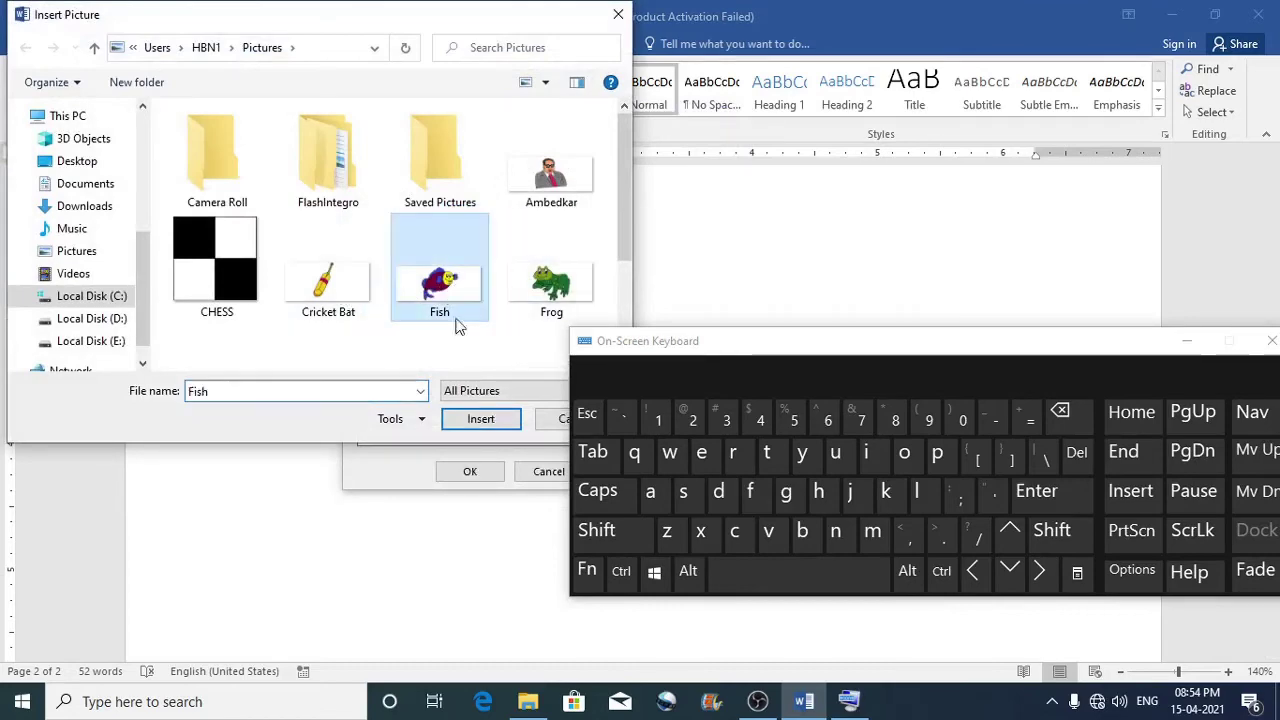
{"action": "left_click", "coordinate": [479, 419]}
{"action": "left_click", "coordinate": [470, 472]}
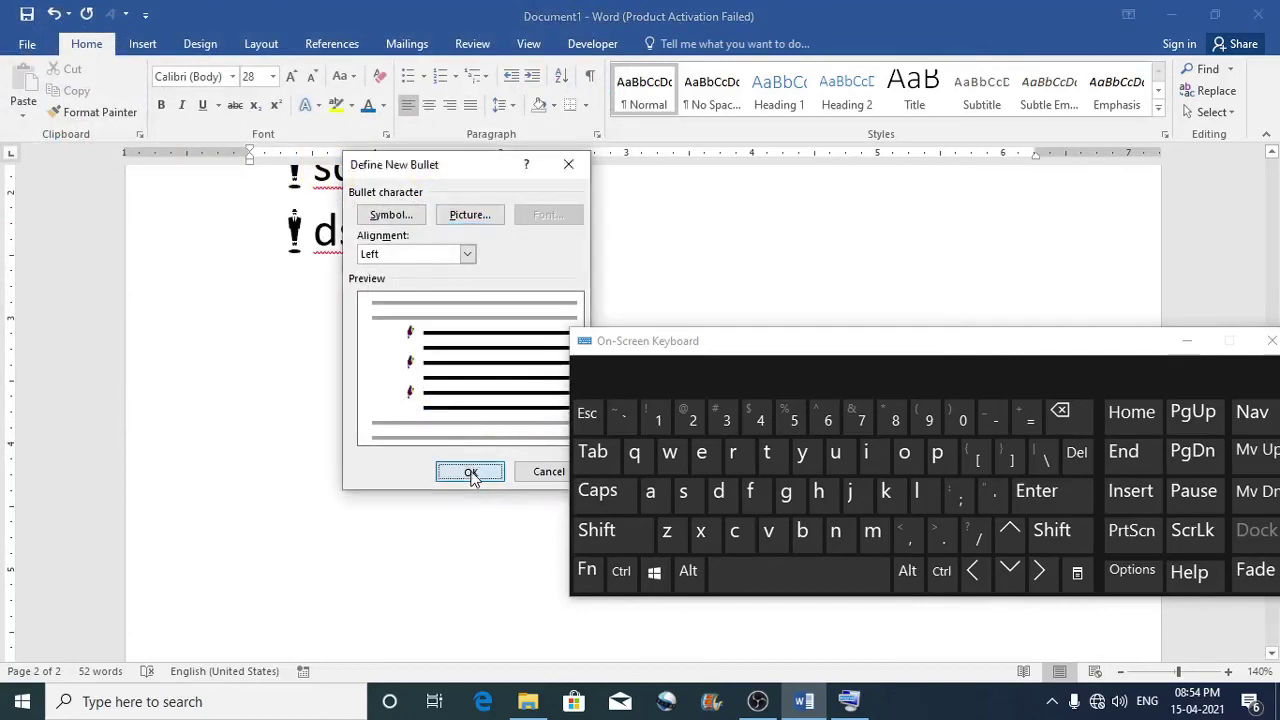
Enter the fish-bulleted items fdfd, dfdf and fdf, and end the list
{"action": "type", "text": "fdfd"}
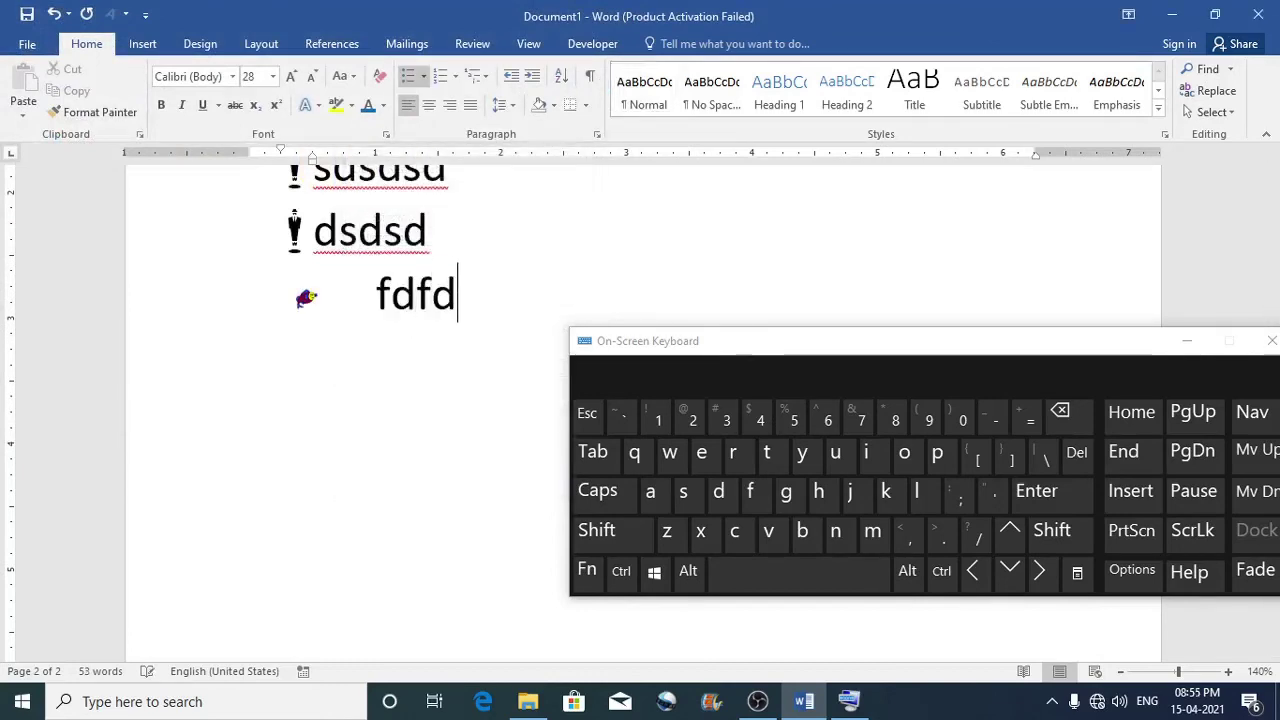
{"action": "key", "text": "Return"}
{"action": "type", "text": "dfdf"}
{"action": "key", "text": "Return"}
{"action": "type", "text": "fdf"}
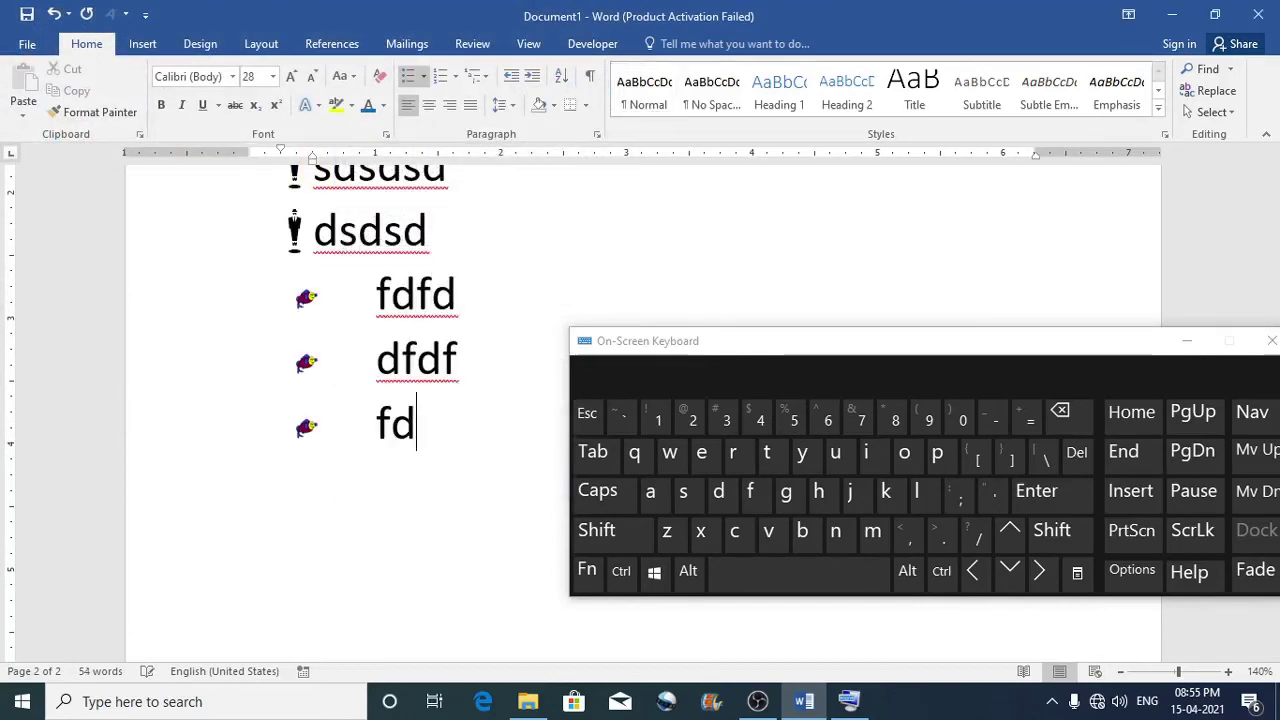
{"action": "key", "text": "Return"}
{"action": "key", "text": "Return"}
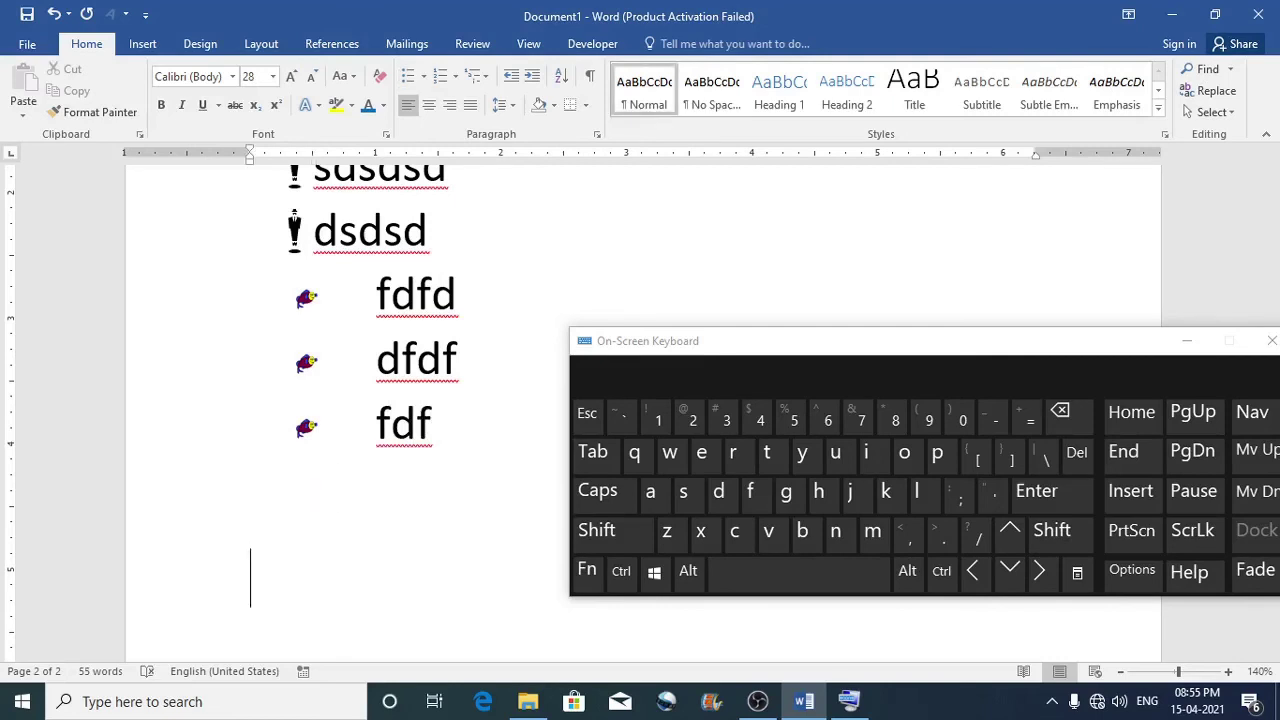
Recolor the globe bullets of the dsds, sdsd, sdsds list by setting the bullet's font color to the darkest theme green
{"action": "scroll", "coordinate": [365, 345], "scroll_direction": "down", "scroll_amount": 2}
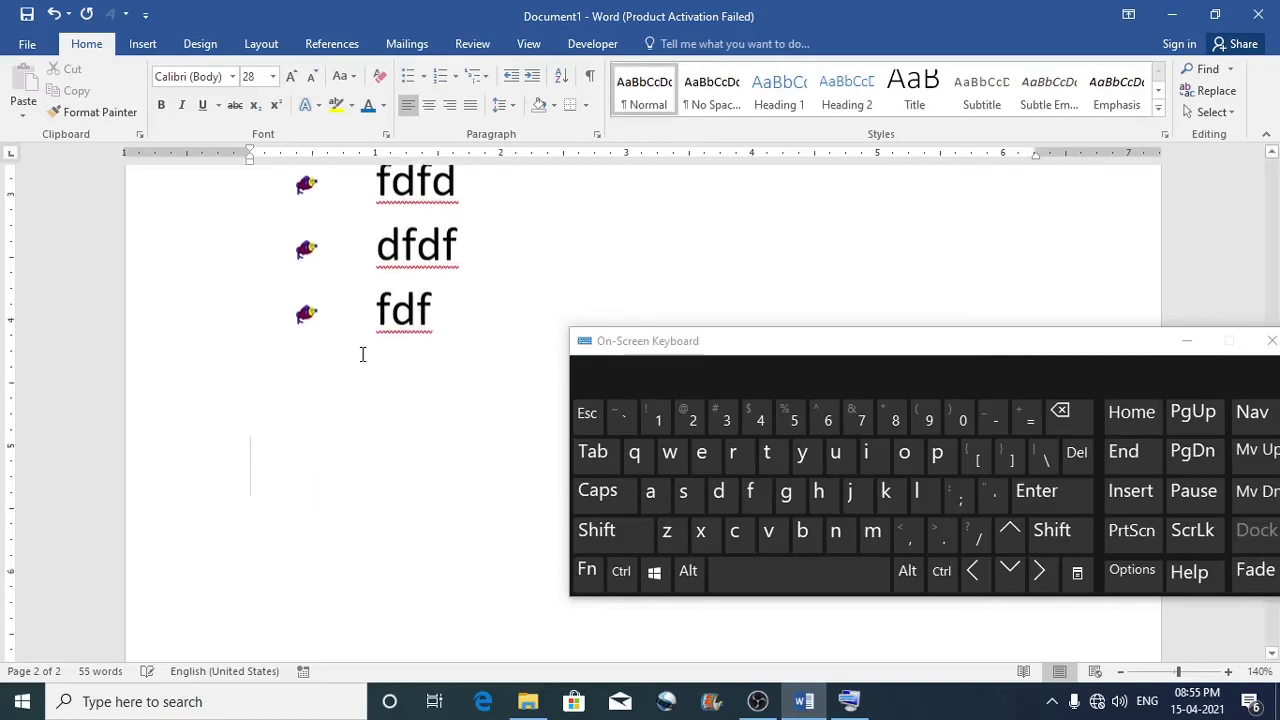
{"action": "left_click", "coordinate": [423, 76]}
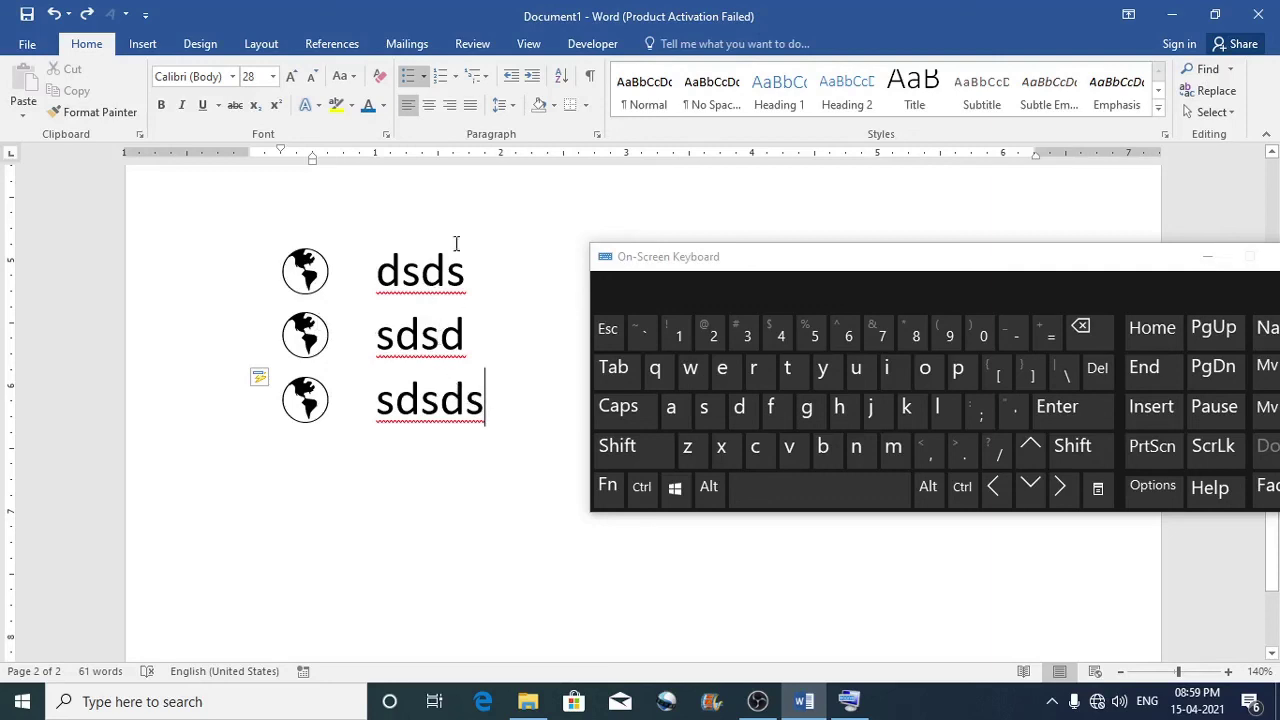
{"action": "left_click", "coordinate": [423, 76]}
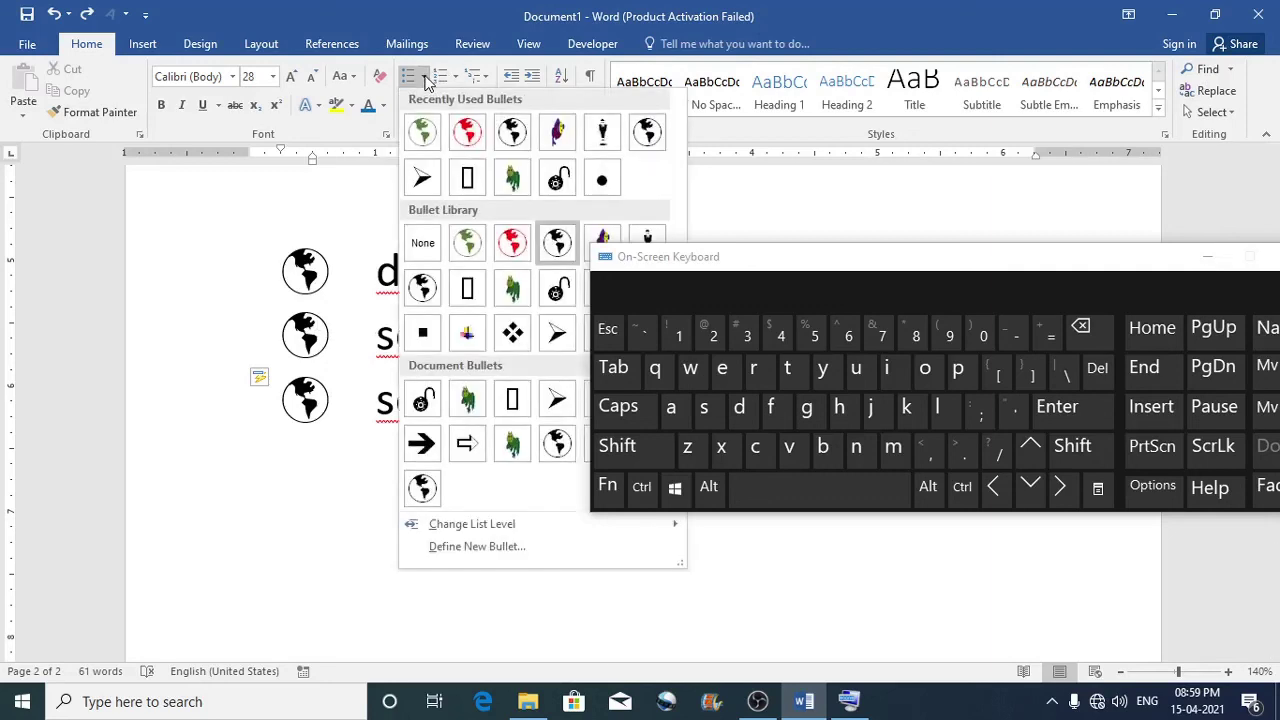
{"action": "left_click", "coordinate": [472, 551]}
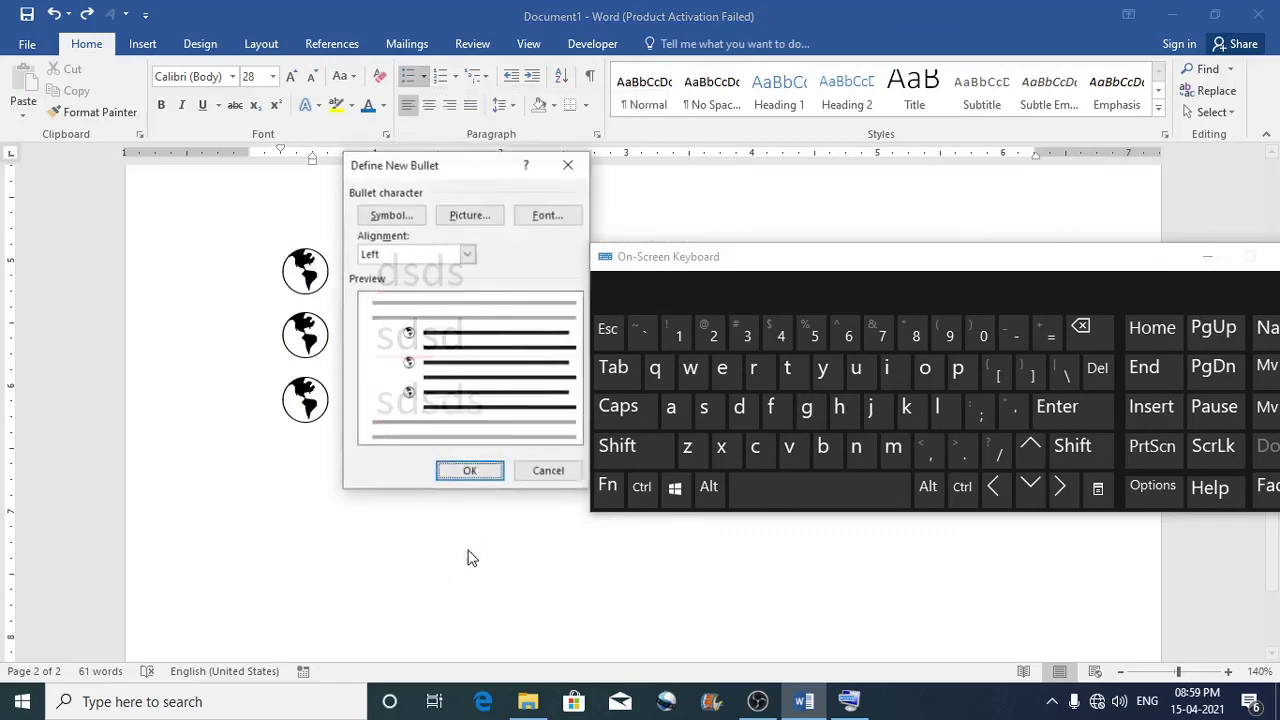
{"action": "left_click", "coordinate": [545, 215]}
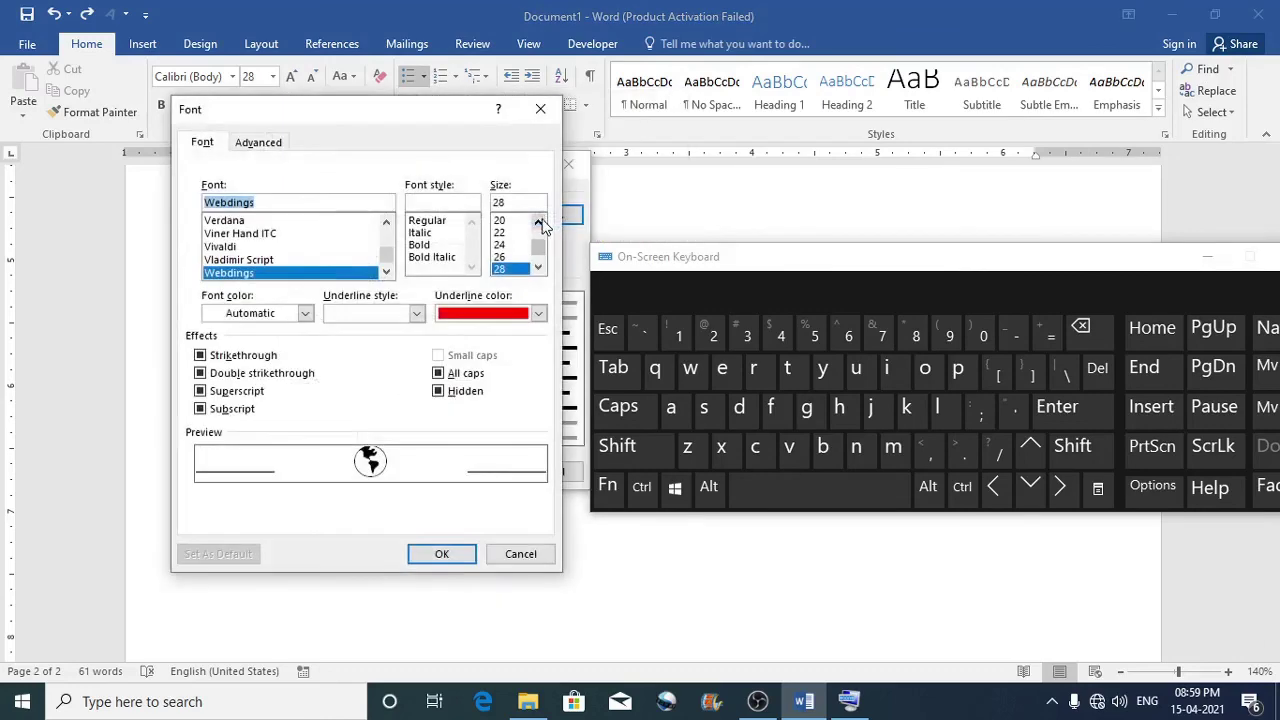
{"action": "left_click", "coordinate": [301, 314]}
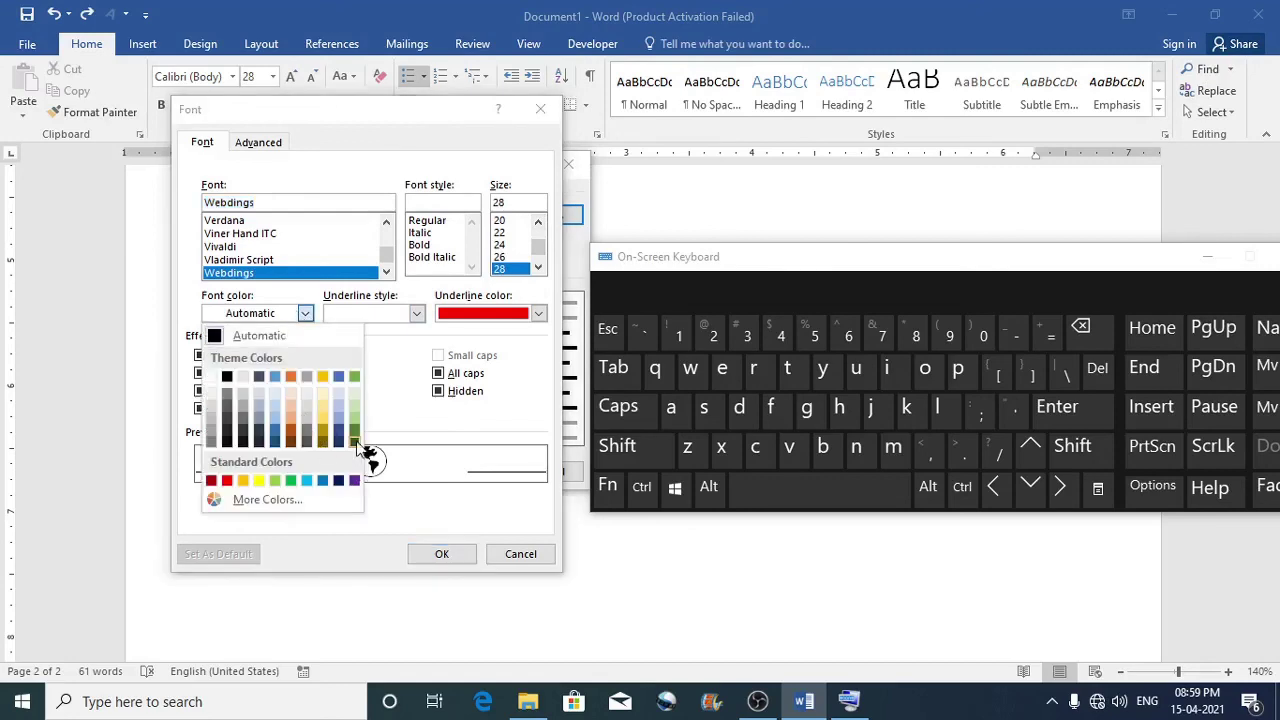
{"action": "left_click", "coordinate": [356, 442]}
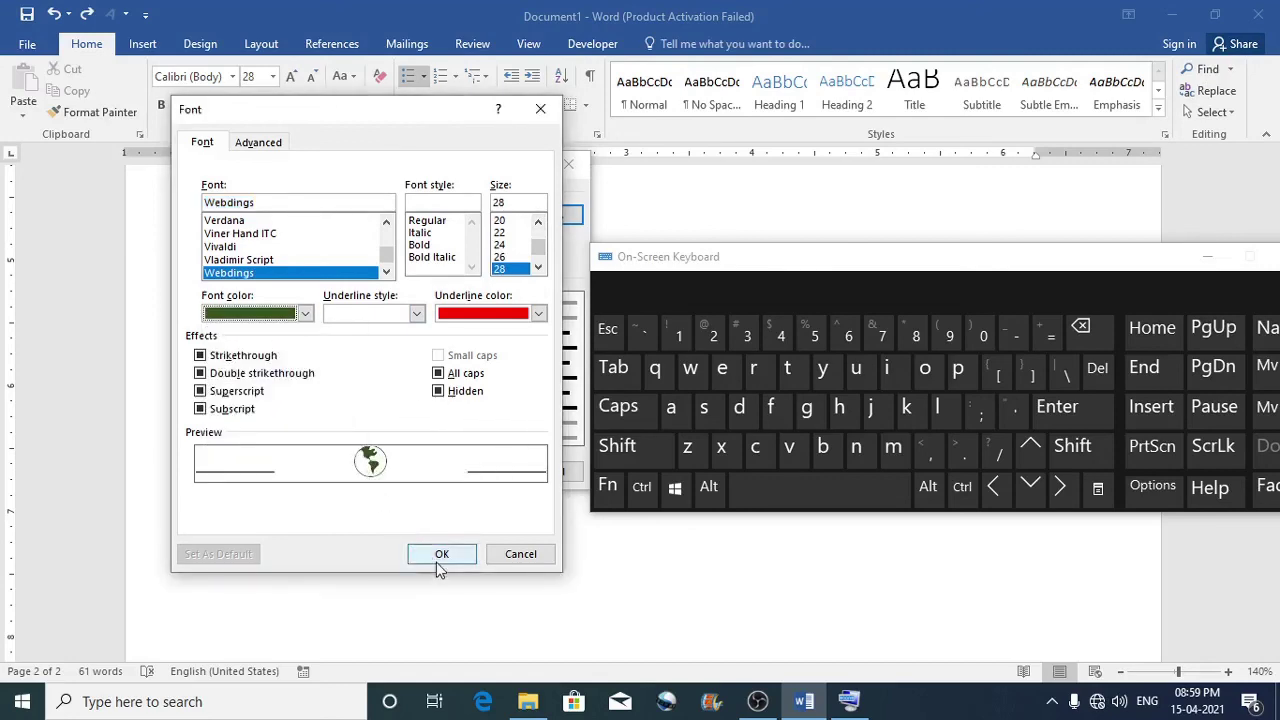
{"action": "left_click", "coordinate": [440, 556]}
{"action": "left_click", "coordinate": [481, 479]}
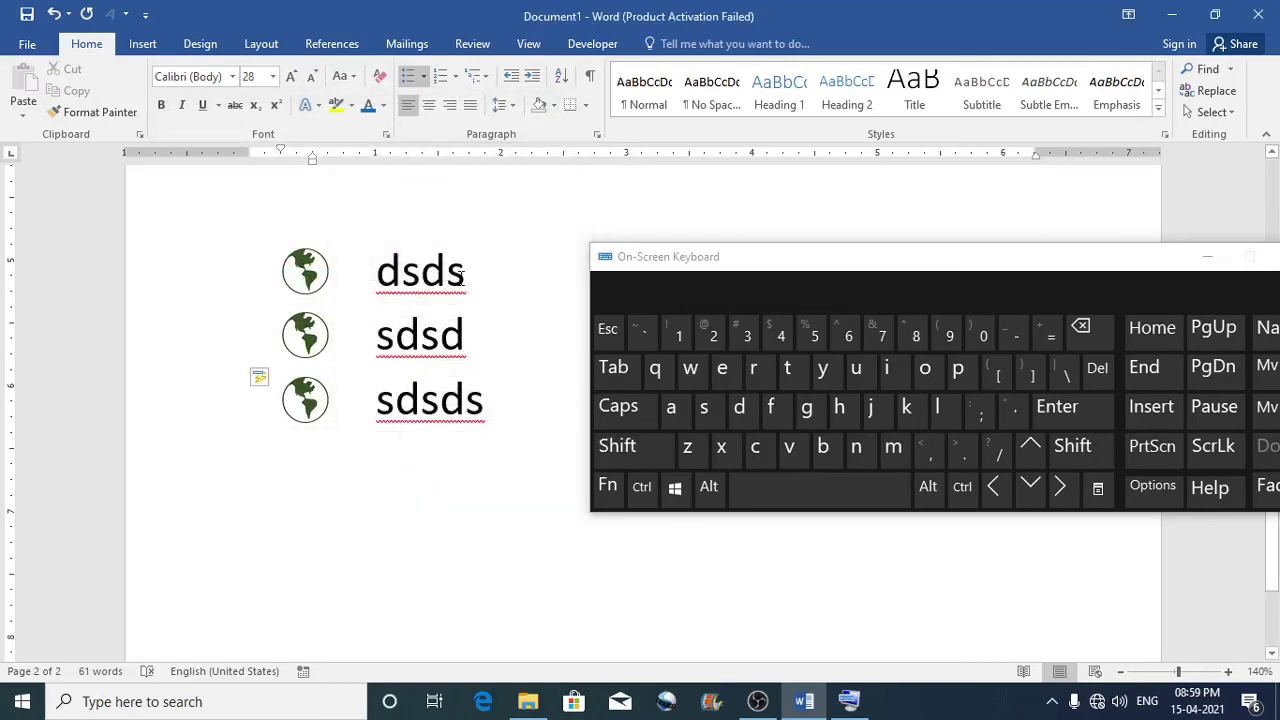
End the green globe list after the sdsds item, leaving an unbulleted line below it
{"action": "left_click_drag", "start_coordinate": [465, 276], "coordinate": [374, 276]}
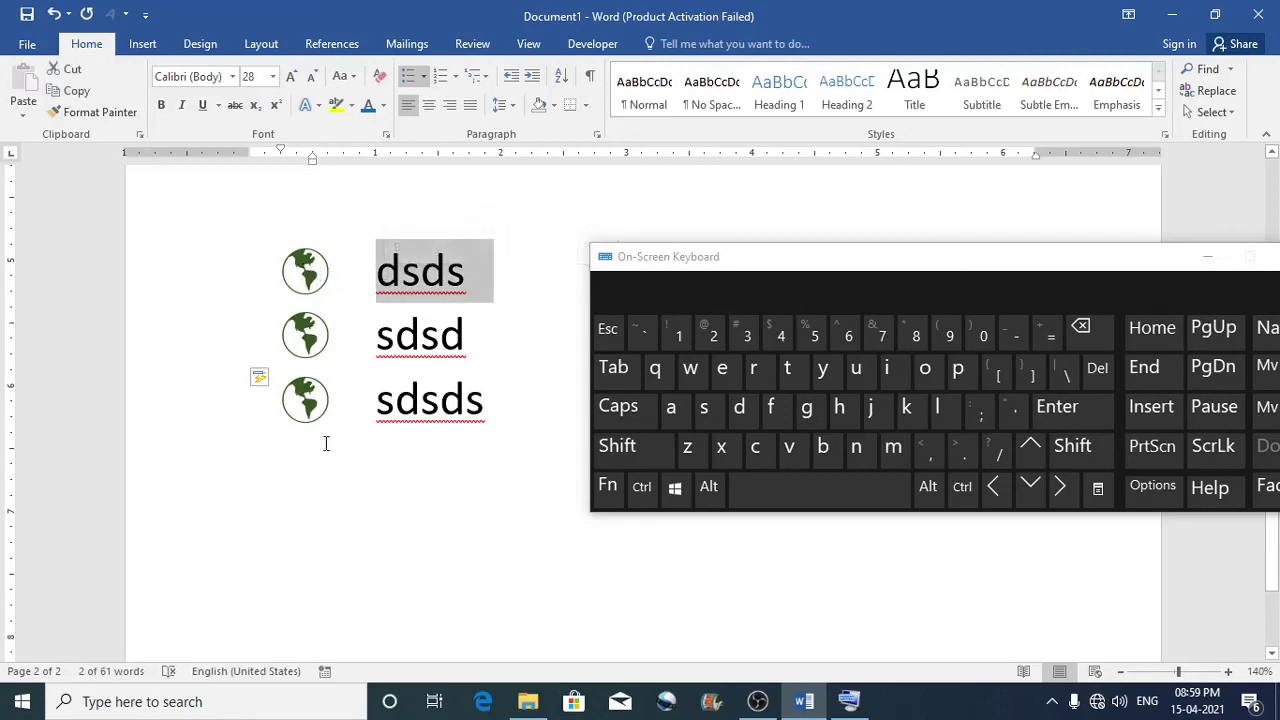
{"action": "left_click", "coordinate": [486, 401]}
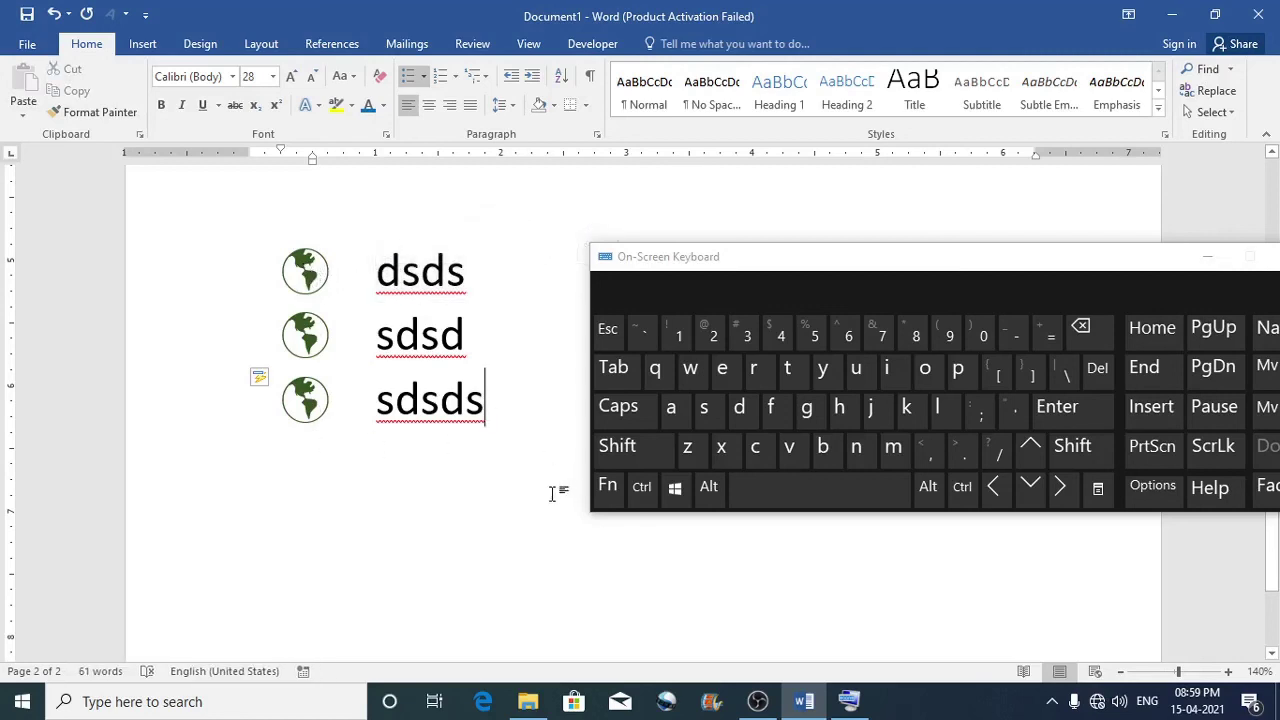
{"action": "key", "text": "Return"}
{"action": "key", "text": "Return"}
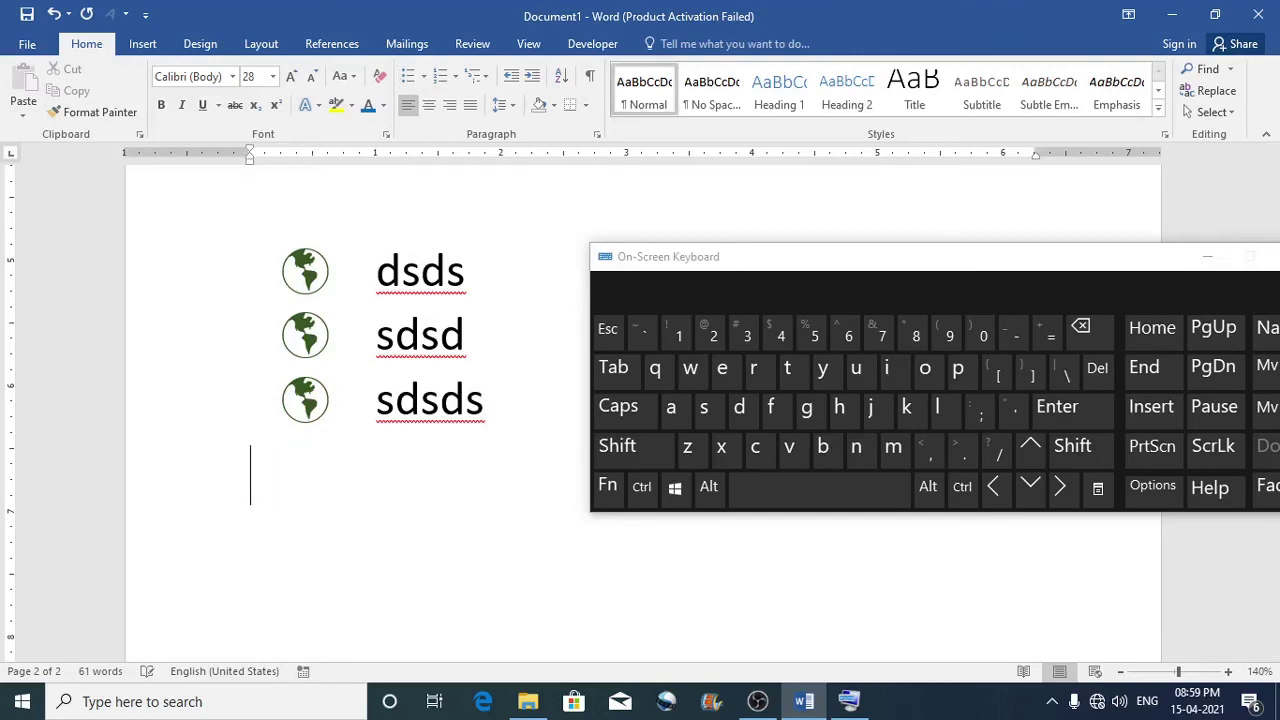